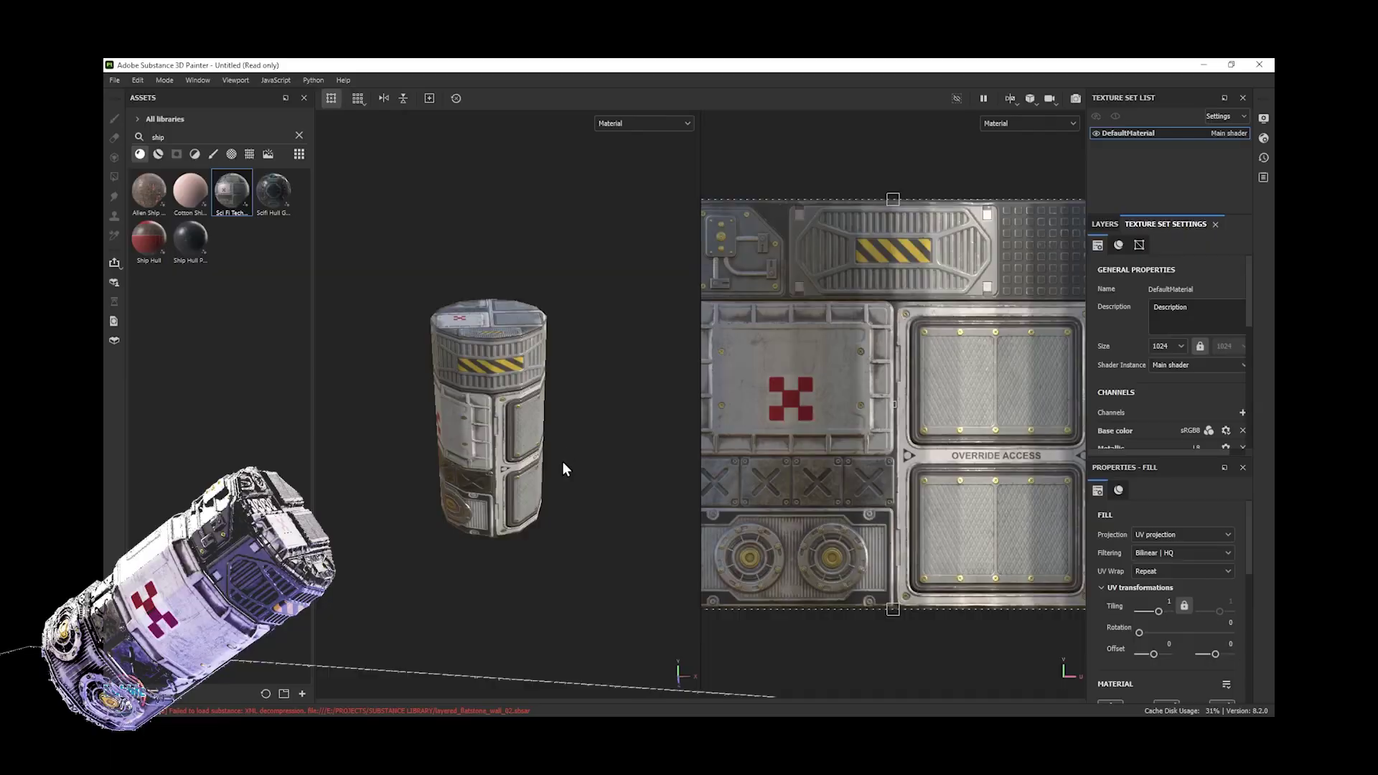
Step: Open the texture export settings for the cylinder's sci-fi material
alt+drag(563, 470, 558, 511)
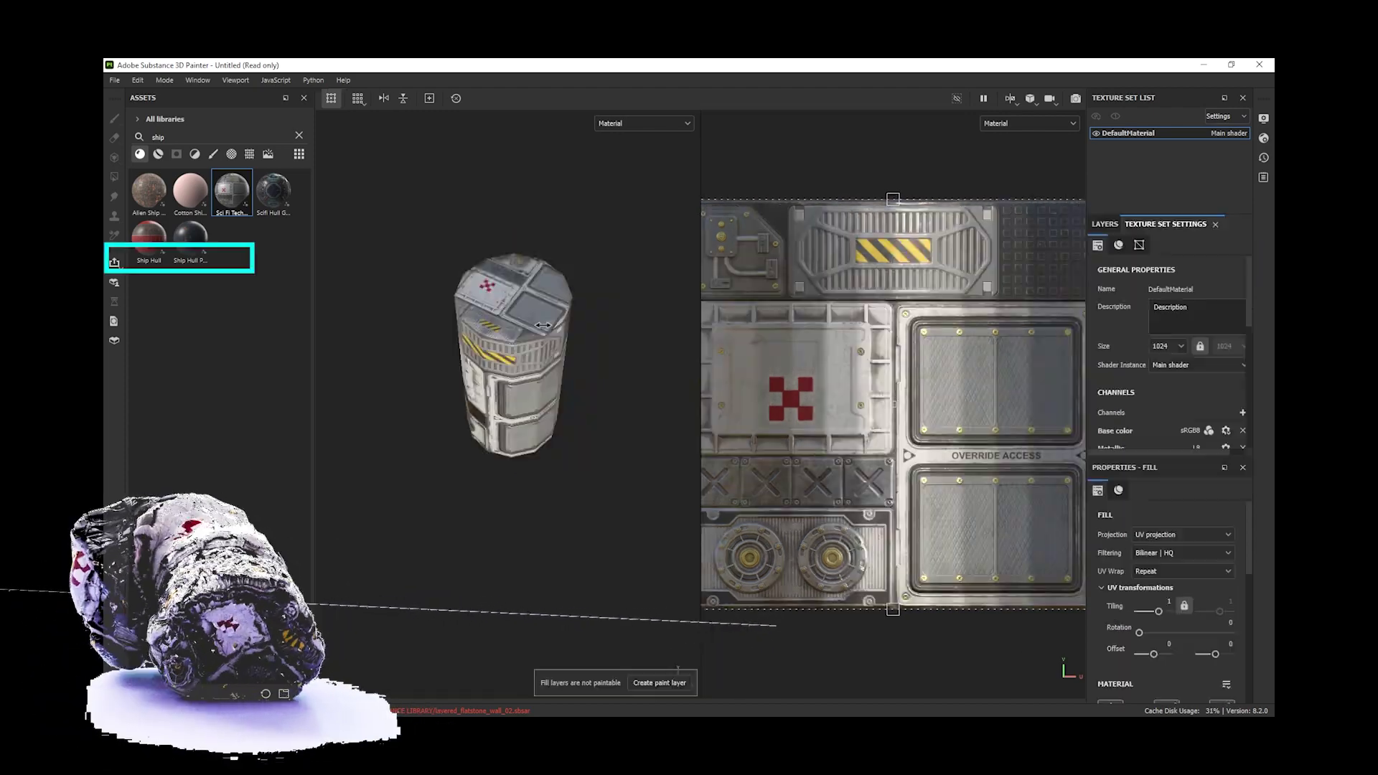
click(114, 80)
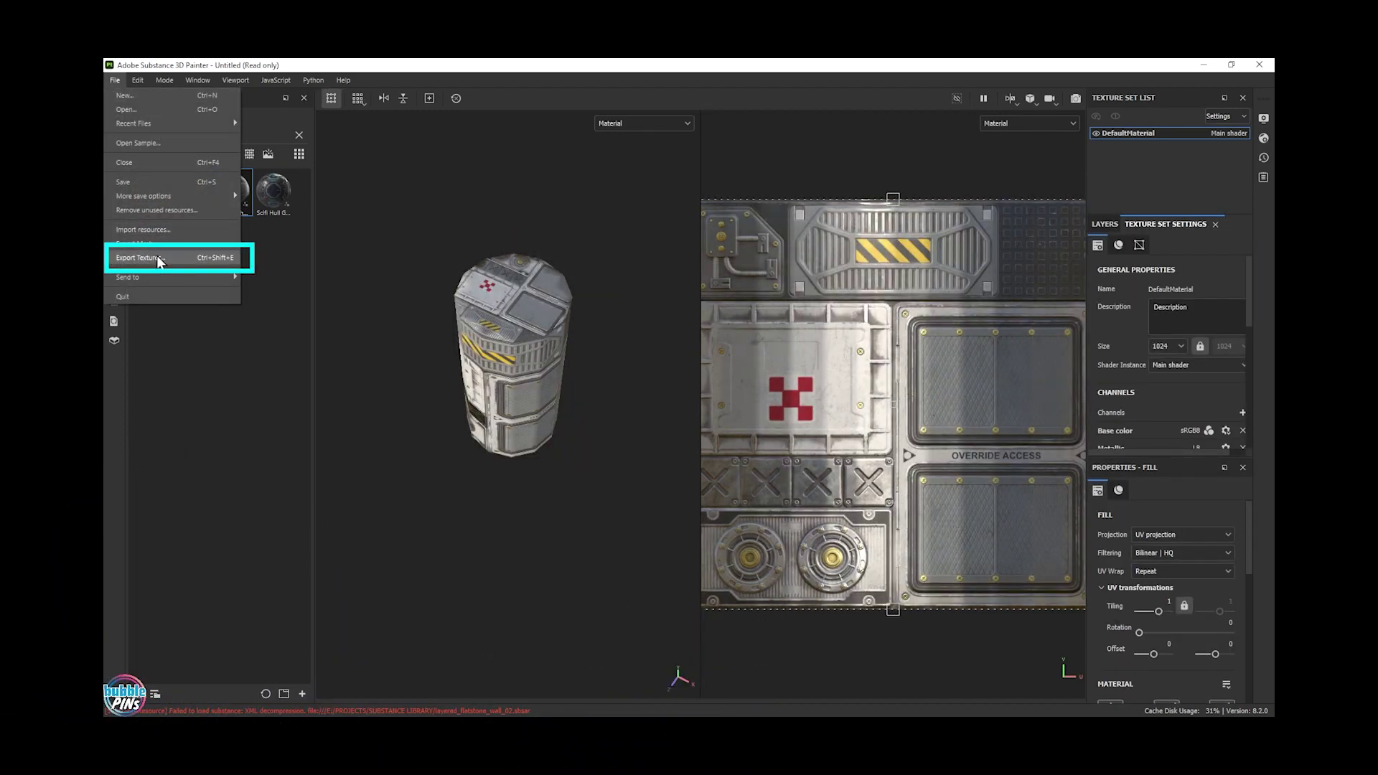
click(157, 258)
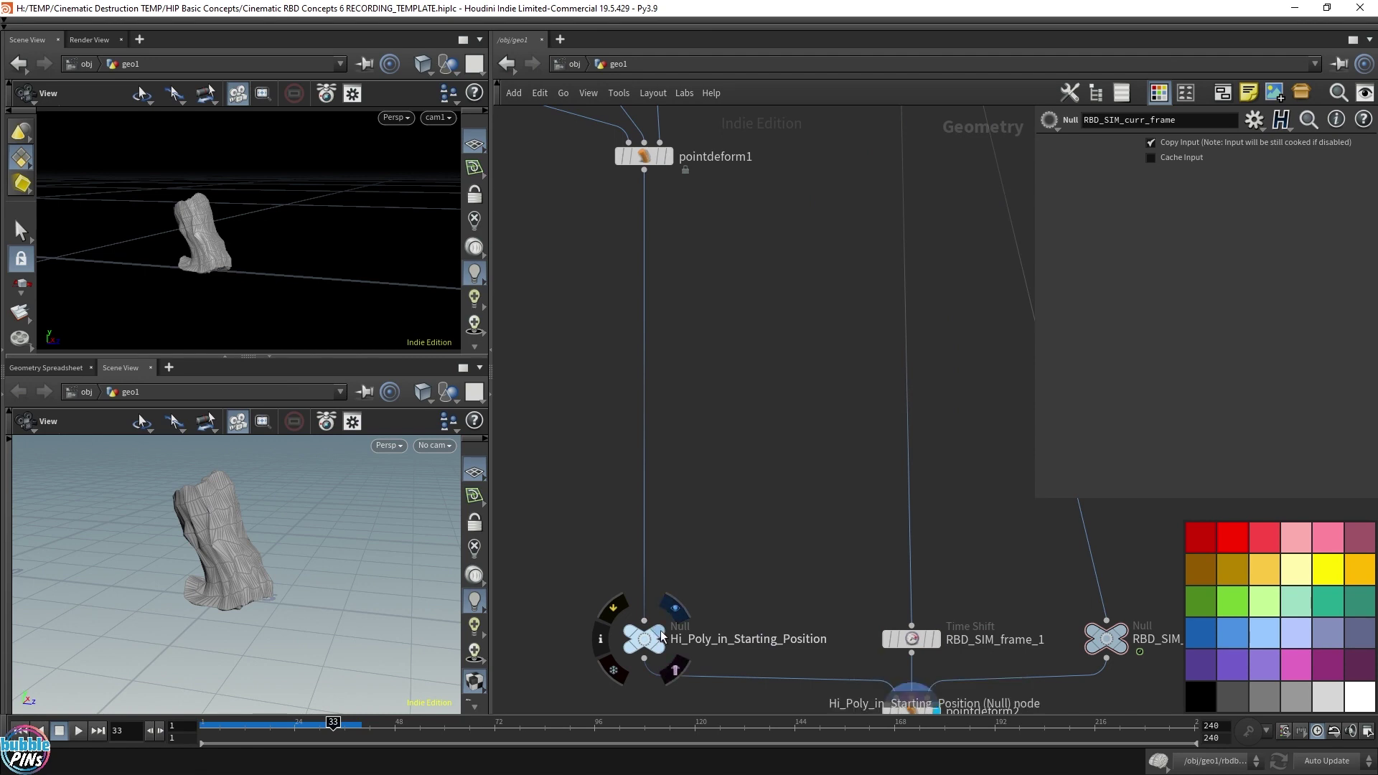
Step: Switch to Houdini and display Hi_Poly_in_Starting_Position and pointdeform1 in a single enlarged viewport framed on the cylinder
click(674, 612)
click(269, 357)
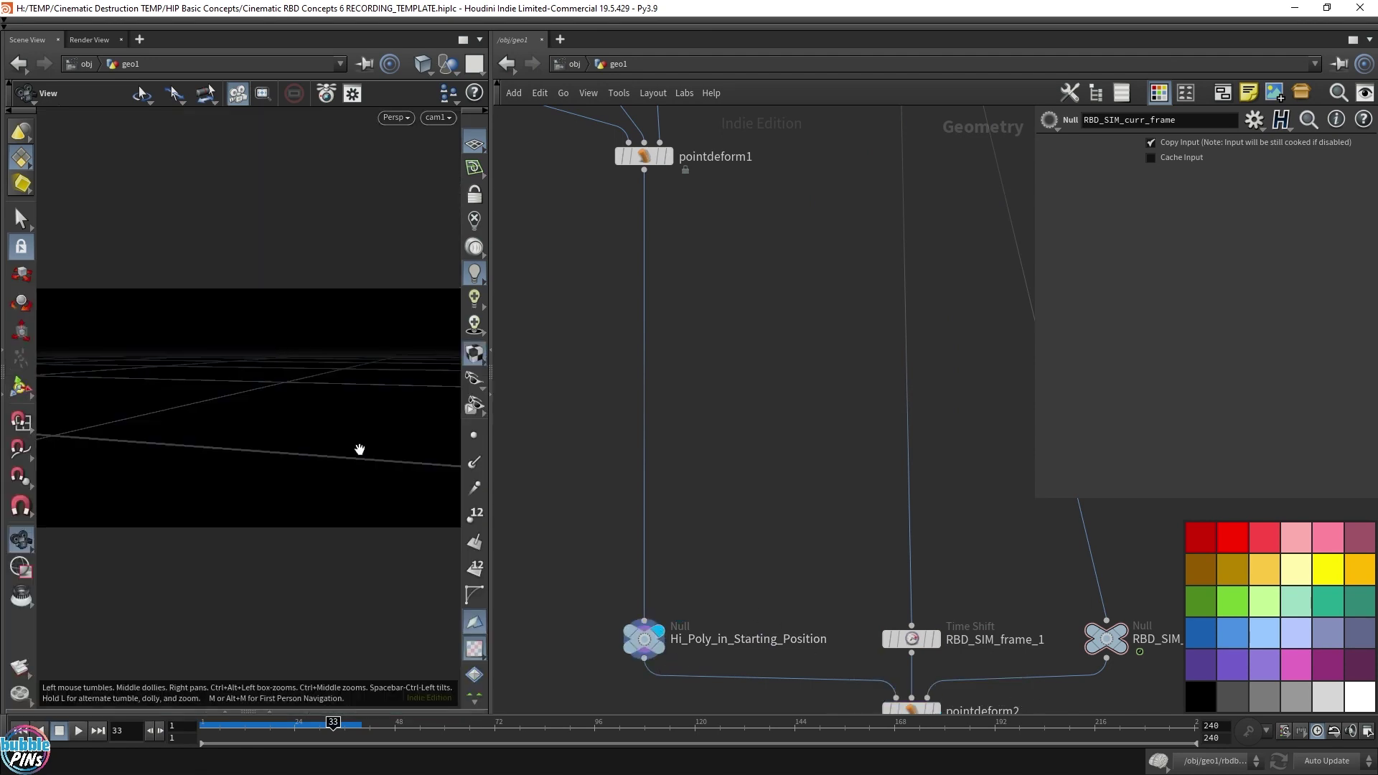
key(space+g)
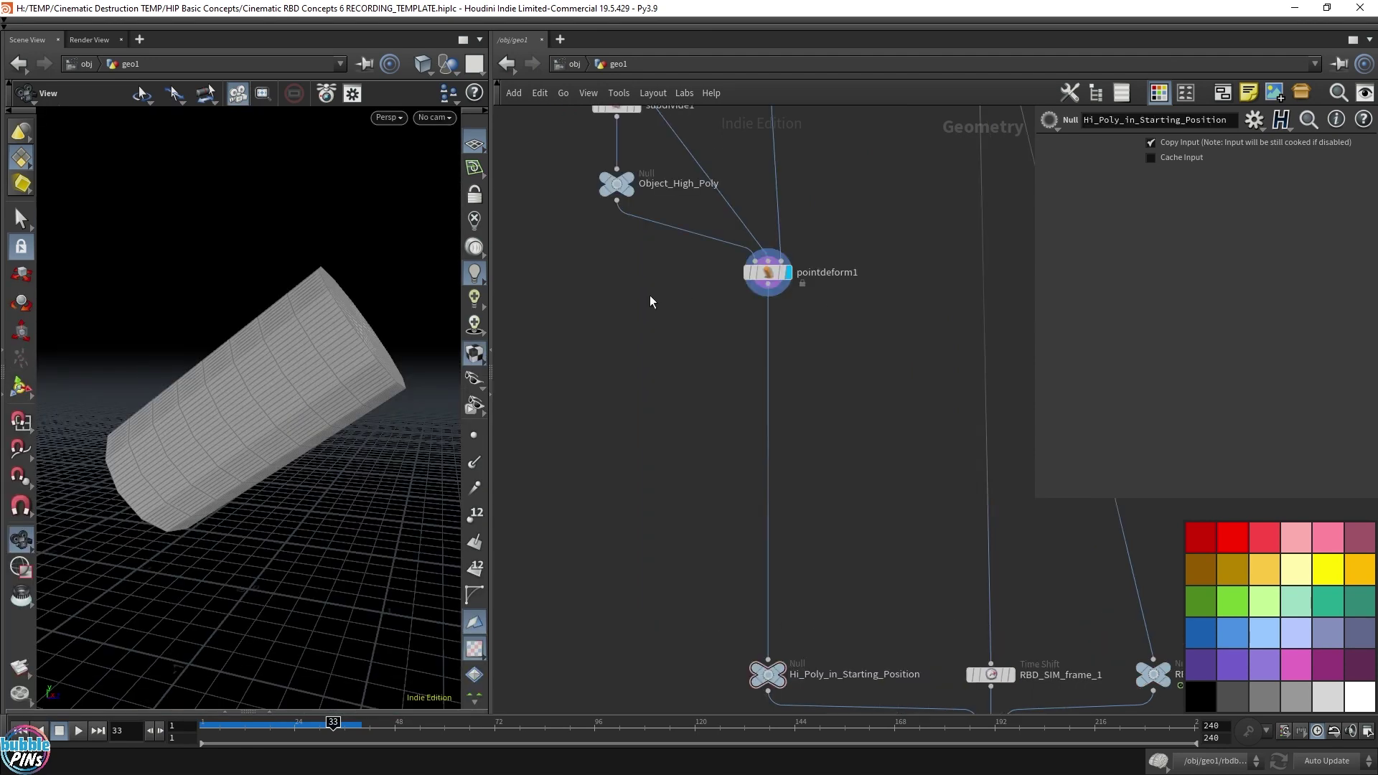
click(765, 272)
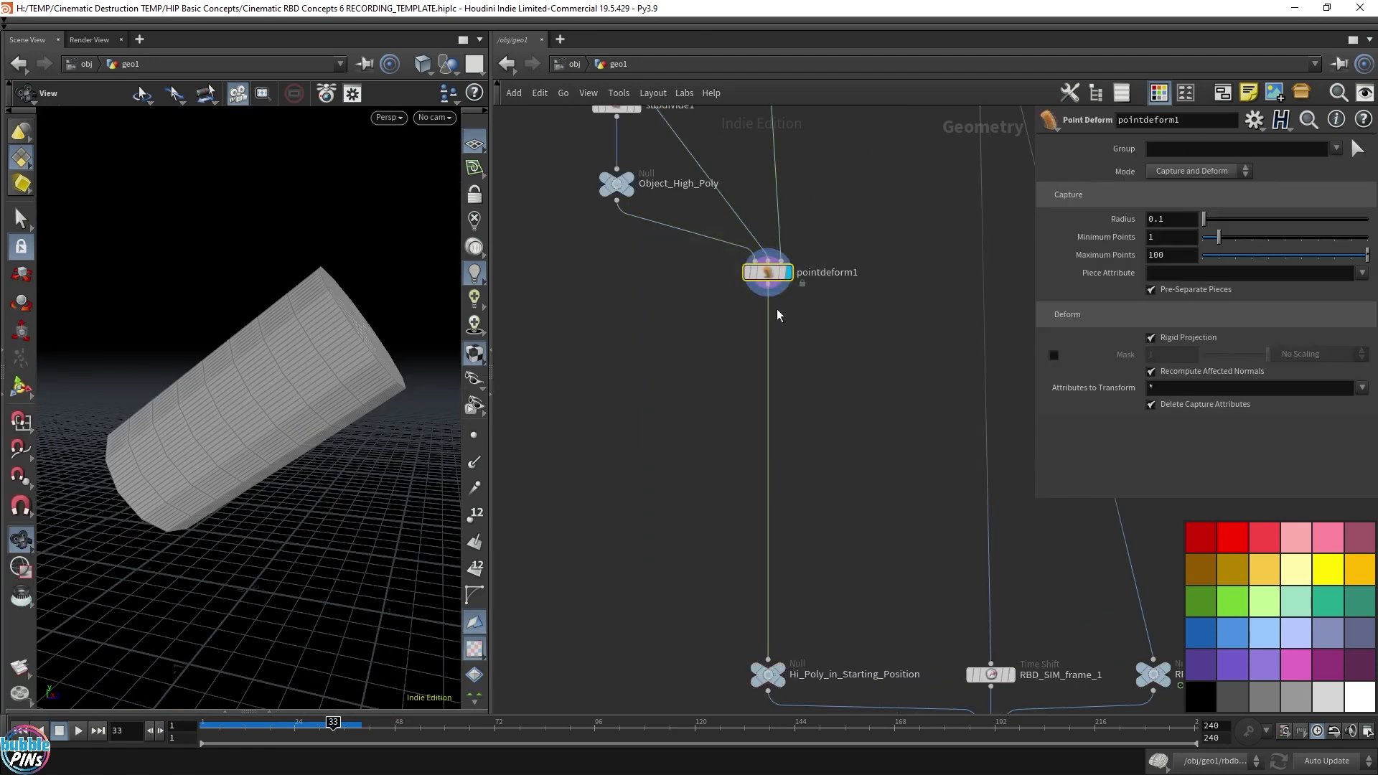
drag(237, 351, 287, 338)
Step: Move pointdeform1 down beside Hi_Poly_in_Starting_Position and route its object_merge1 wire through a dot beside subdivide1
drag(847, 363, 580, 171)
drag(767, 272, 767, 594)
middle_drag(875, 298, 876, 333)
alt+drag(747, 313, 829, 206)
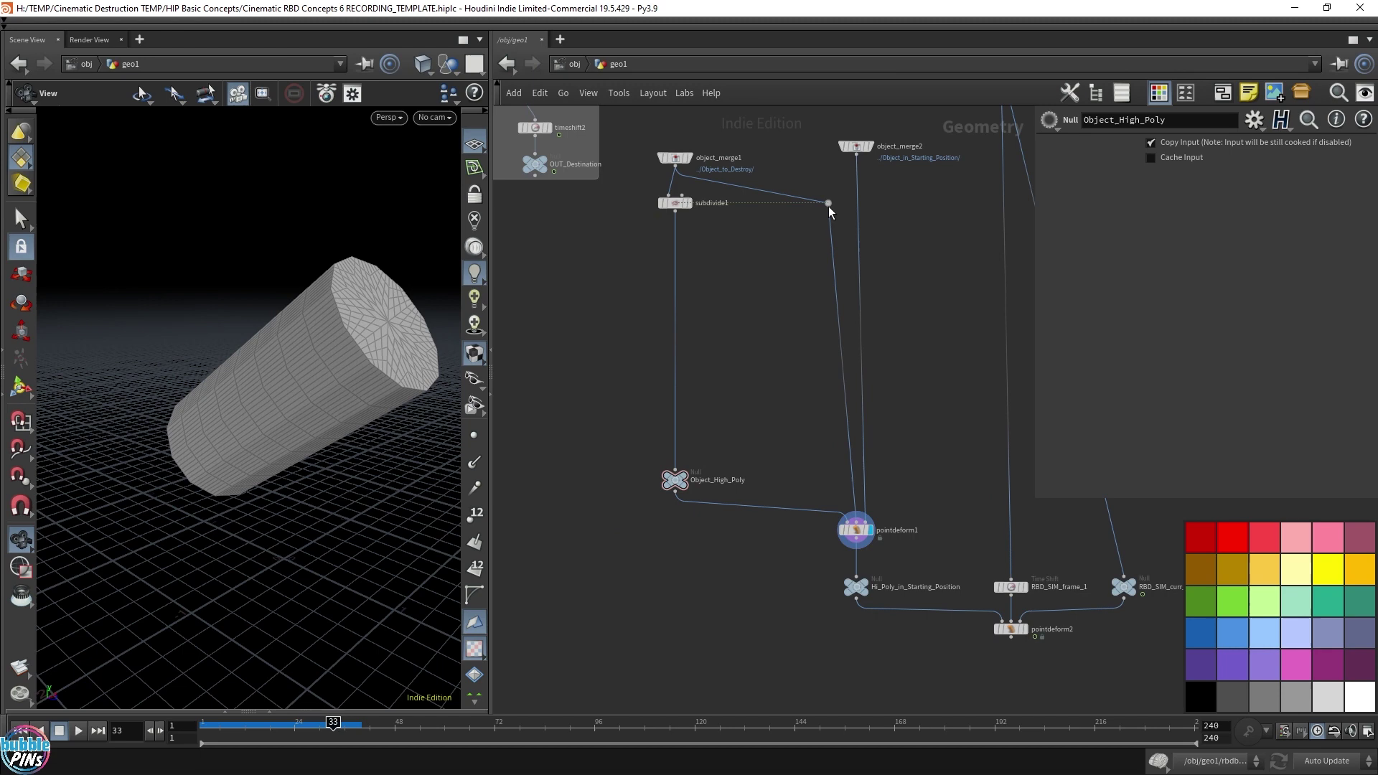
Step: Display Object_High_Poly and insert a Group node between subdivide1 and Object_High_Poly
middle_drag(765, 295, 835, 395)
scroll(782, 290, up, 2)
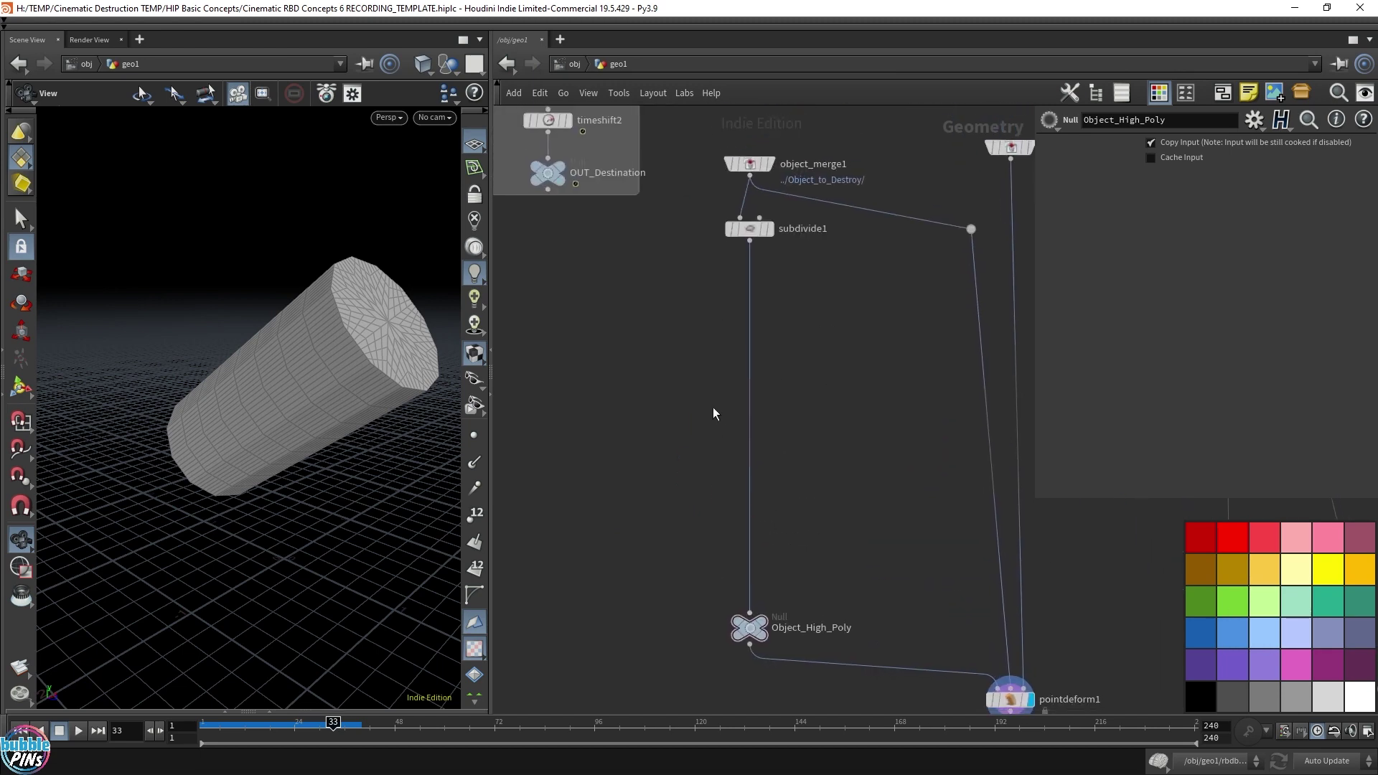
click(768, 624)
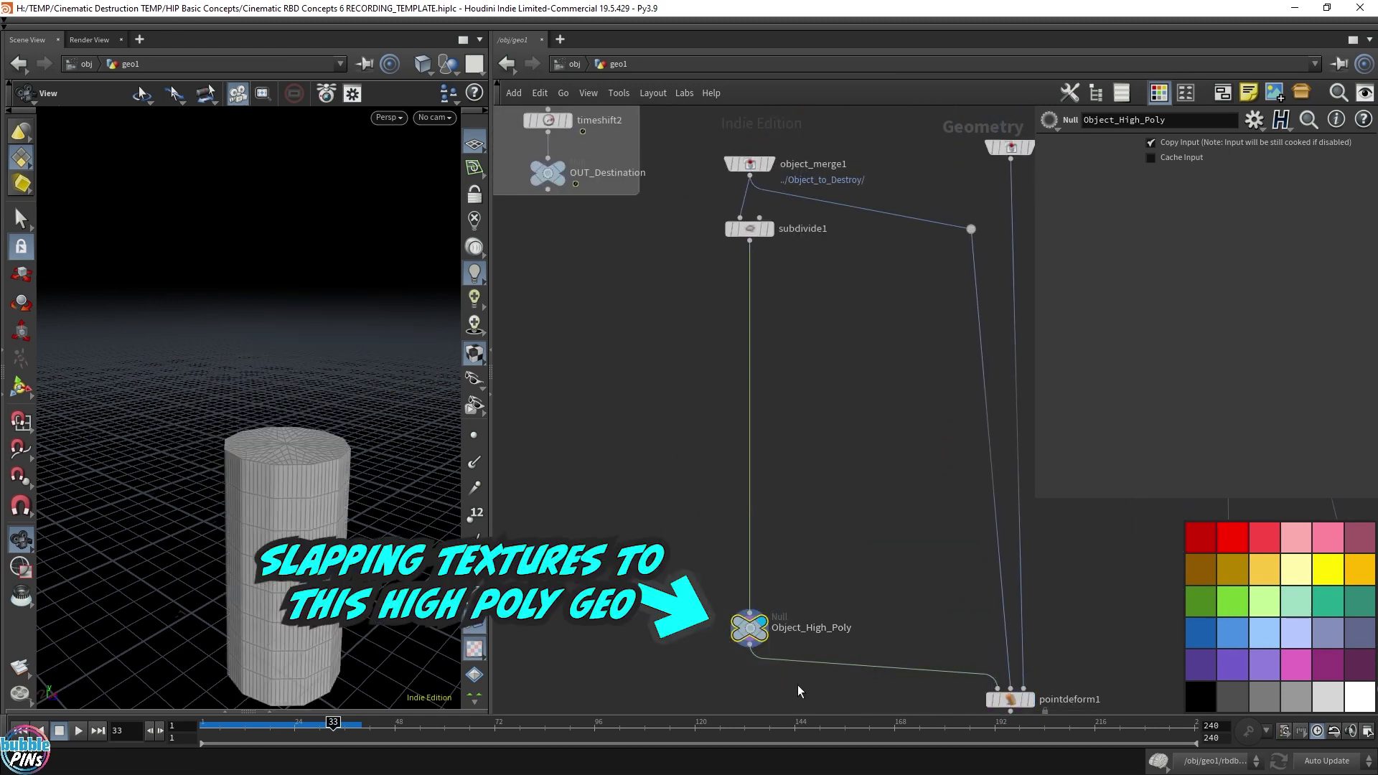
key(Up)
key(Tab)
text(group)
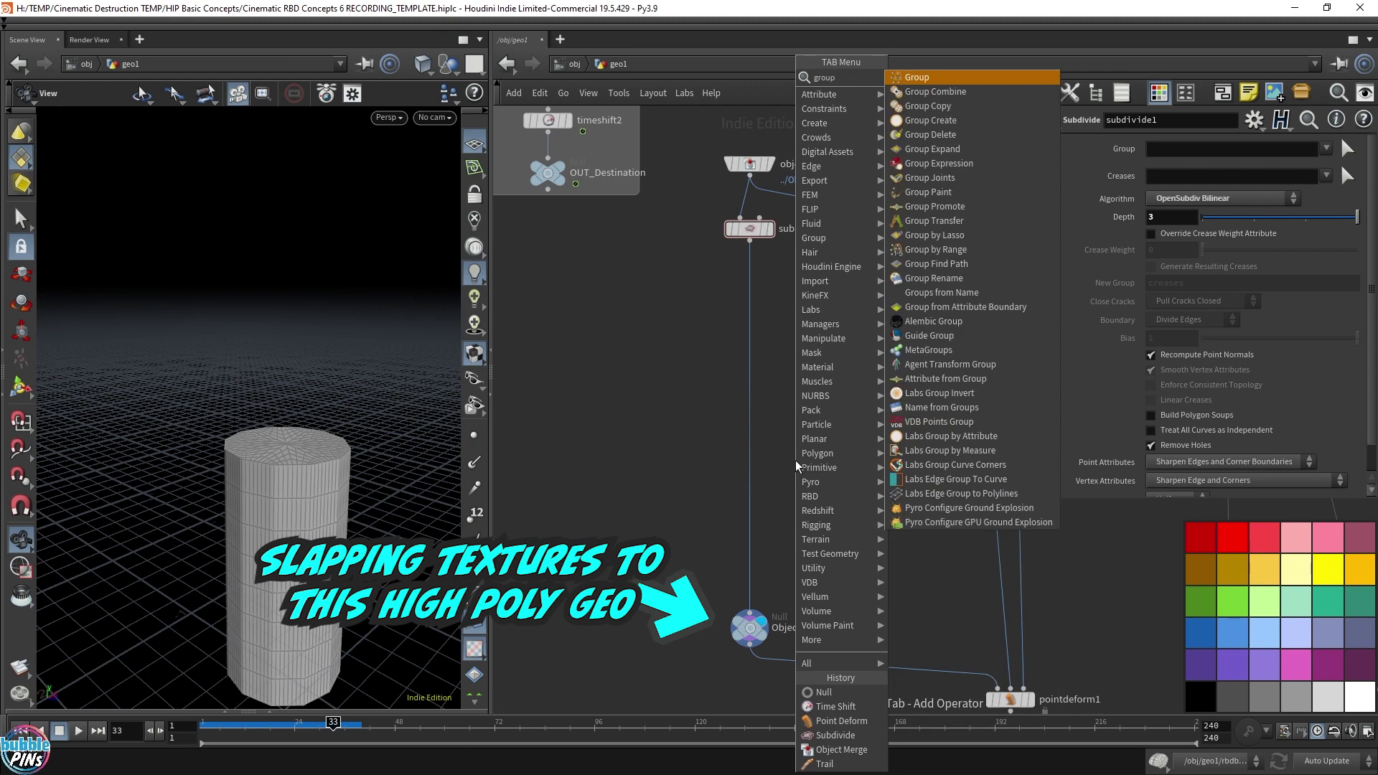
key(Return)
click(750, 344)
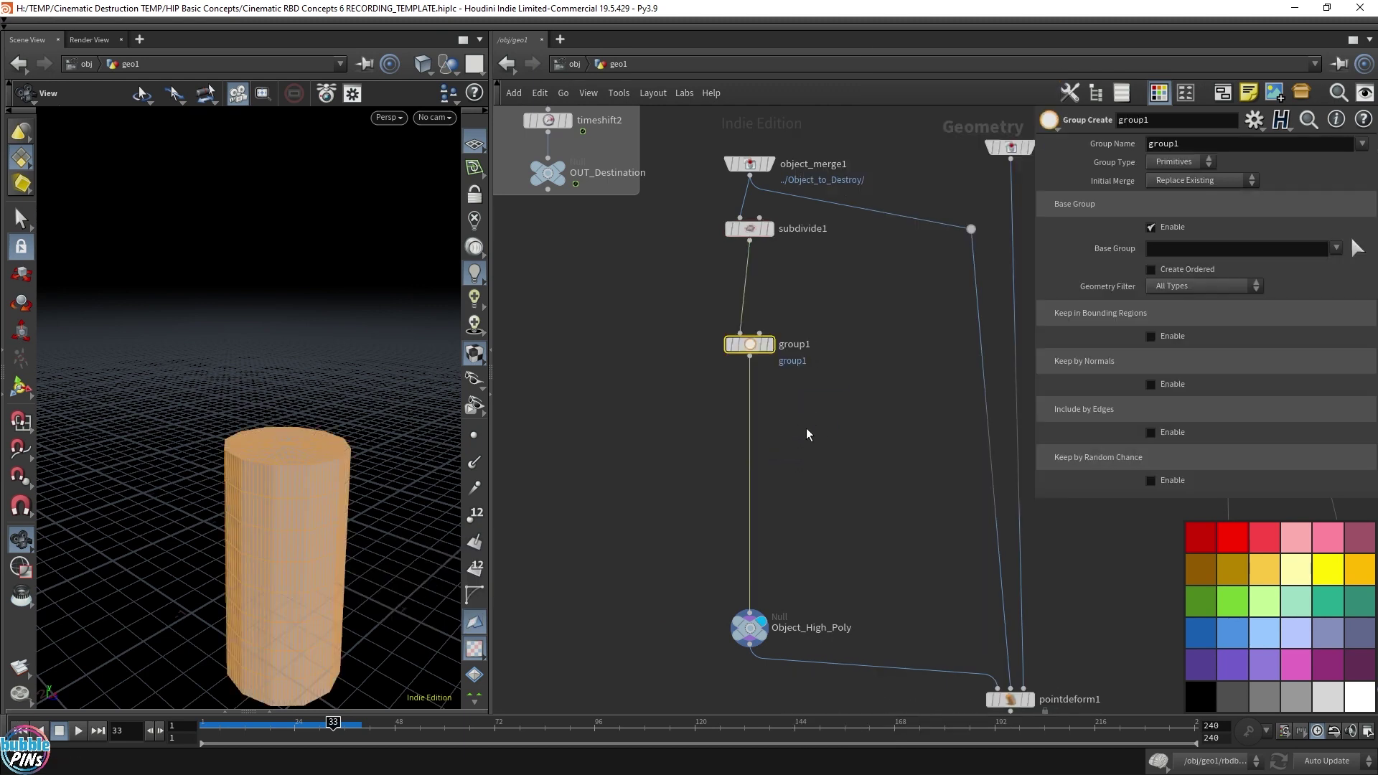
Step: Compare the orientation of the Object_High_Poly cylinder with that of Hi_Poly_in_Starting_Position
middle_drag(822, 442, 709, 376)
drag(288, 595, 281, 560)
right_drag(281, 560, 322, 414)
drag(322, 414, 347, 453)
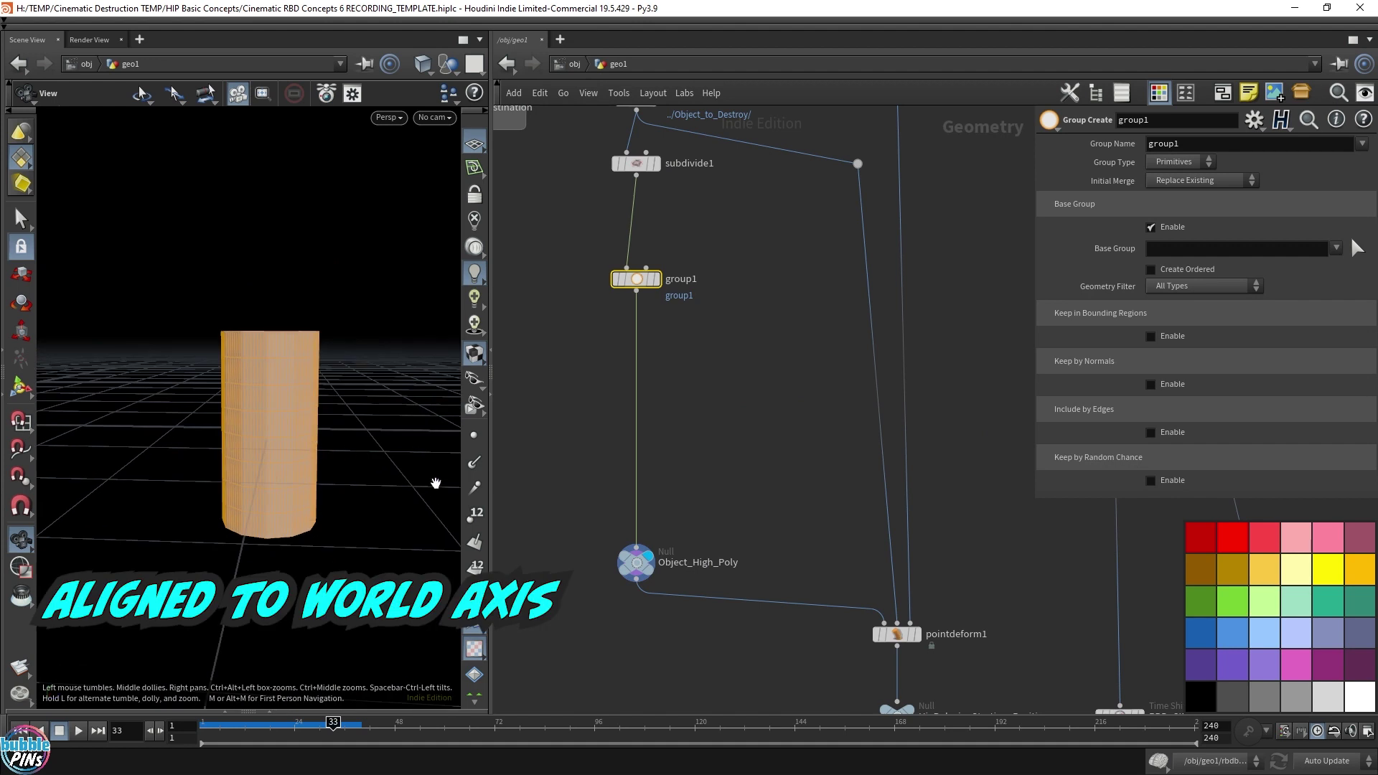
middle_drag(999, 663, 931, 611)
click(838, 656)
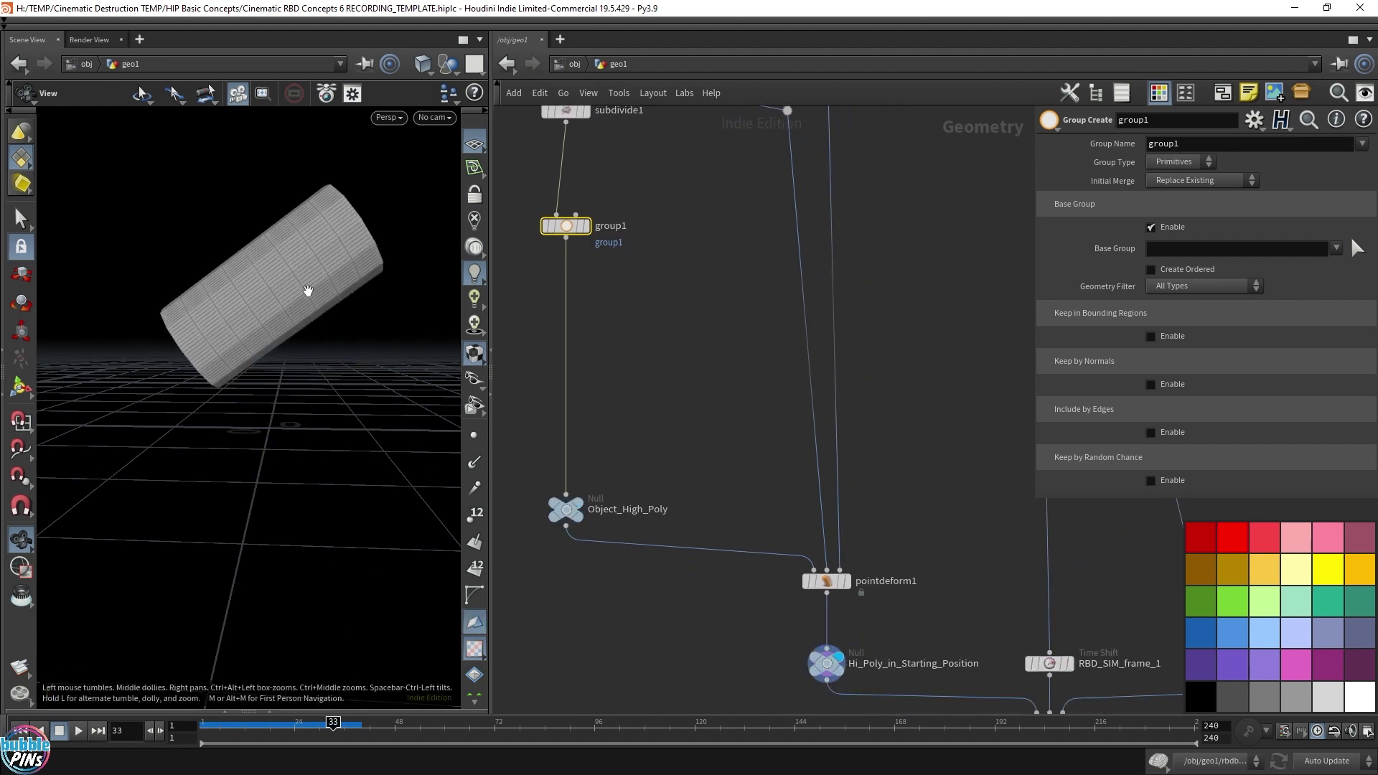
drag(323, 292, 397, 381)
click(903, 641)
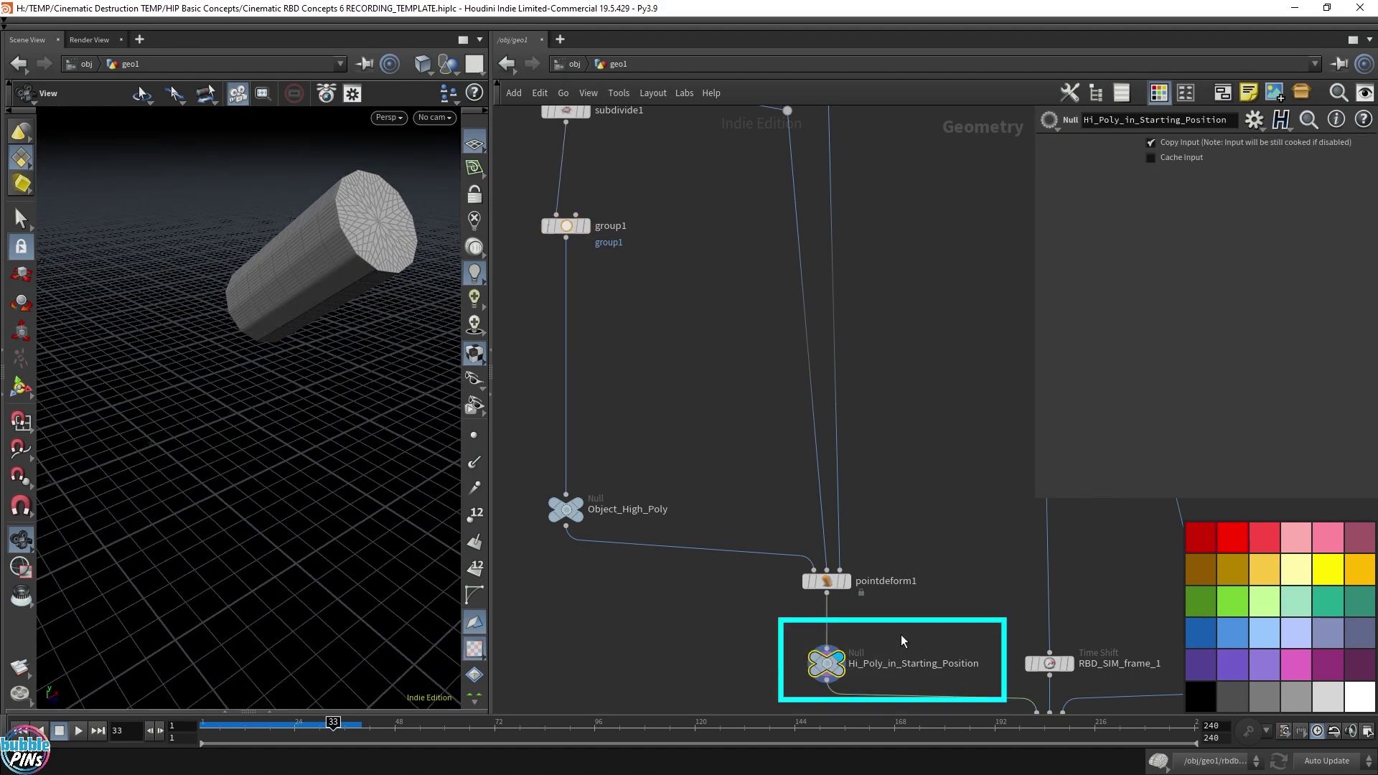
click(565, 508)
click(579, 501)
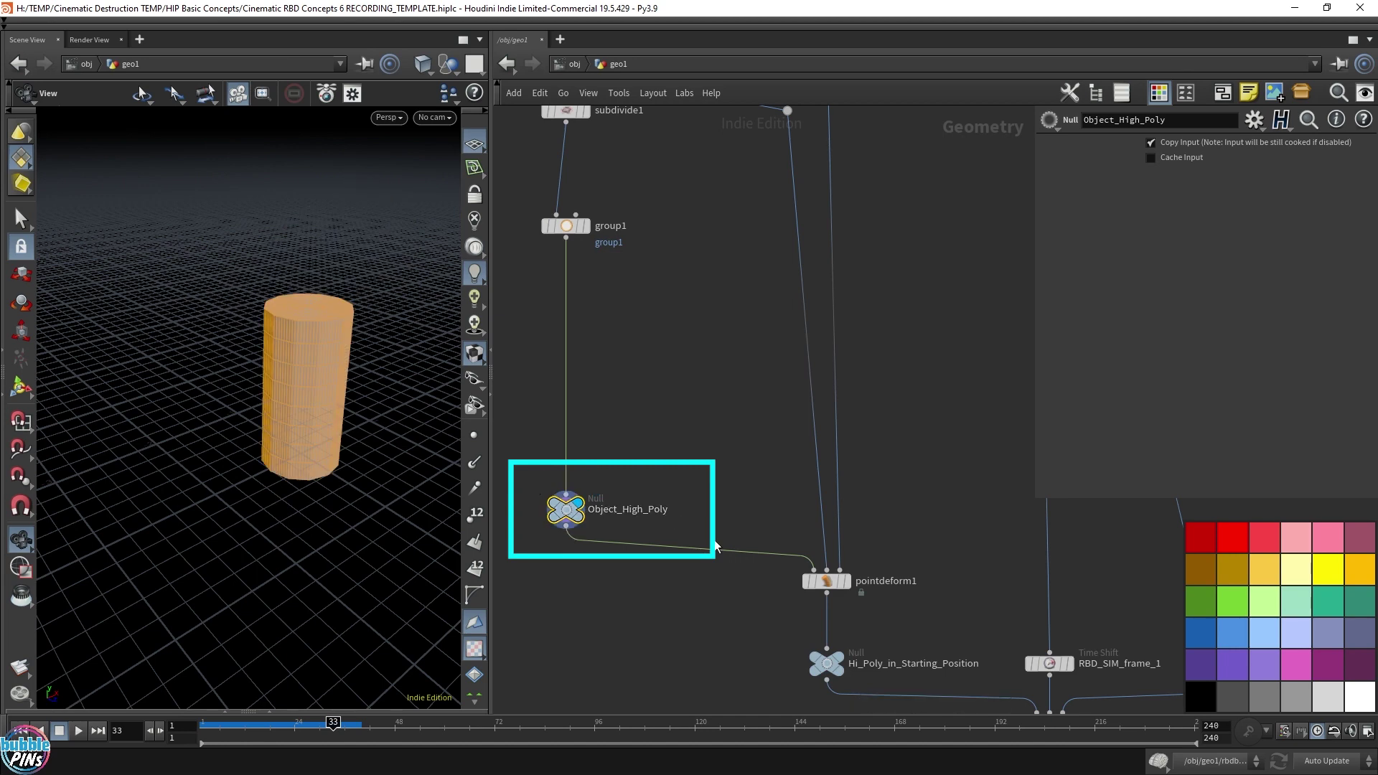
click(849, 659)
Step: Examine how the high-poly branch feeds through pointdeform1 into pointdeform2
click(825, 581)
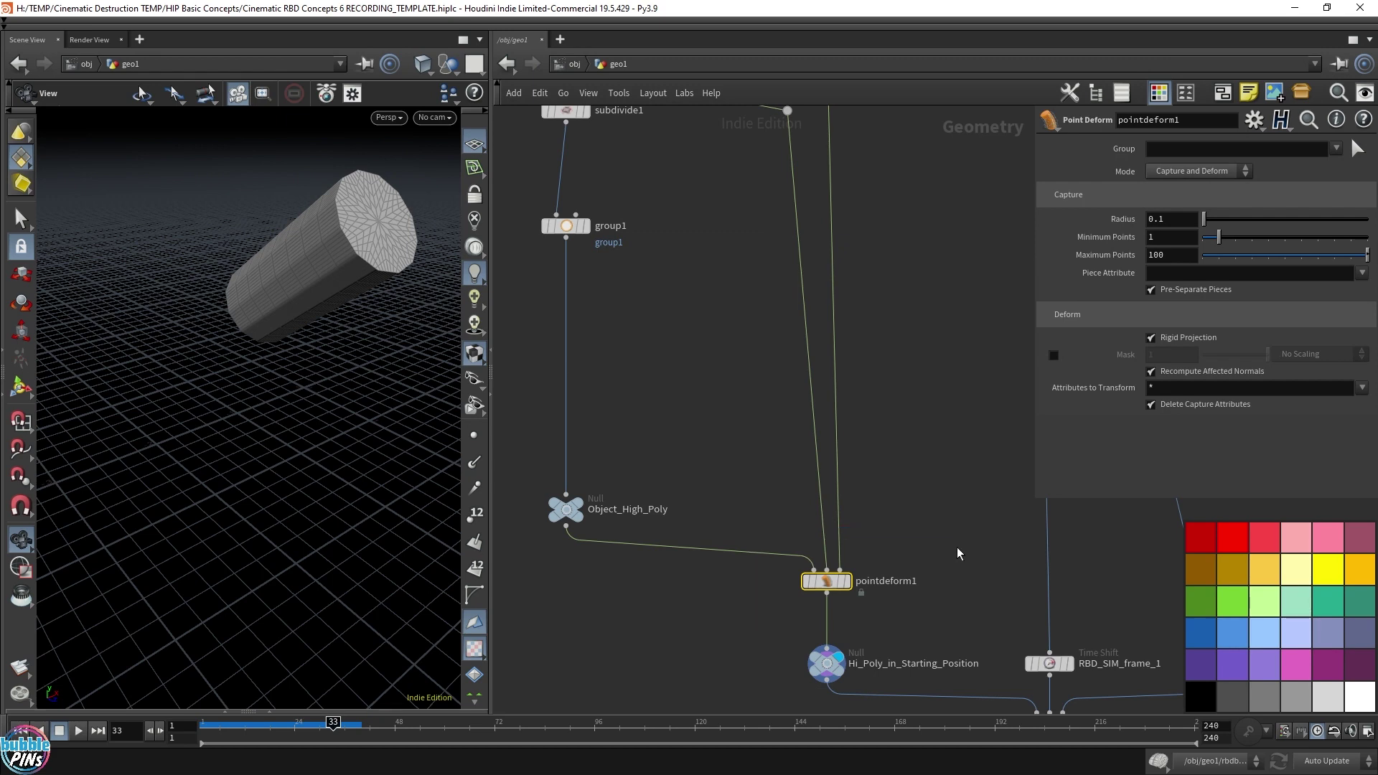
click(674, 623)
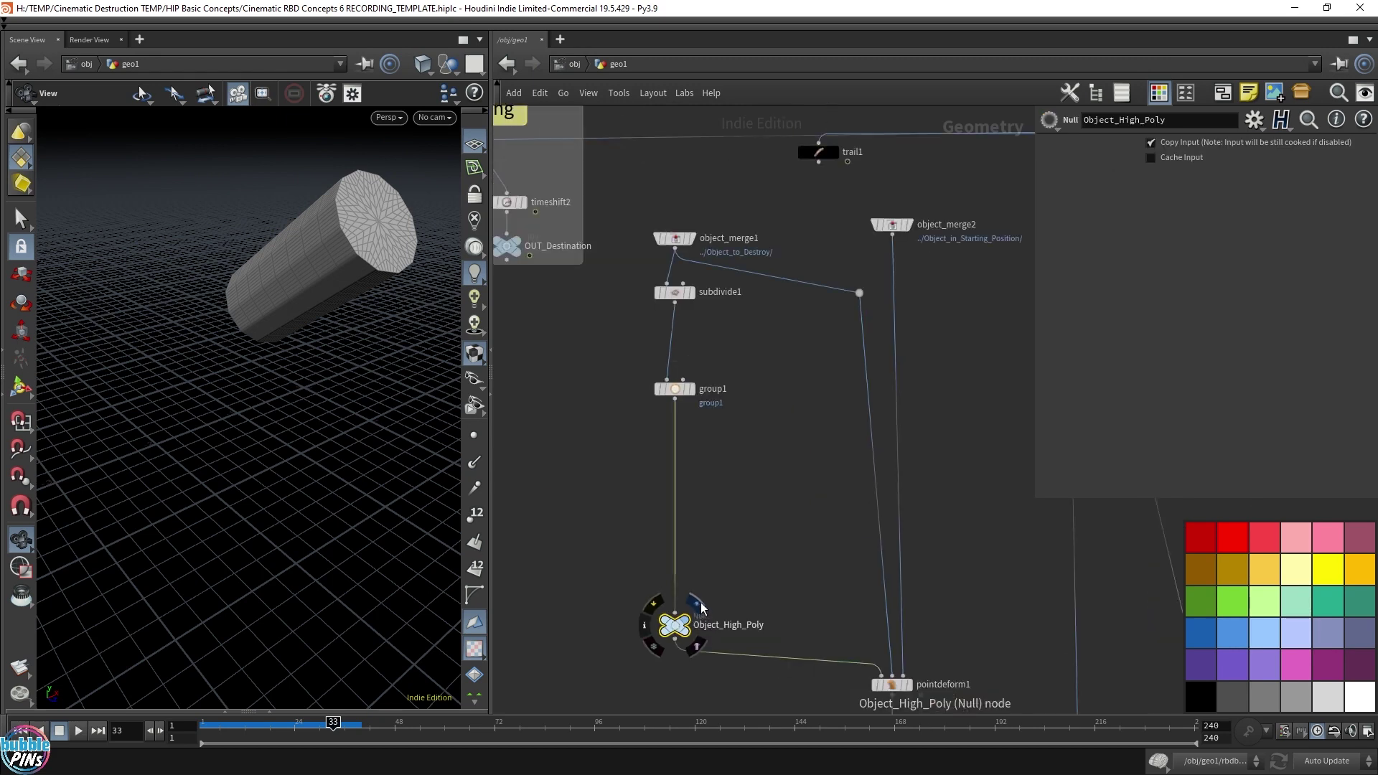
scroll(705, 345, down, 4)
middle_drag(733, 394, 681, 487)
drag(602, 347, 690, 605)
click(832, 643)
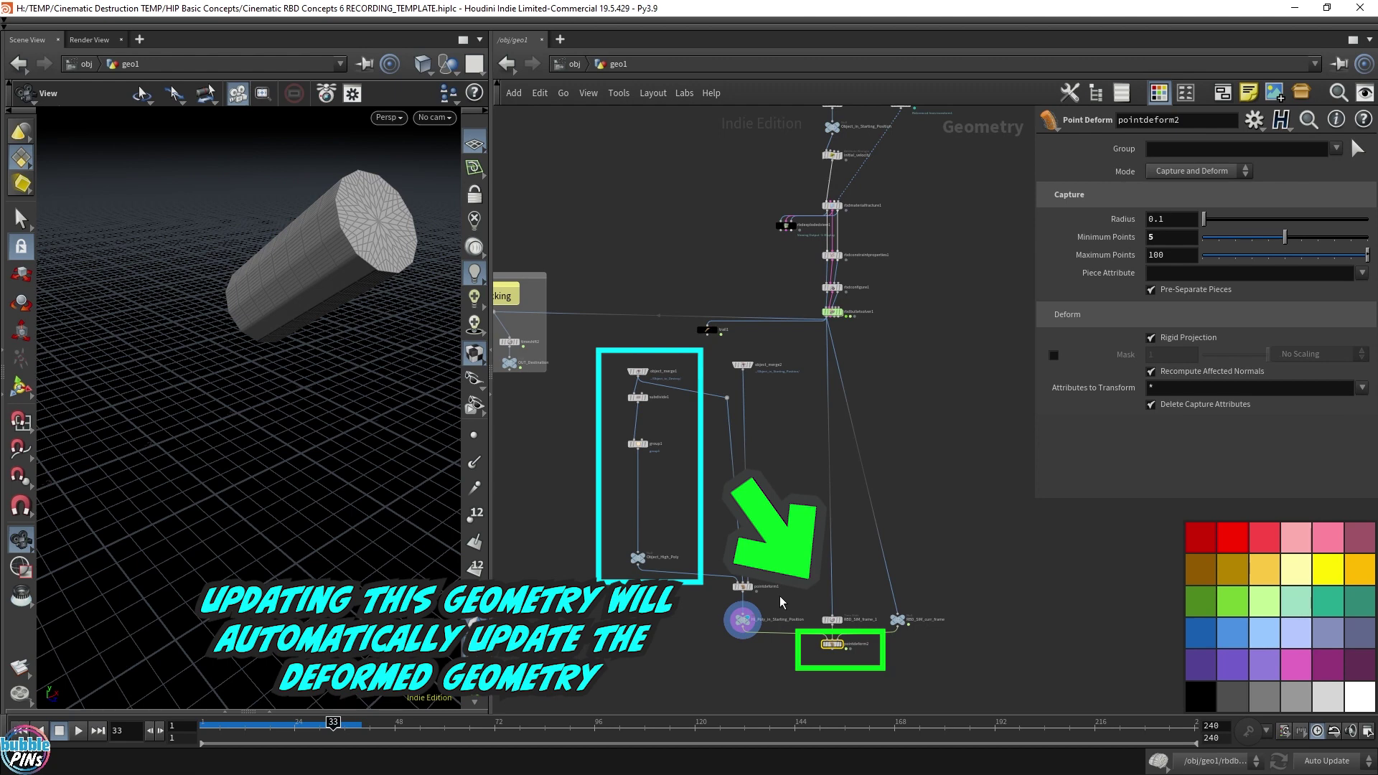
Step: Display the group1 node and set its group name to seams
scroll(633, 471, up, 5)
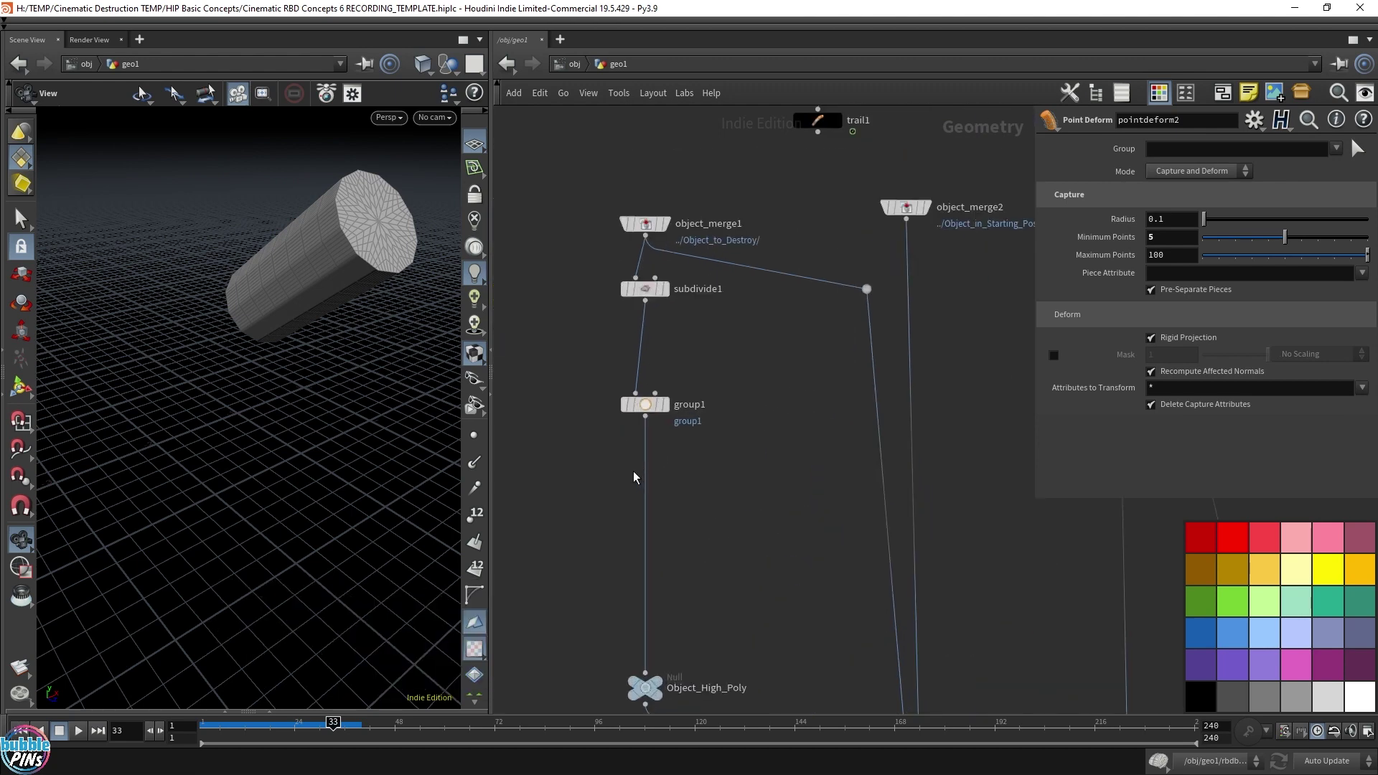
middle_drag(633, 471, 663, 422)
scroll(663, 422, down, 1)
click(695, 355)
click(679, 355)
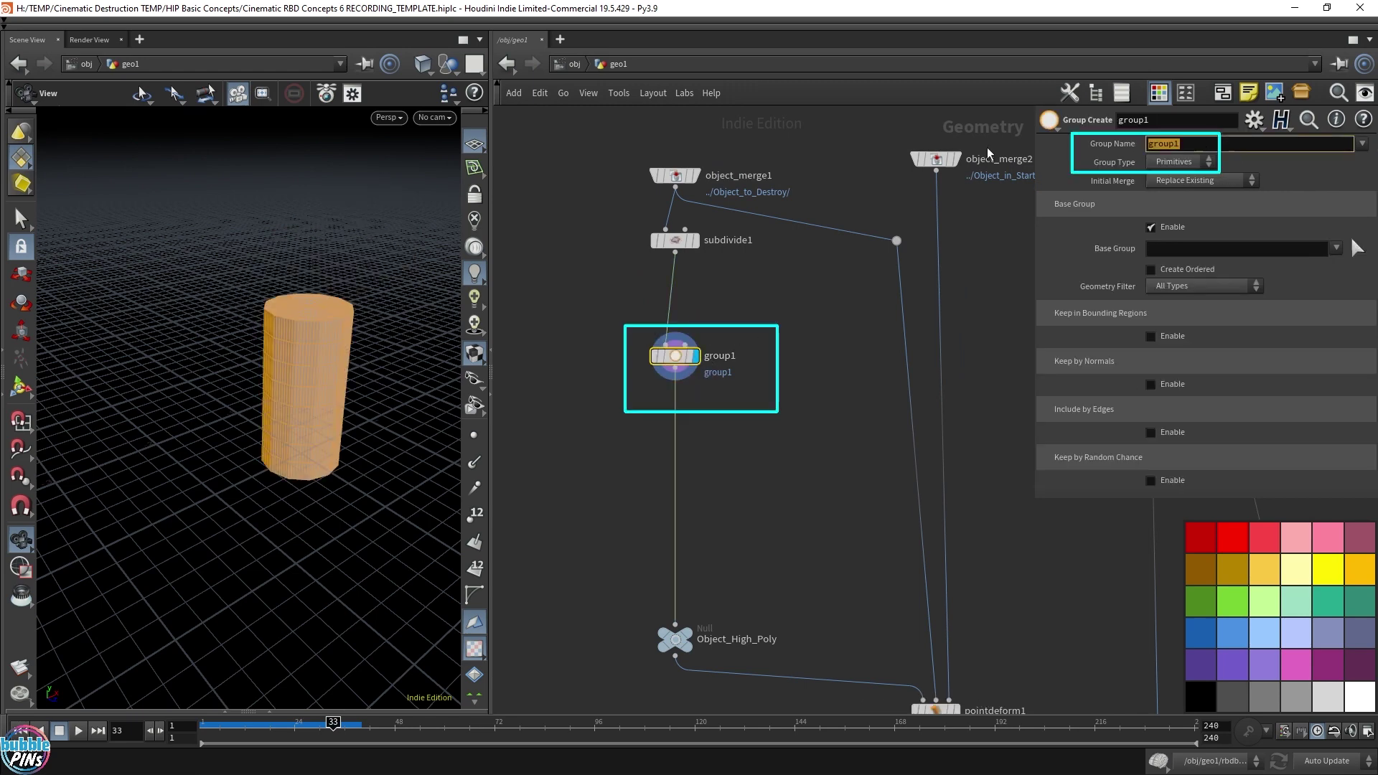
text(seams)
key(Return)
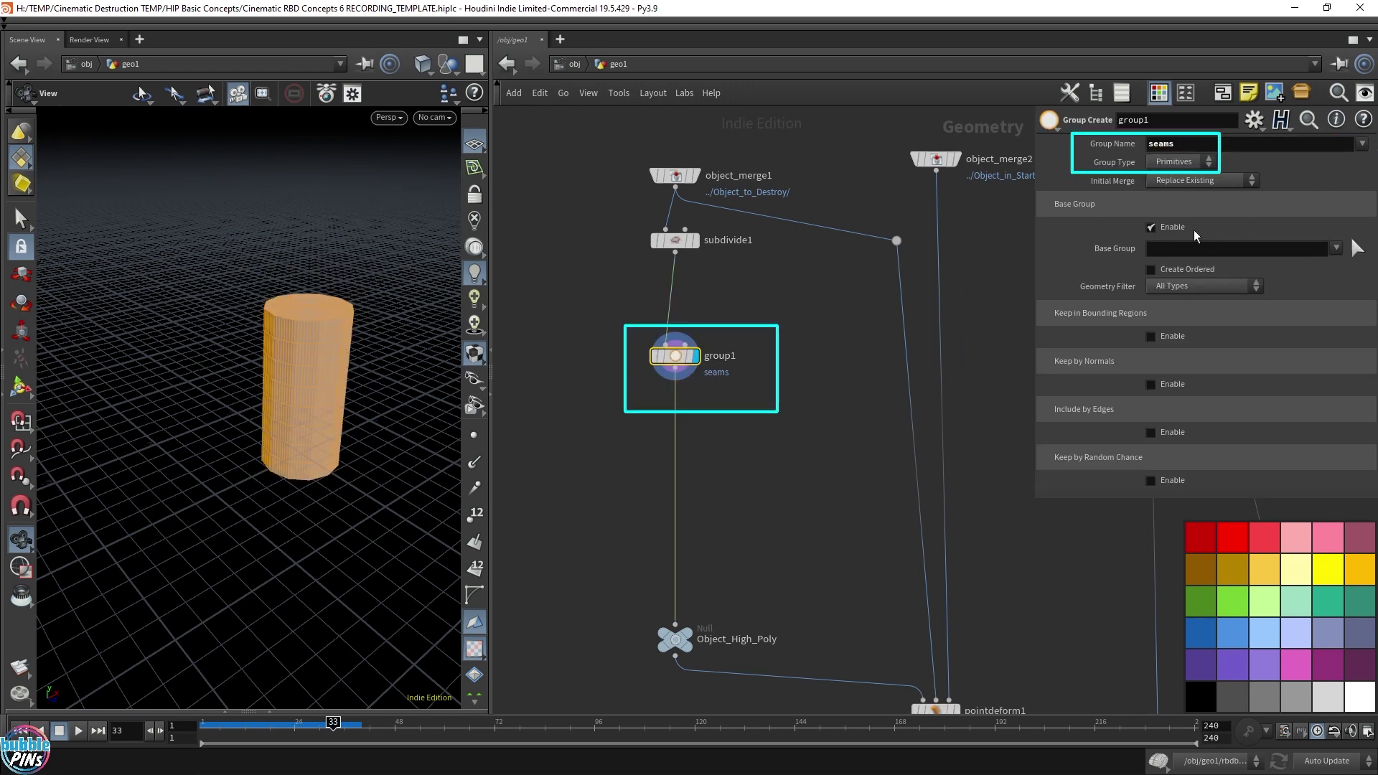
Step: Disable group1's base group and enable Keep by Normals with direction 0, 1, 0 and spread angle 0
click(1152, 228)
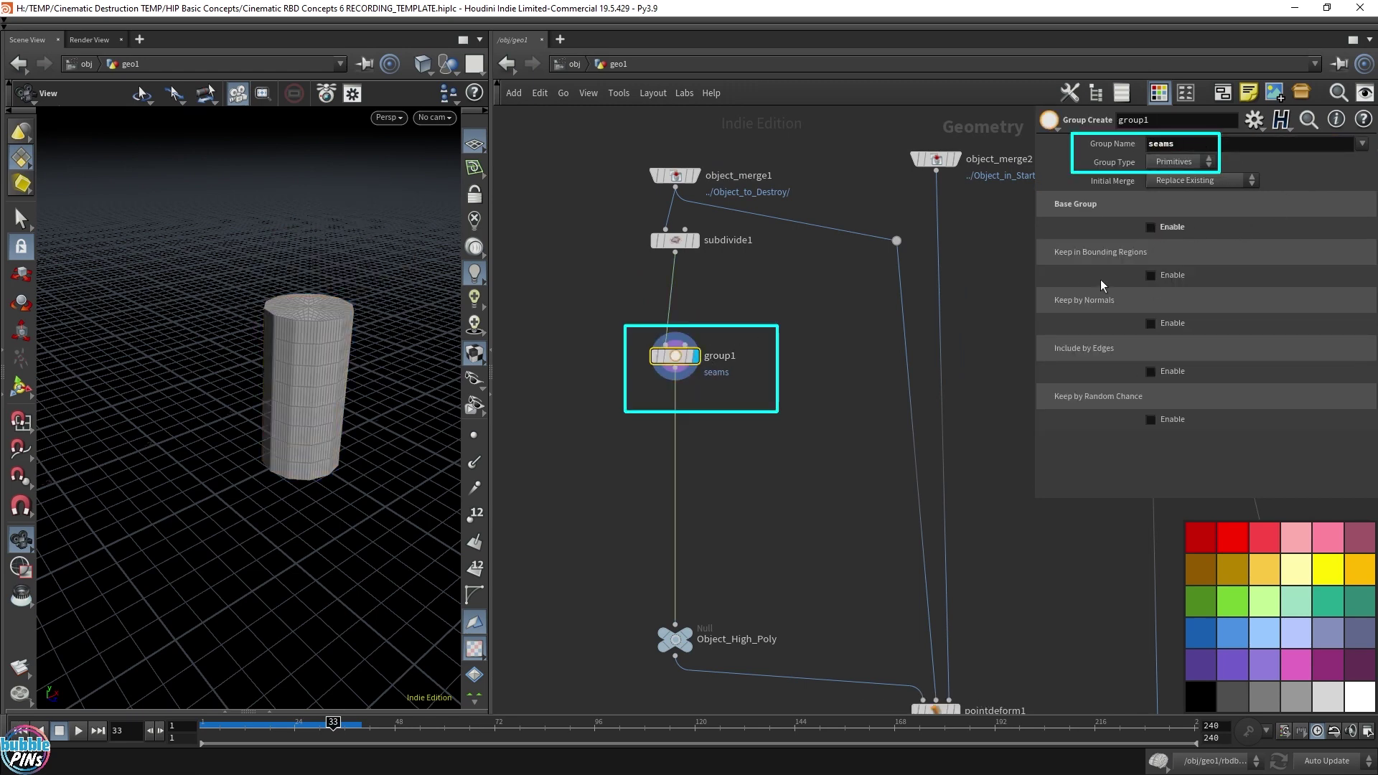
click(1151, 323)
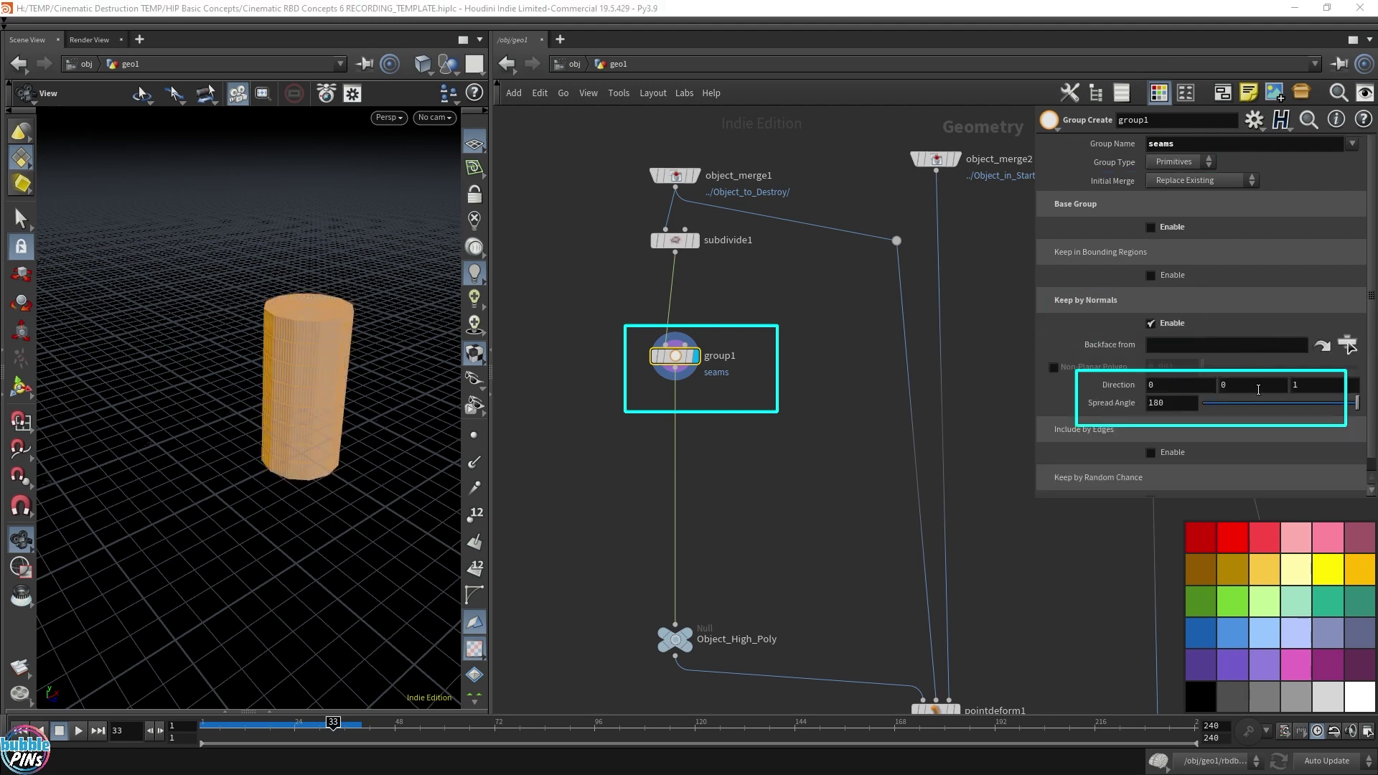
drag(1248, 386, 1116, 376)
text(1)
key(Tab)
key(Return)
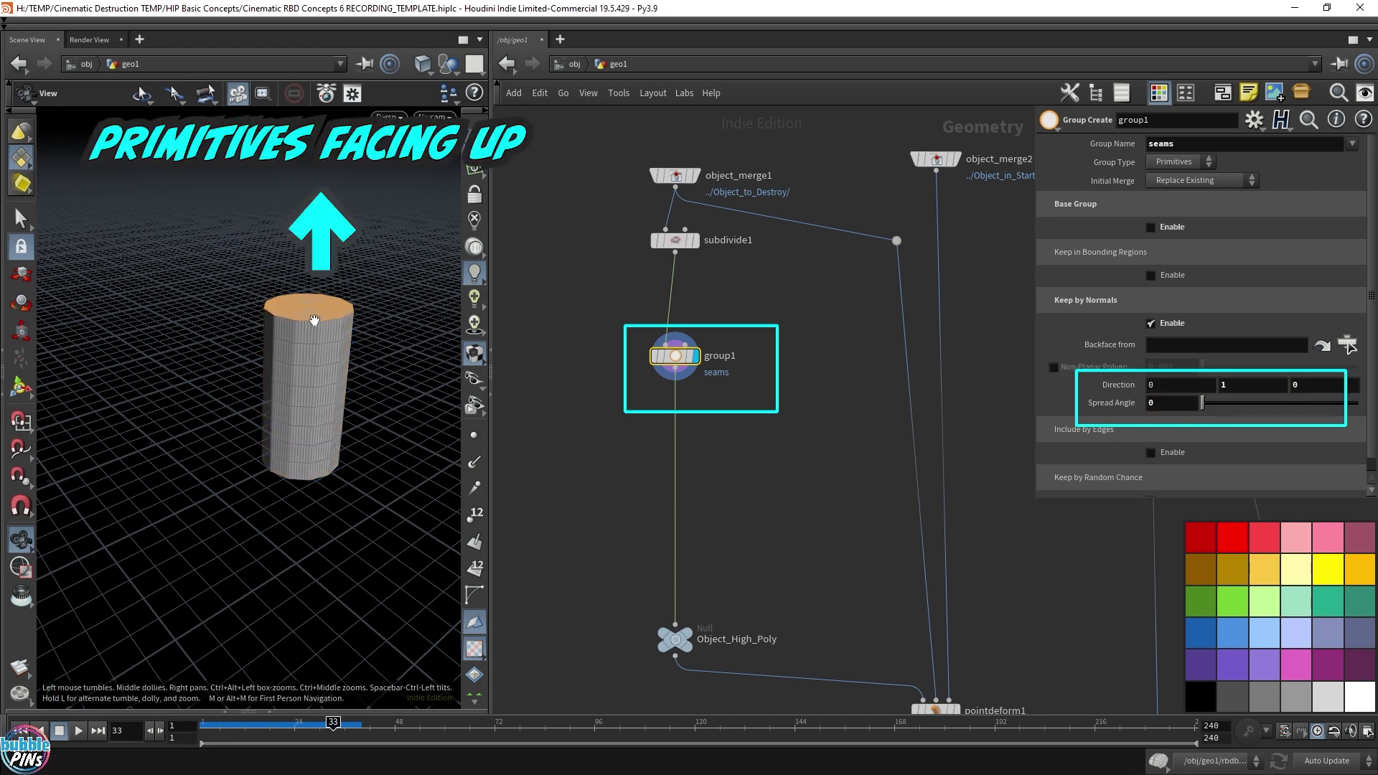
mouse_move(308, 292)
mouse_down()
mouse_move(316, 309)
mouse_move(326, 292)
mouse_up()
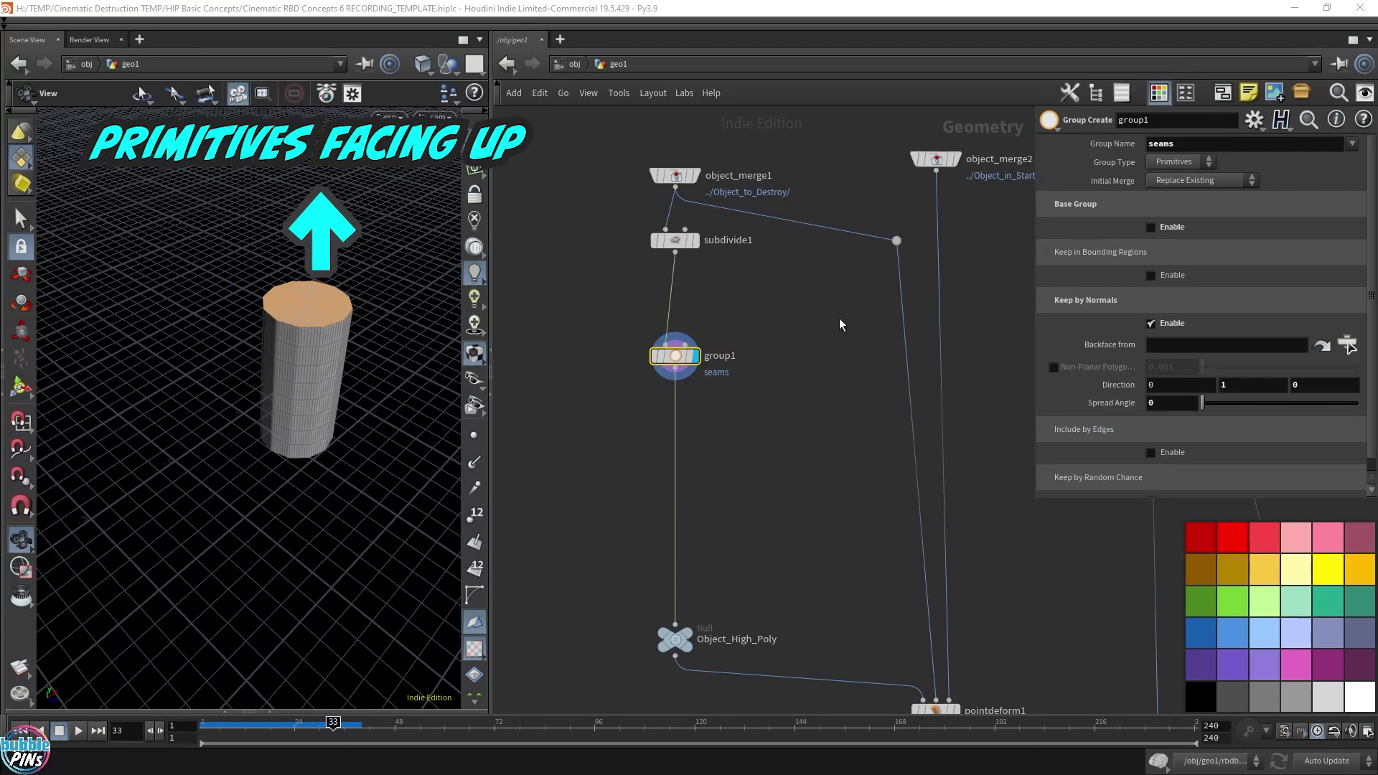
Step: Duplicate group1 and insert the displayed copy between group1 and Object_High_Poly
alt+drag(680, 368, 743, 429)
mouse_move(752, 436)
drag(287, 409, 257, 276)
drag(739, 432, 675, 422)
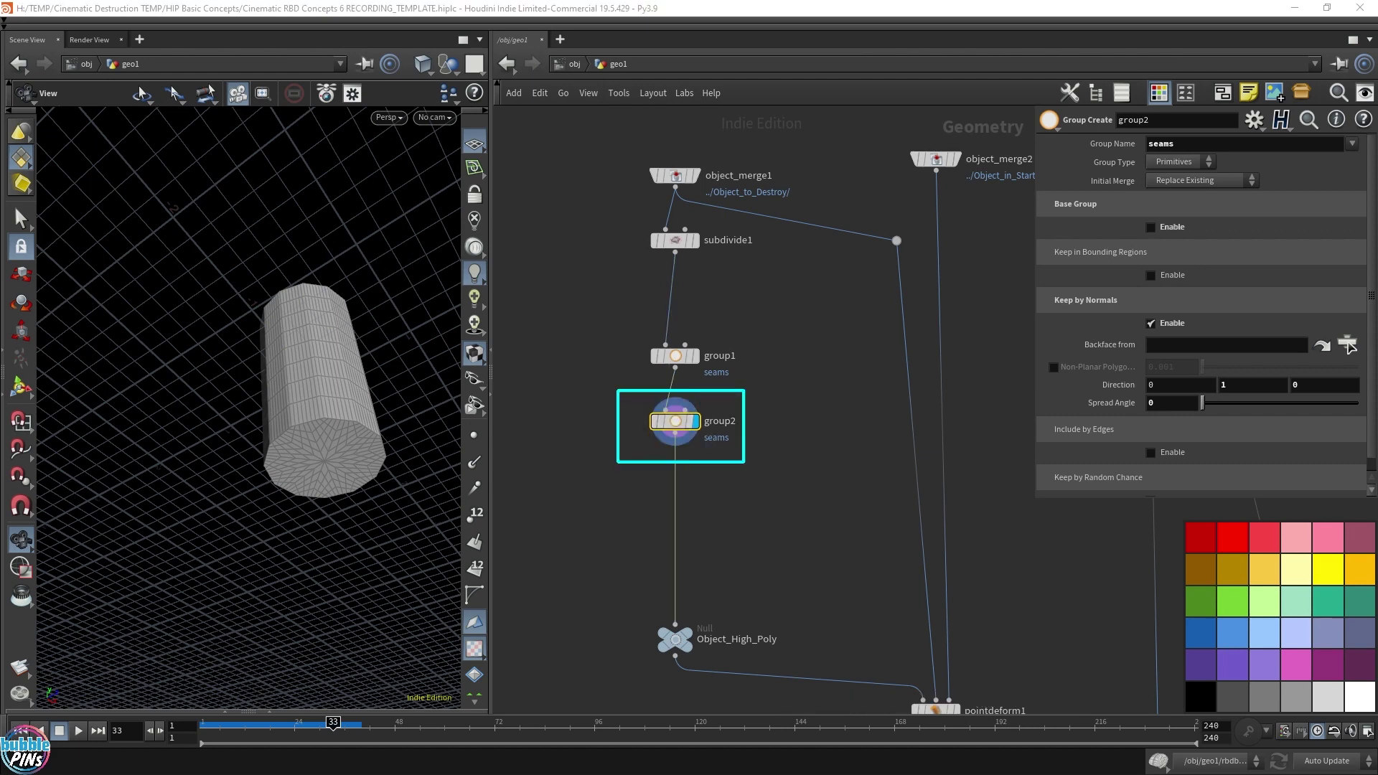
Step: Set group2's initial merge to Union with Existing and its normal direction's Y value to -1
click(1175, 186)
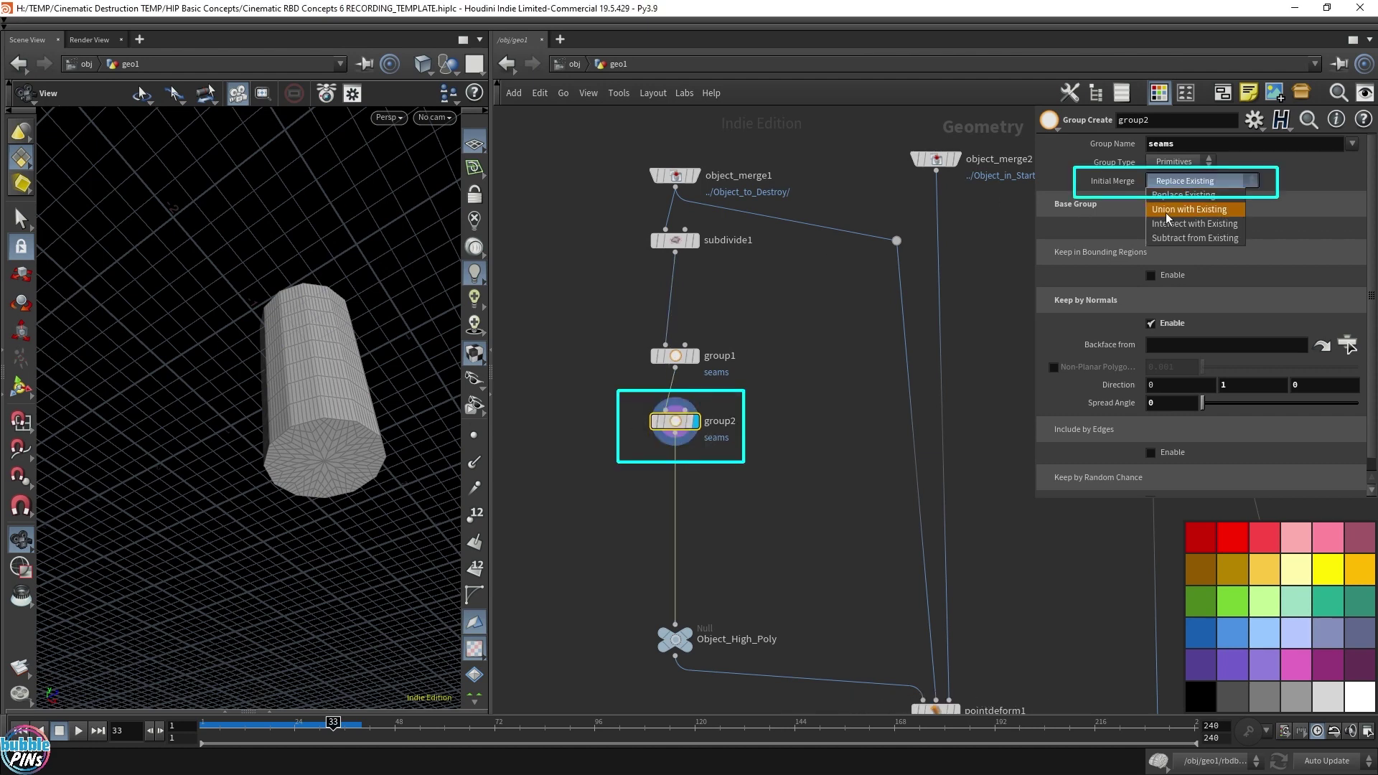
click(1208, 218)
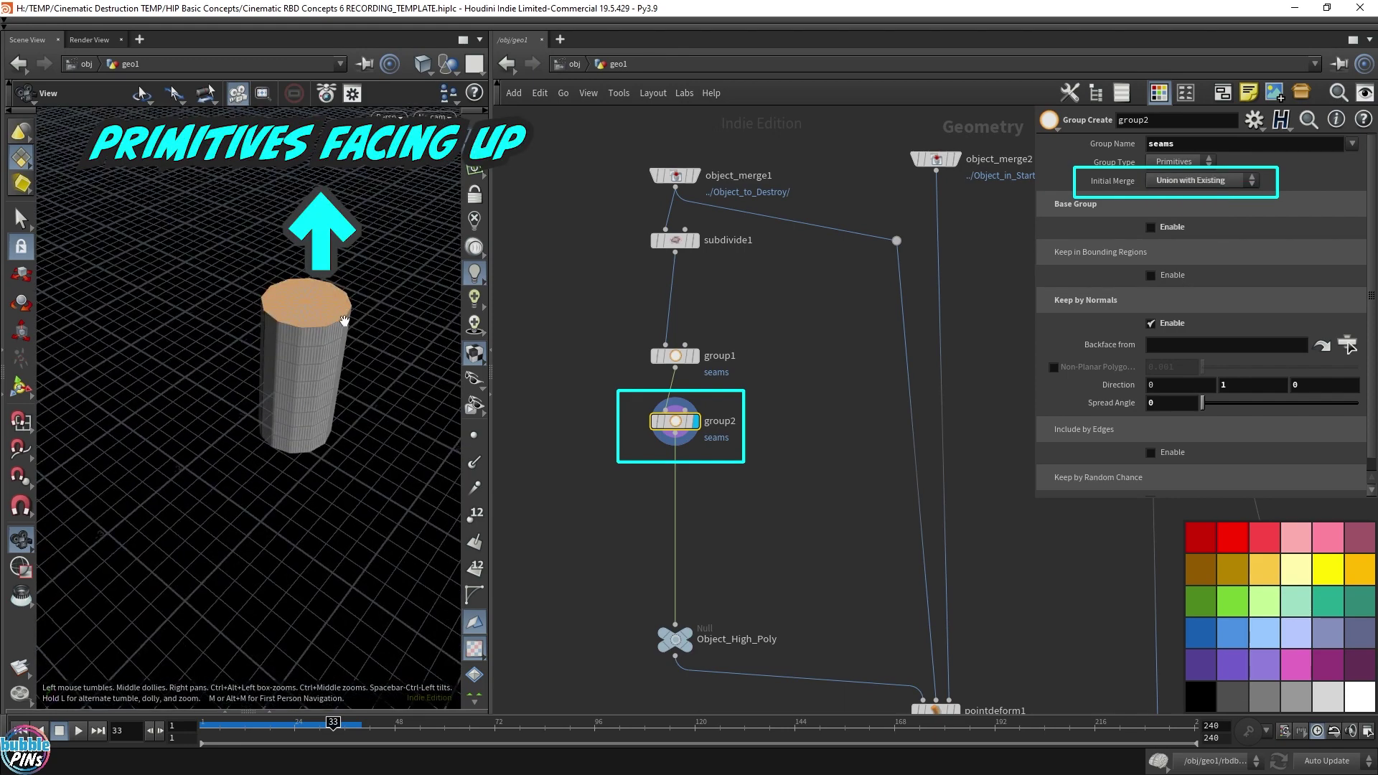
drag(340, 439, 358, 331)
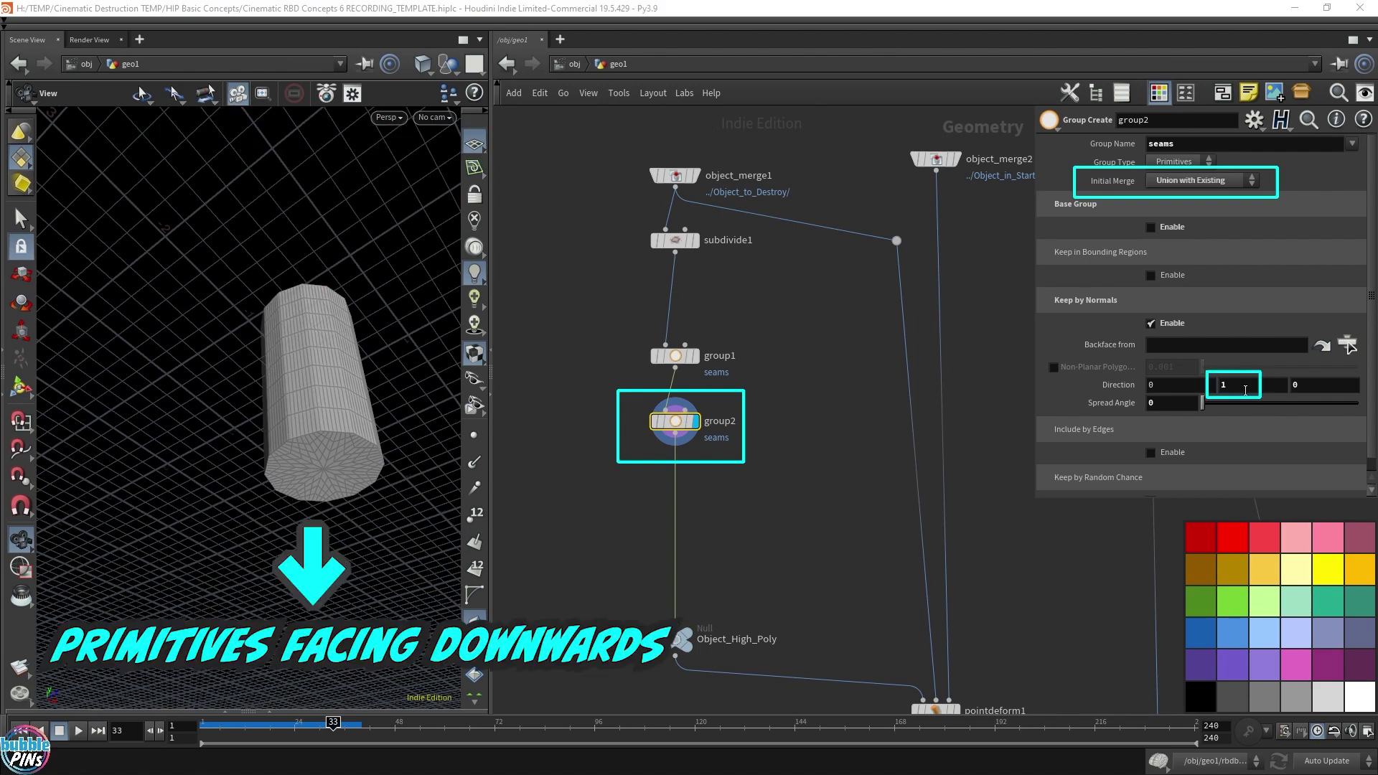
click(1223, 384)
text(-)
drag(380, 380, 363, 333)
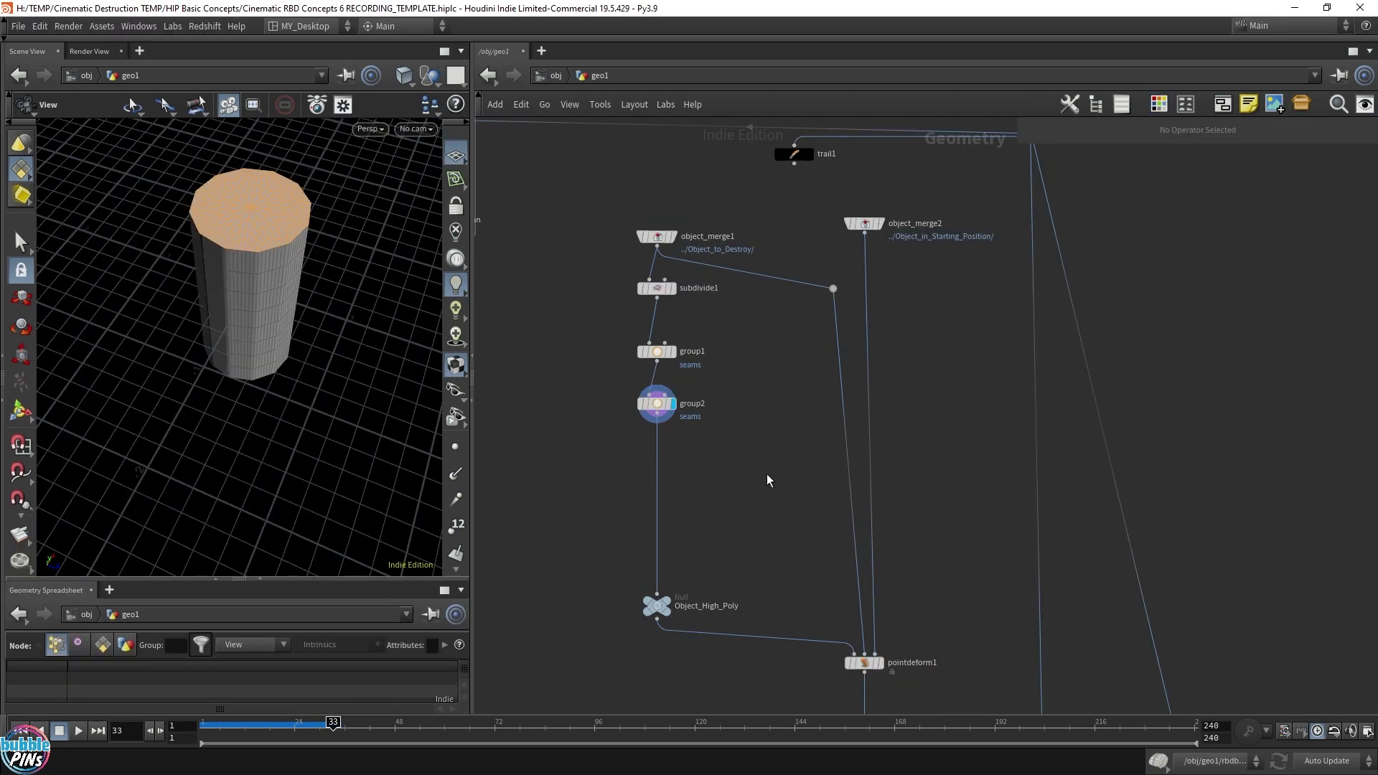
Step: Add a Split node in the empty space beside the wire below group2
key(Tab)
text(spli)
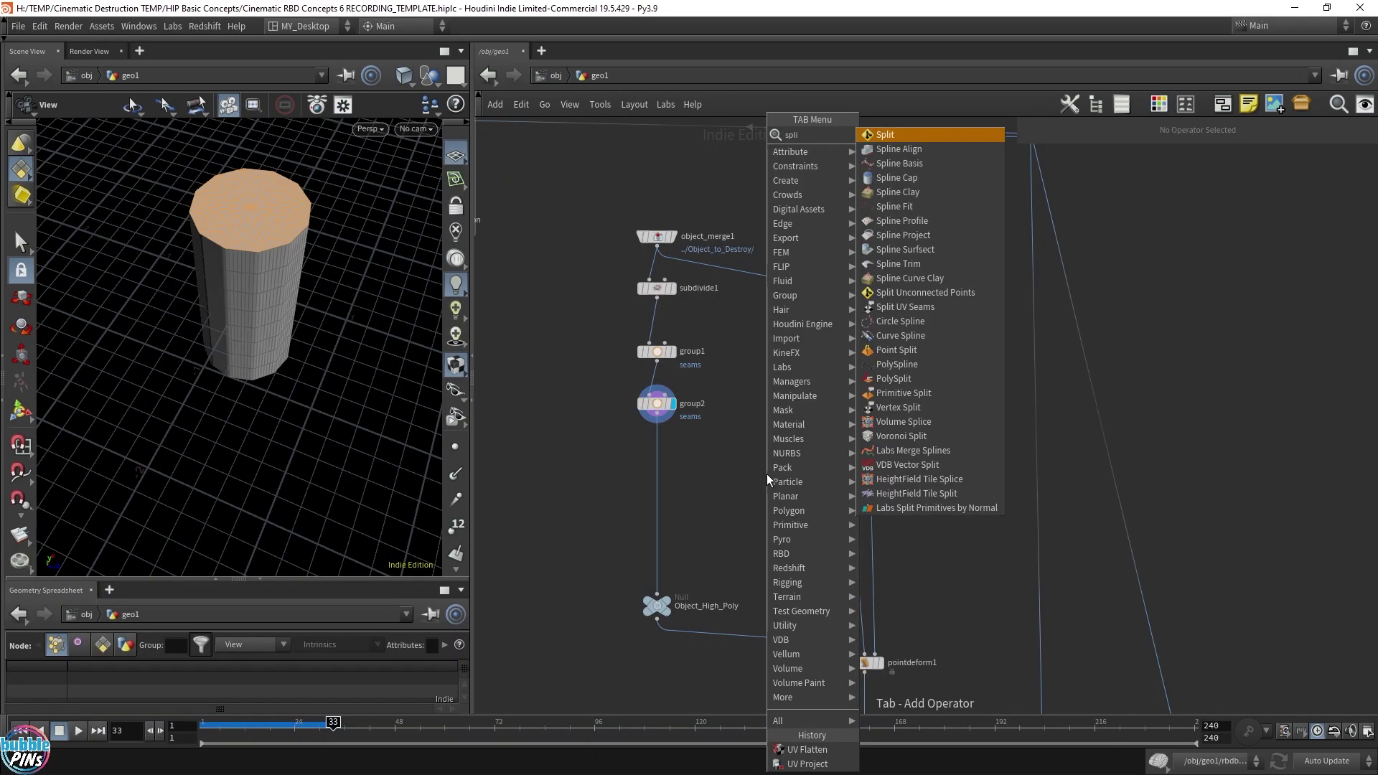
key(Return)
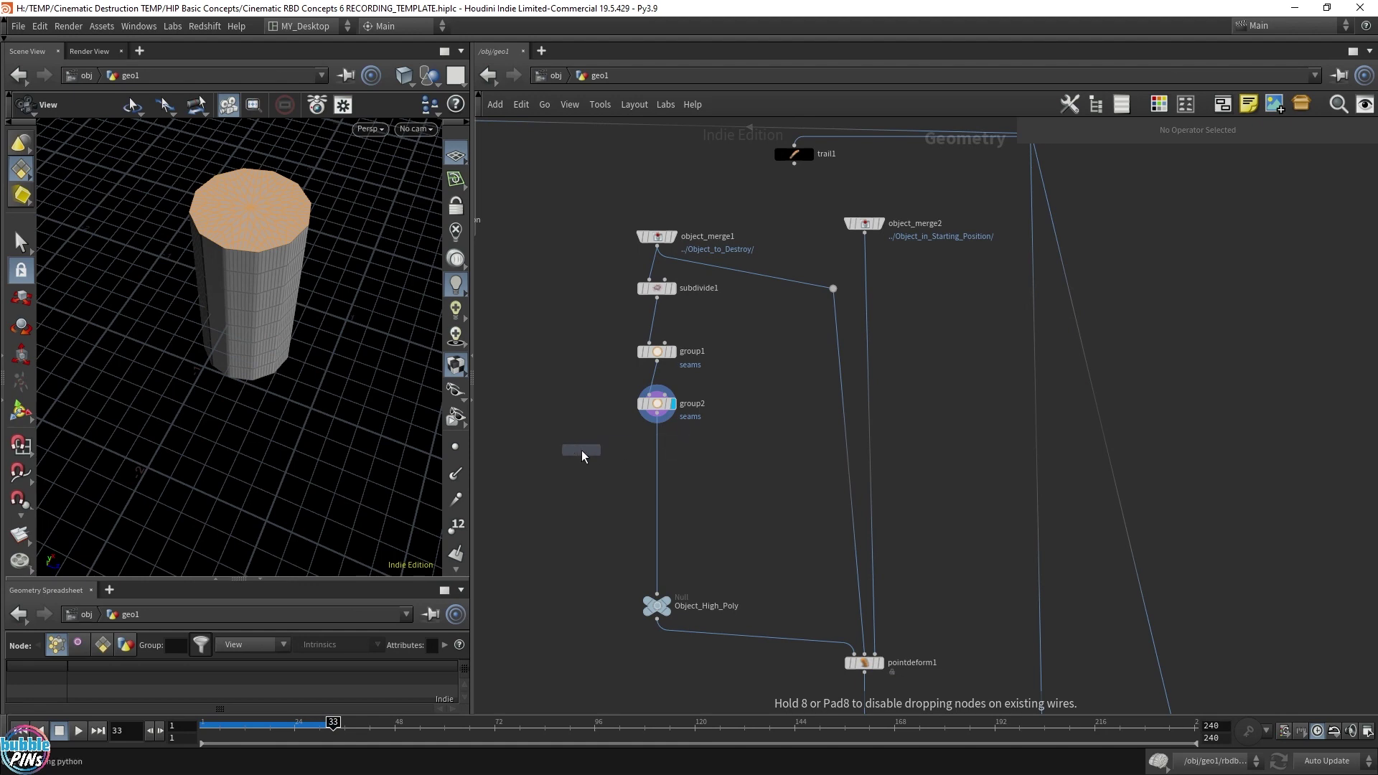
click(550, 503)
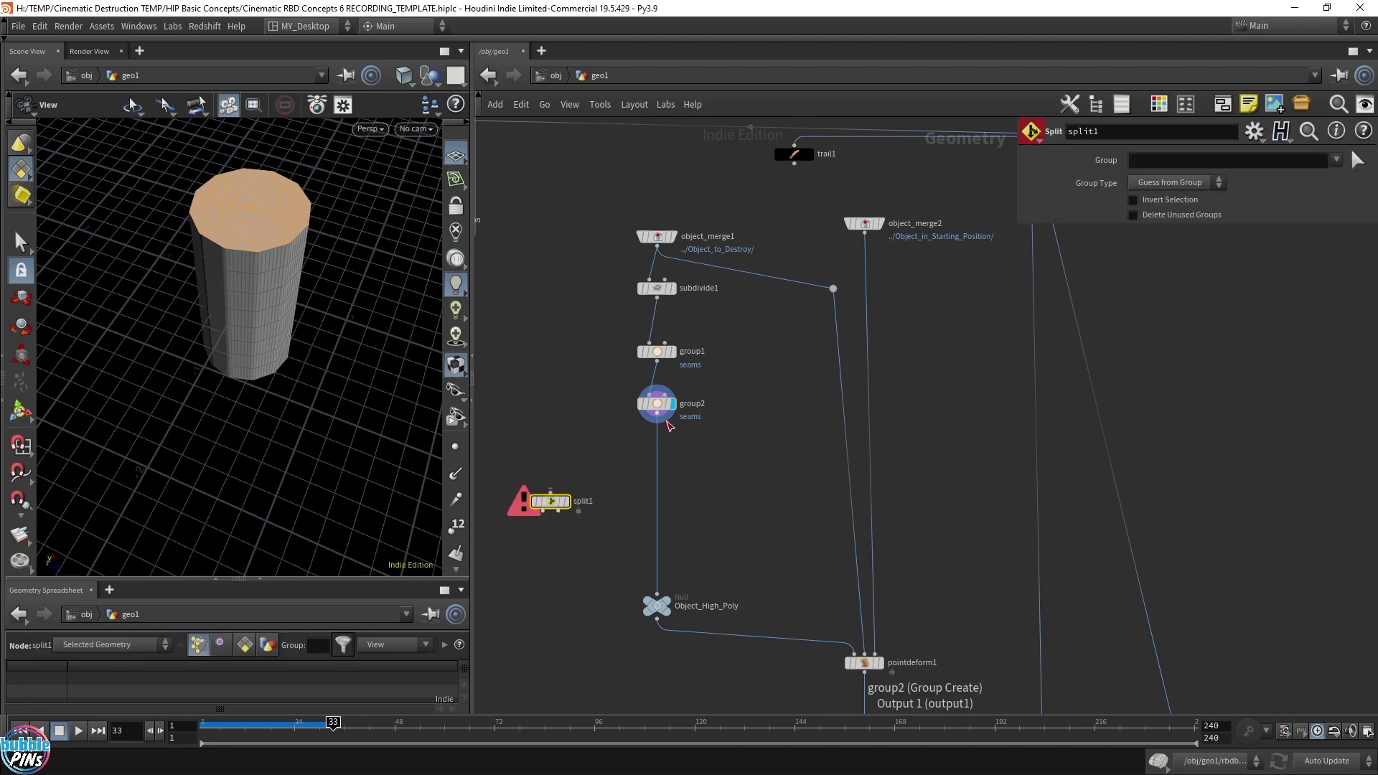
Step: Select group2 and examine the seams group on the cylinder's caps from several angles
drag(588, 416, 707, 392)
drag(309, 338, 302, 154)
drag(287, 445, 307, 304)
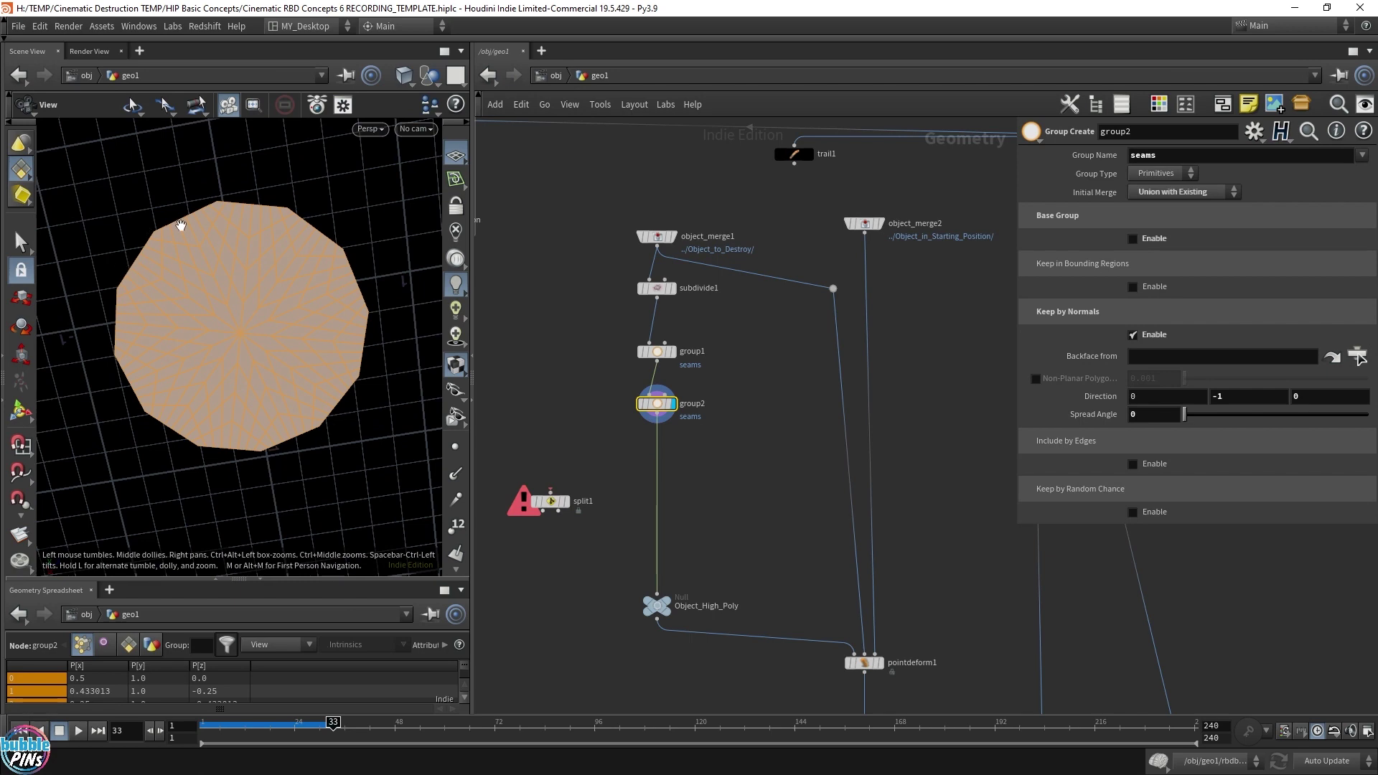
drag(178, 226, 277, 286)
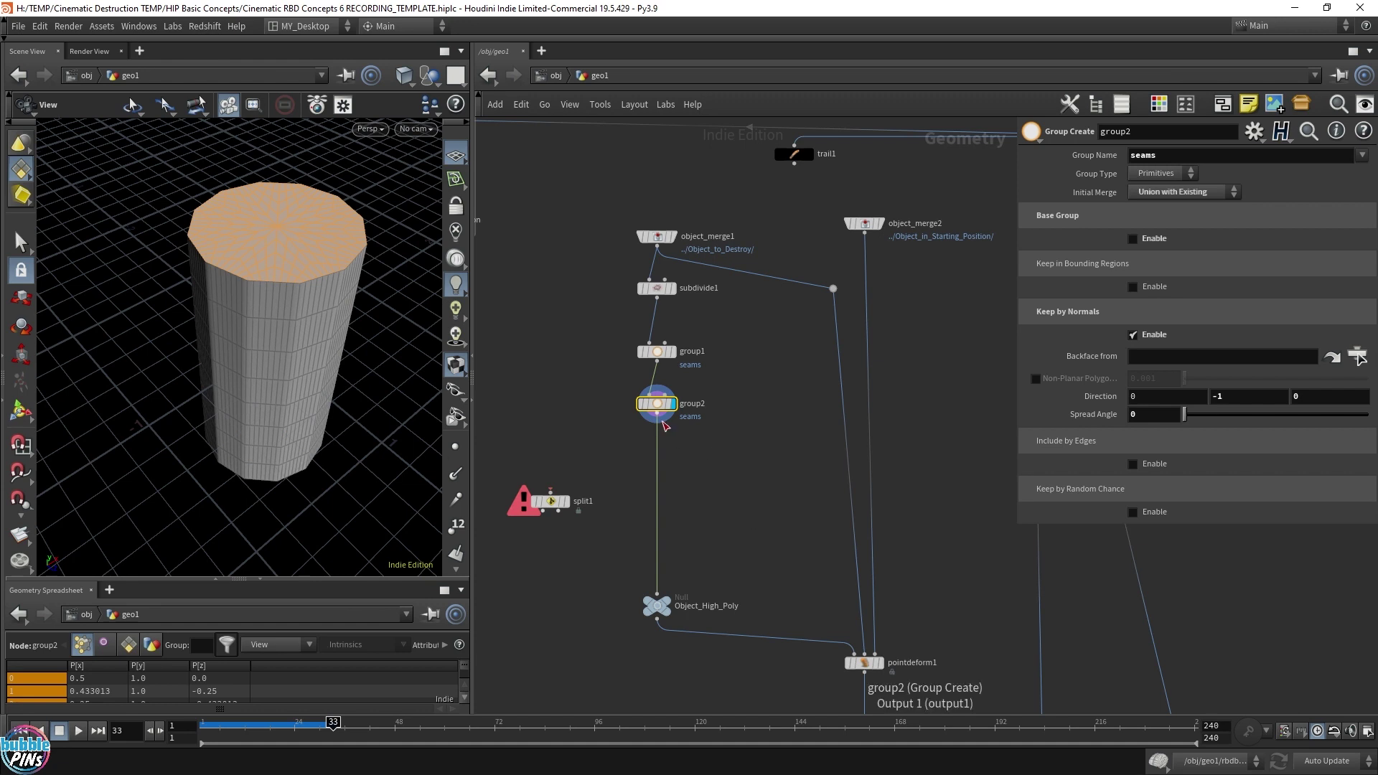
Step: Branch a Group Promote node off group2 and display its result
click(658, 419)
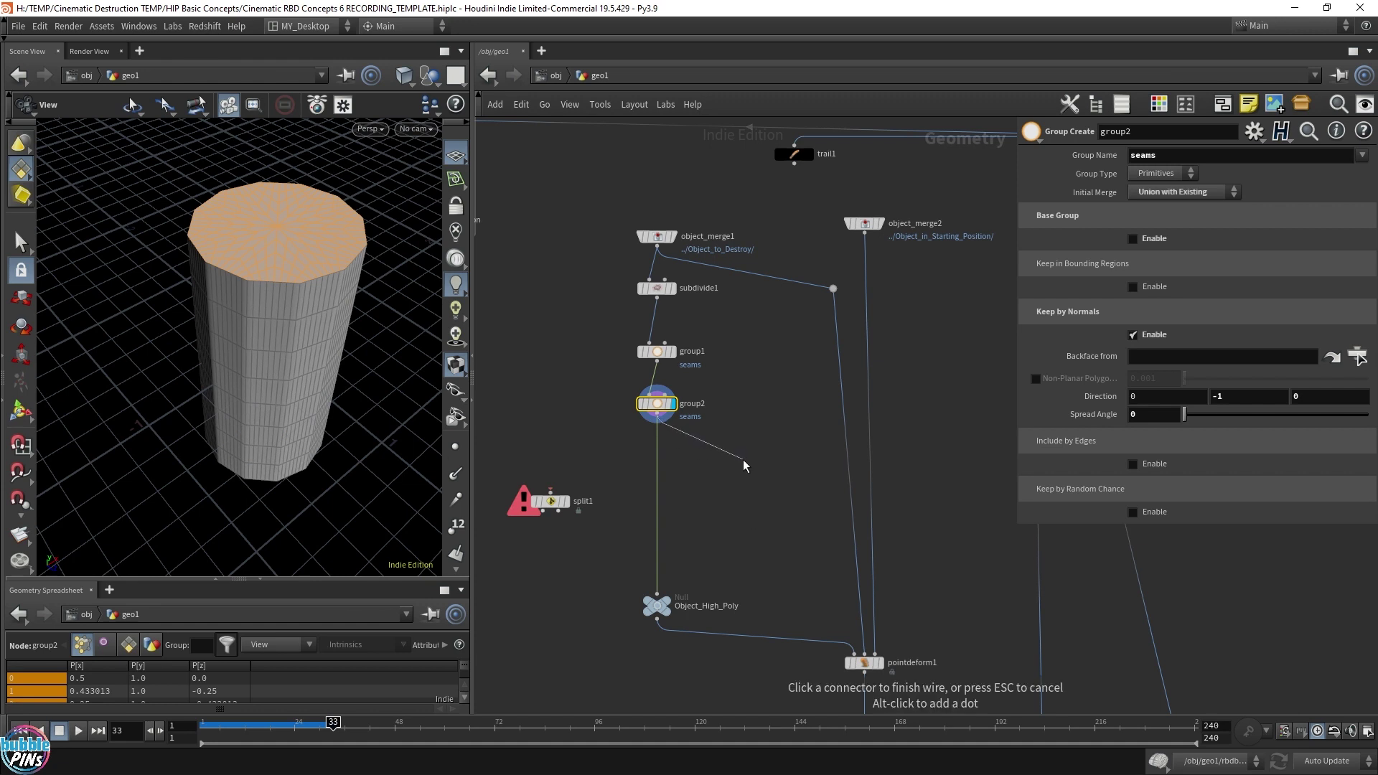
key(Tab)
text(group)
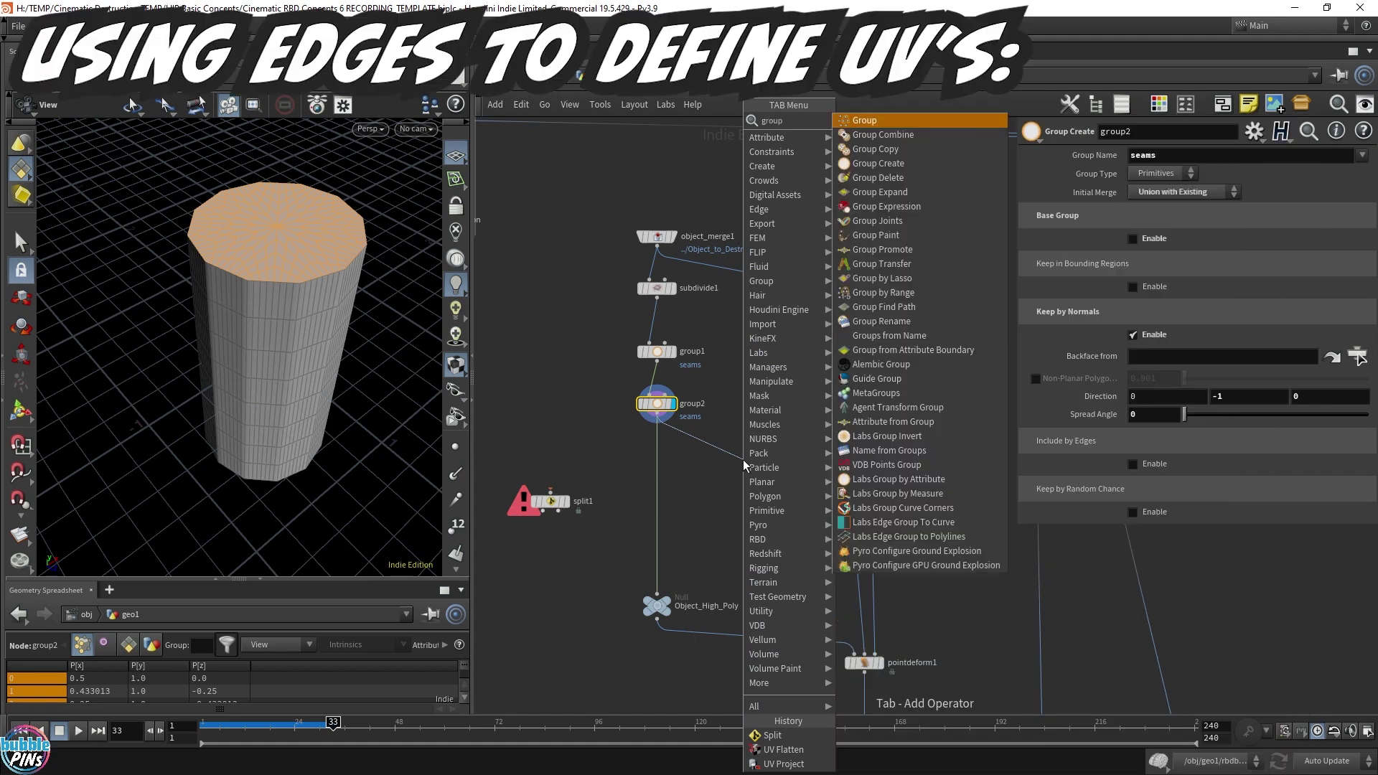
text( c)
key(BackSpace)
text(pr)
key(Return)
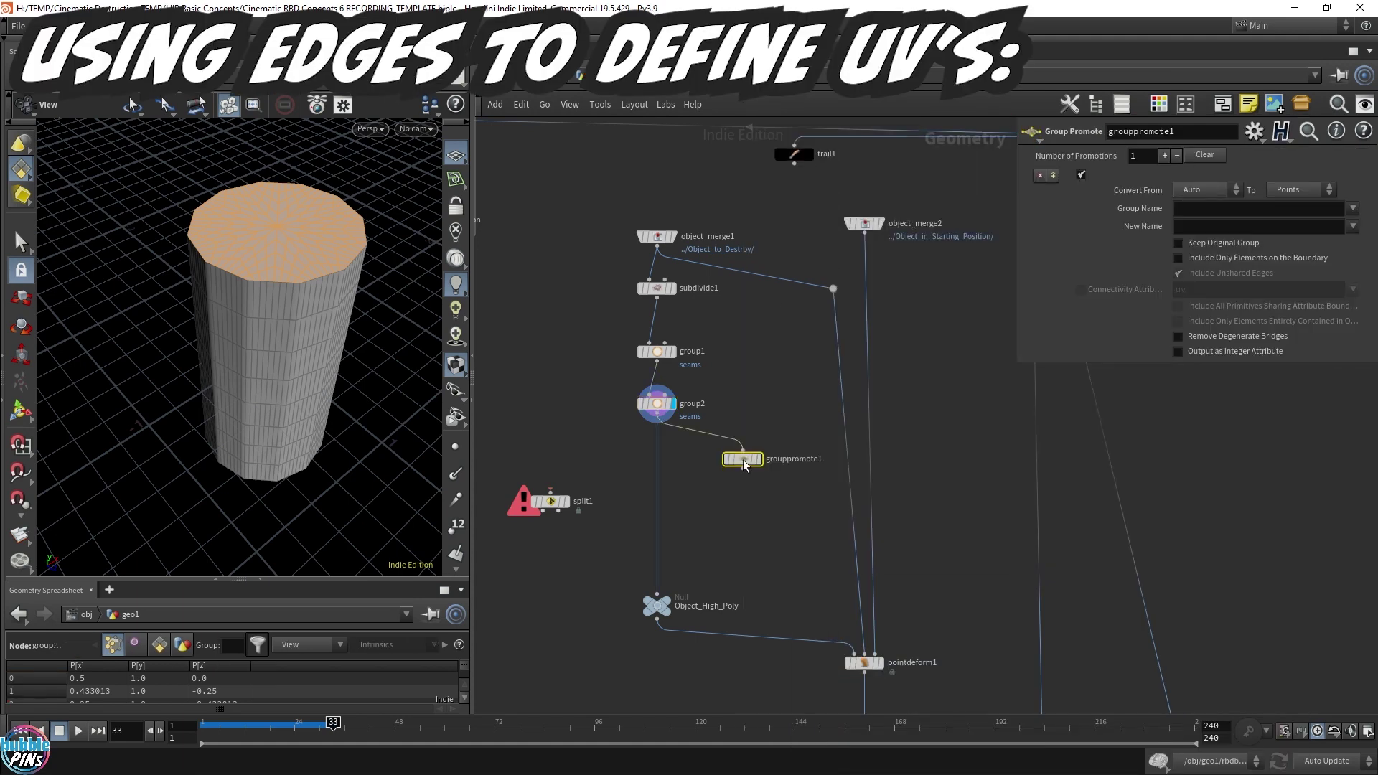
click(759, 463)
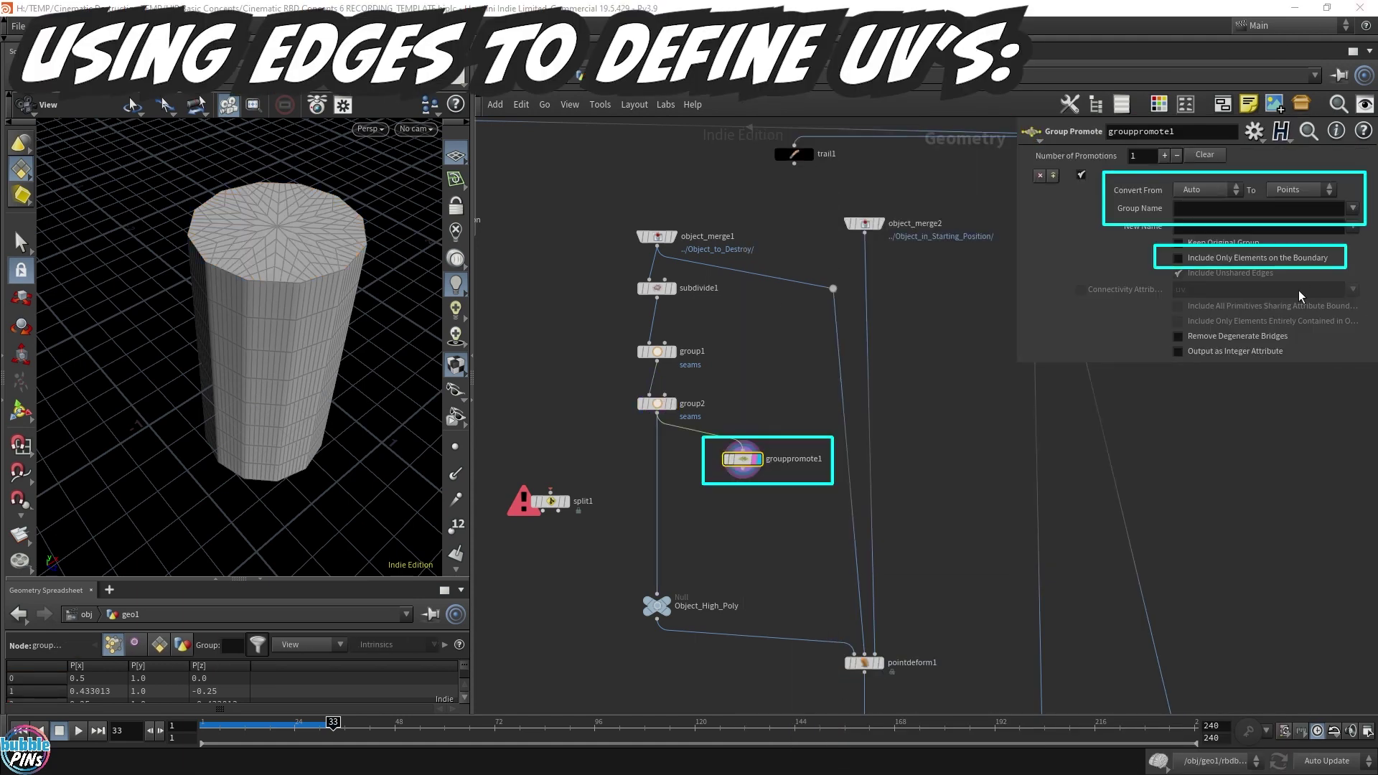
Step: Promote the seams group from primitives to edges in grouppromote1, including only elements on the boundary
click(1210, 190)
click(1204, 219)
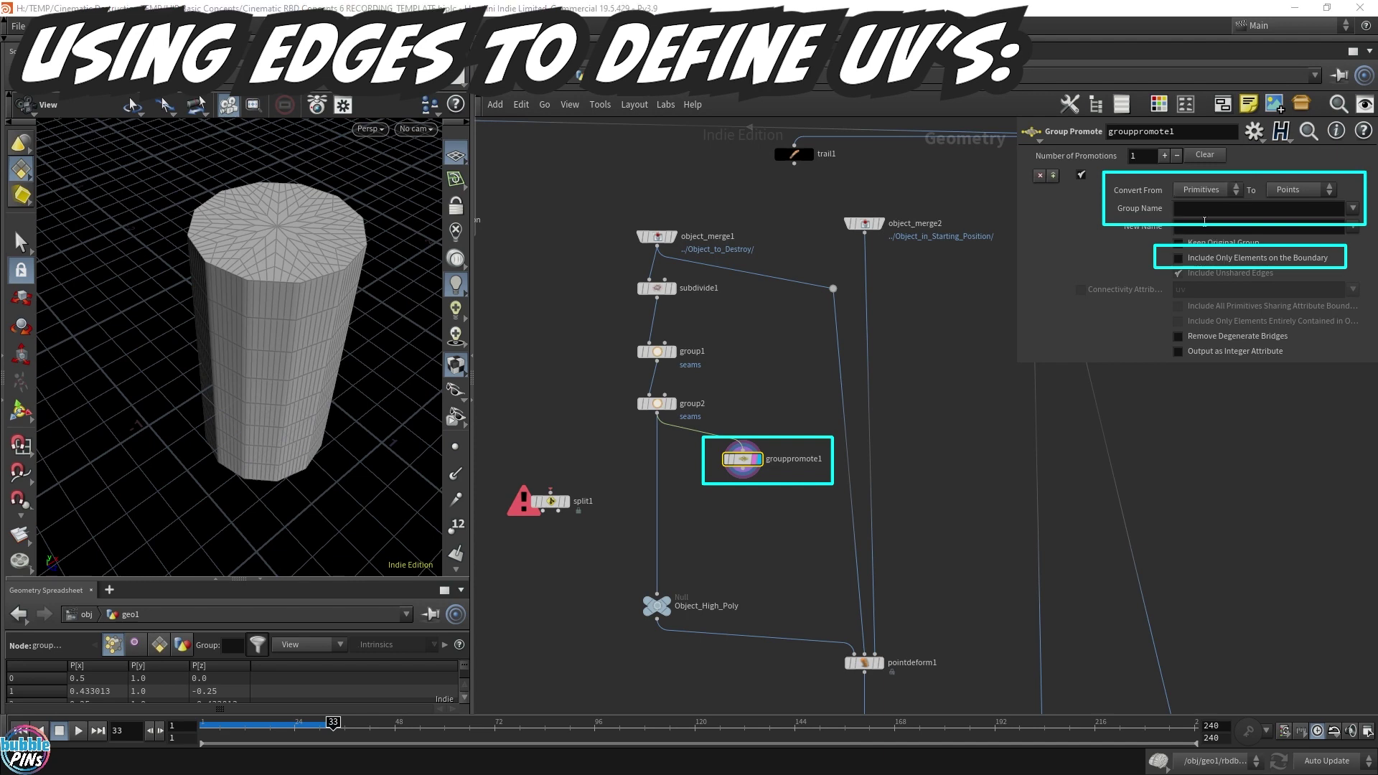
click(1301, 190)
click(1292, 236)
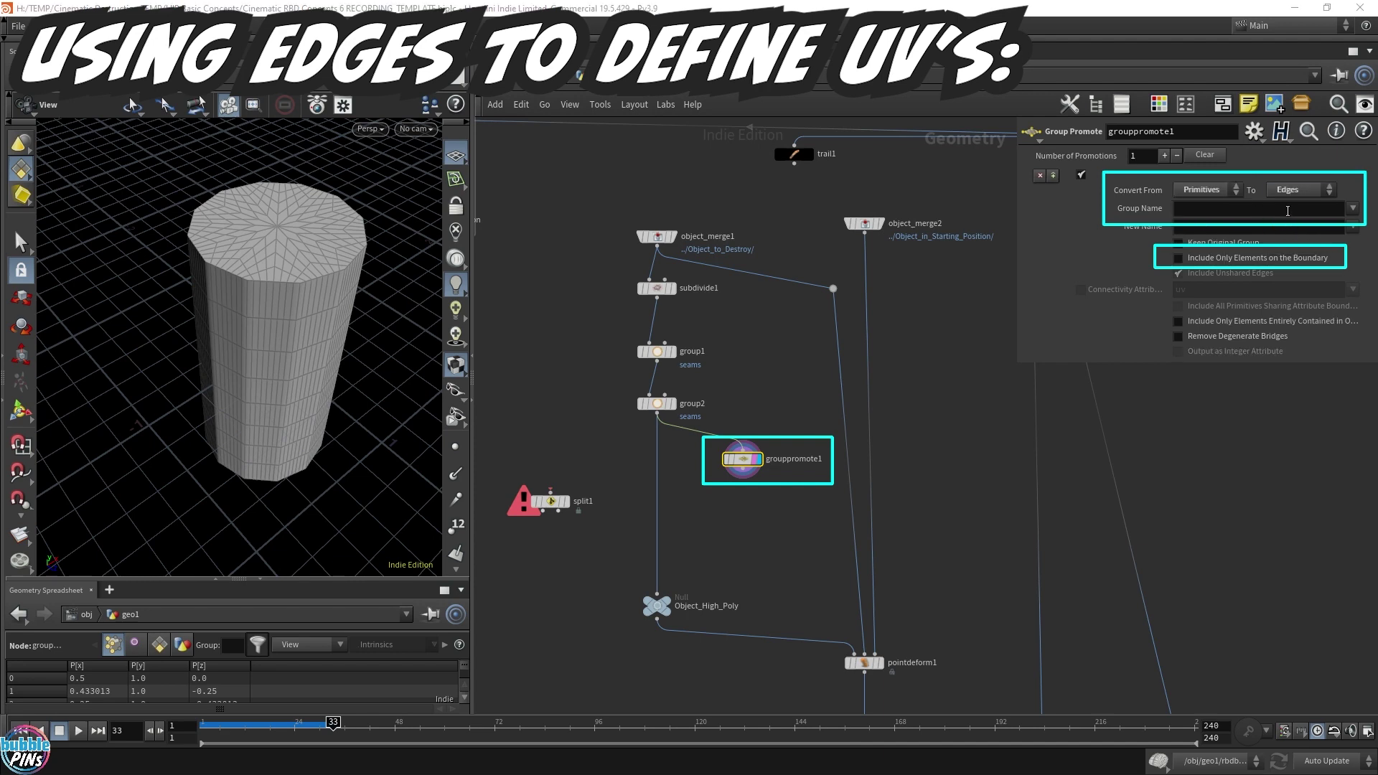
click(1354, 208)
click(1354, 233)
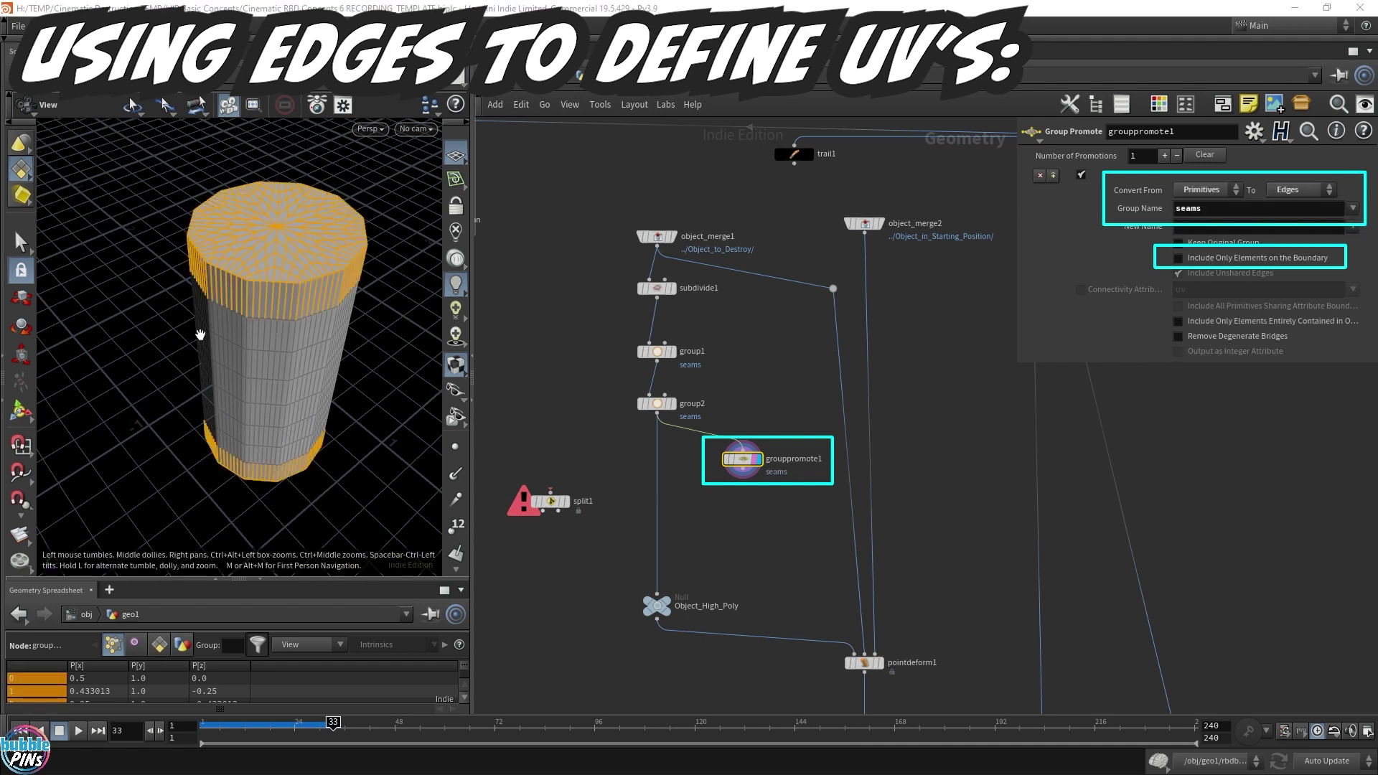
drag(203, 333, 336, 313)
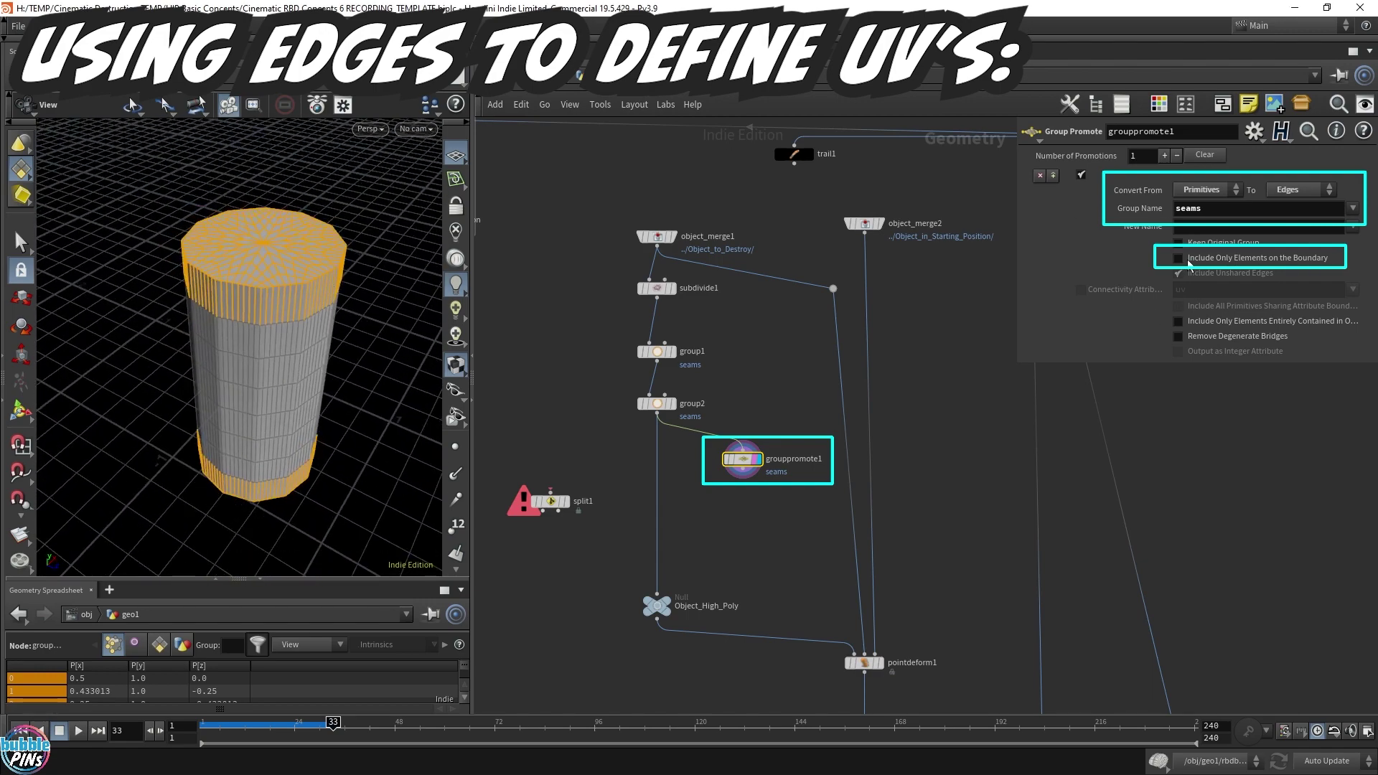
click(1296, 263)
drag(237, 258, 244, 209)
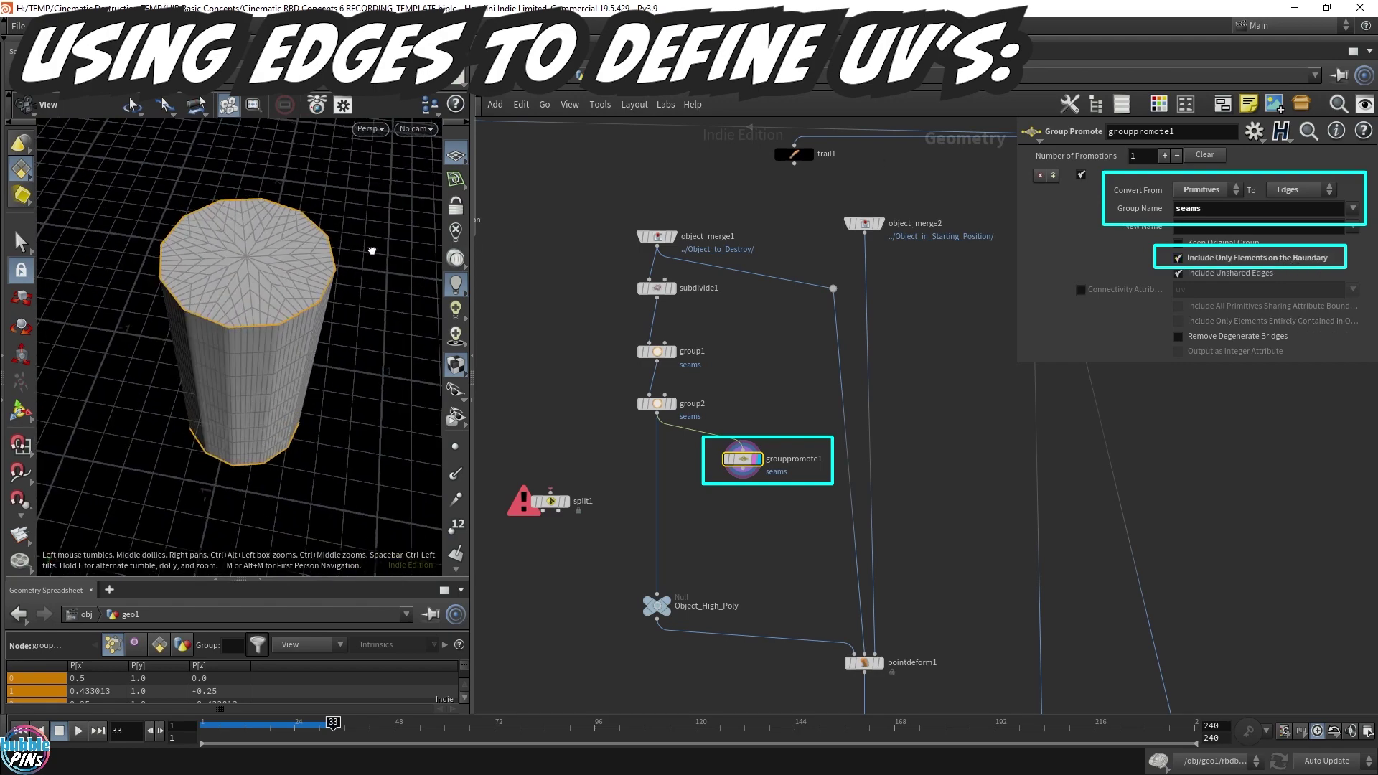
drag(285, 306, 337, 296)
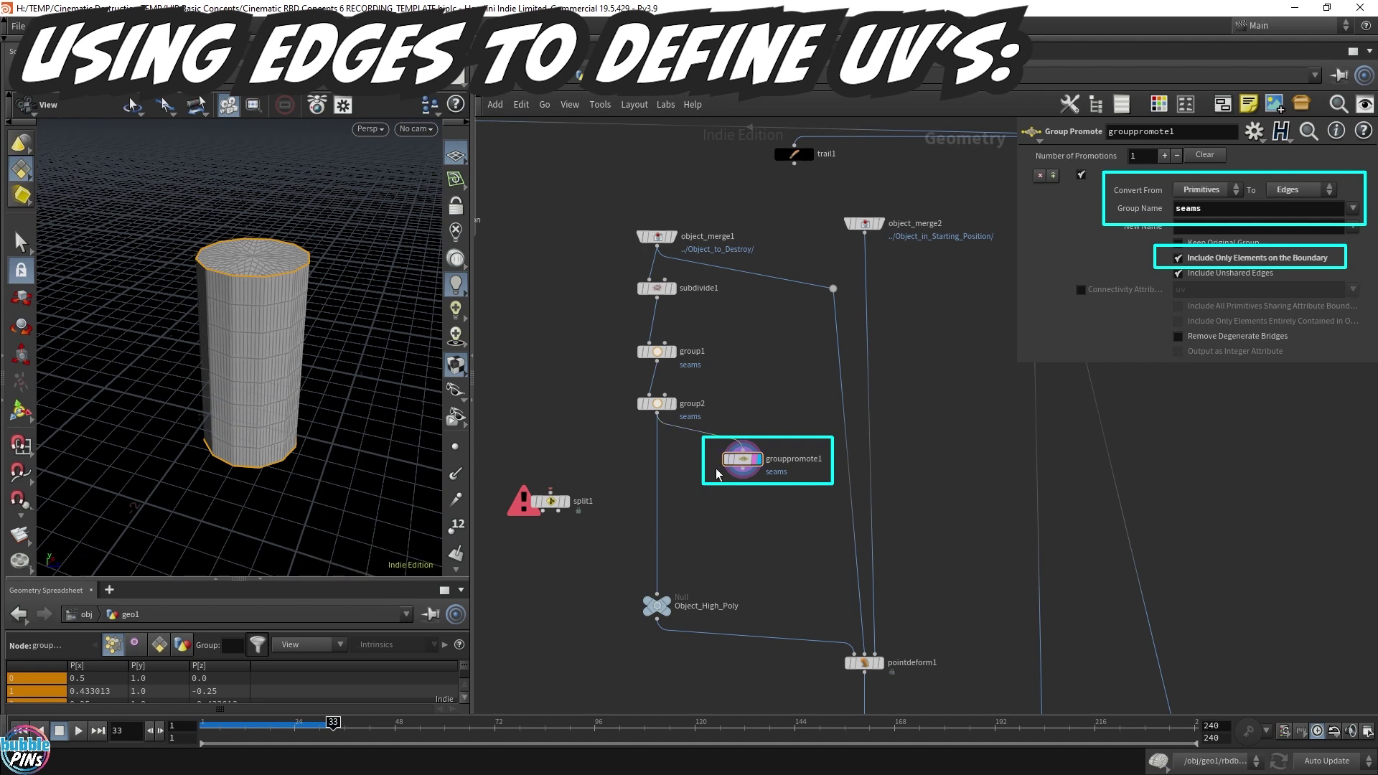
Step: Add a UV Flatten node below grouppromote1 and display its result
key(Tab)
text(uv l)
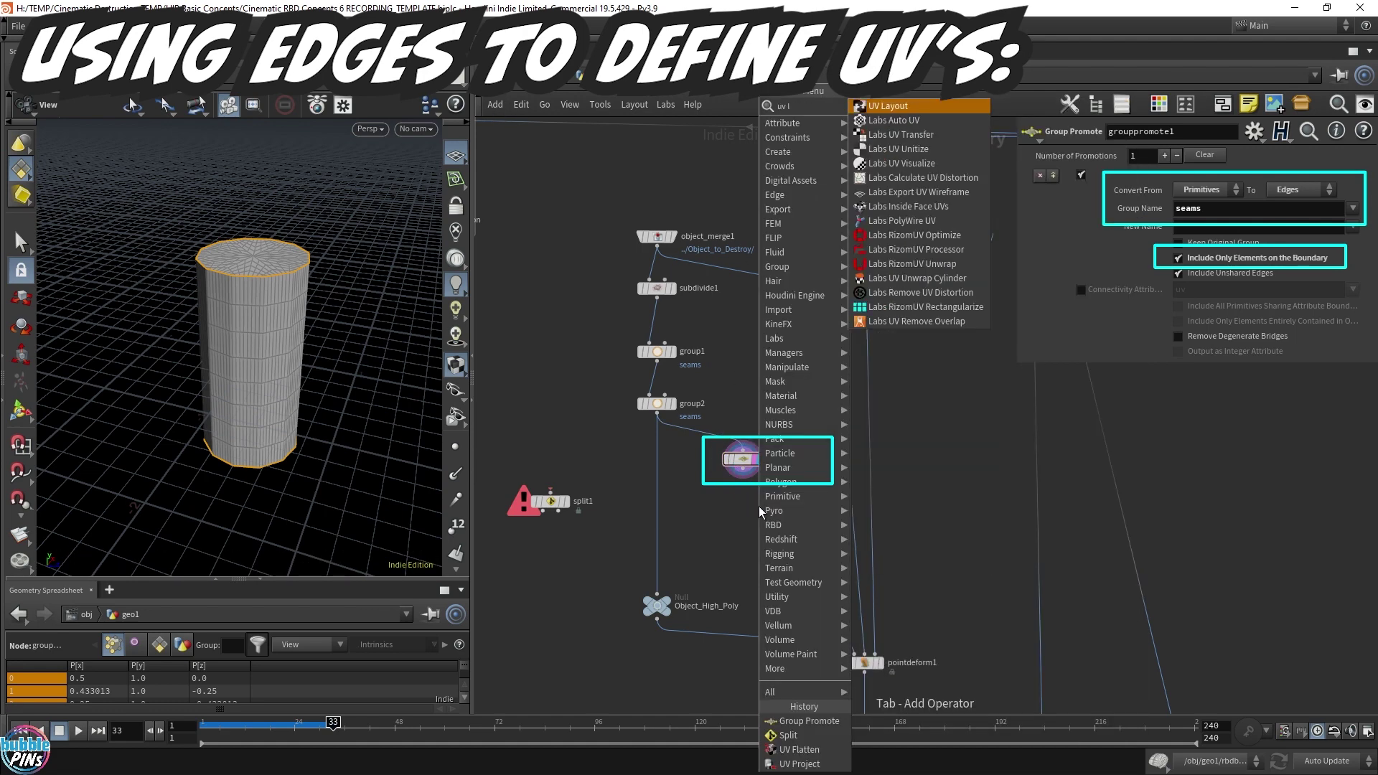
key(BackSpace)
text(f)
key(Return)
click(761, 501)
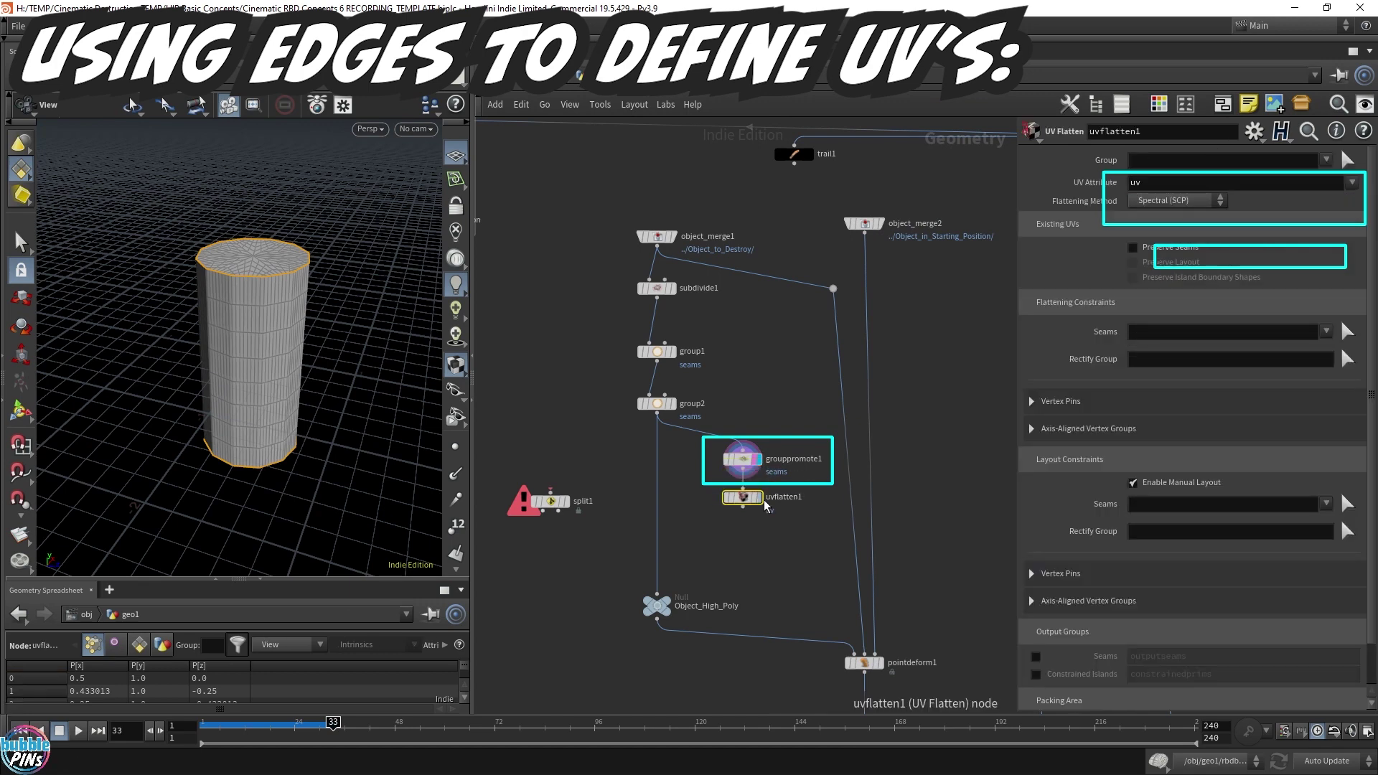
Step: Set uvflatten1's flattening constraint seams to the seams group and inspect the resulting UVs on the cylinder and in UV space
click(1326, 332)
click(1213, 361)
drag(271, 267, 279, 233)
scroll(271, 356, up, 5)
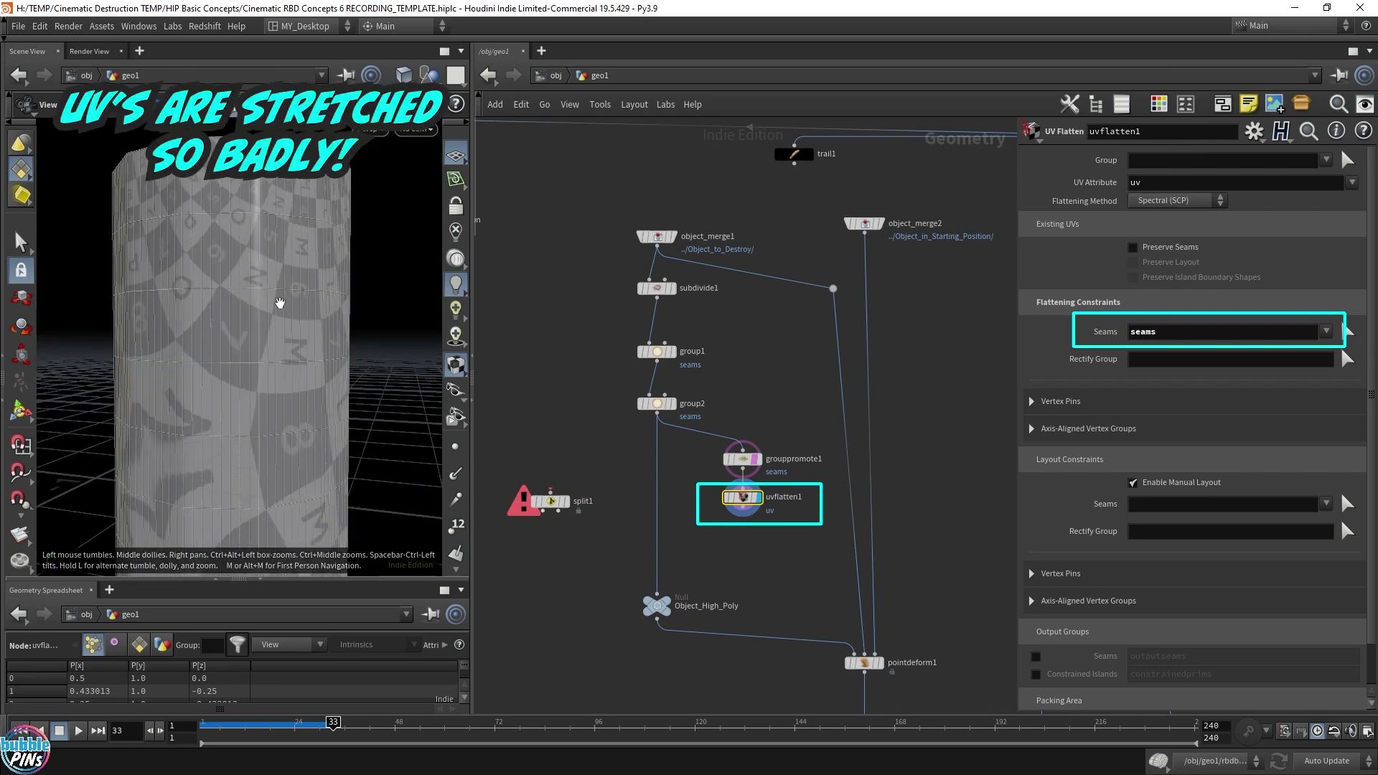
scroll(237, 384, down, 5)
key(space+5)
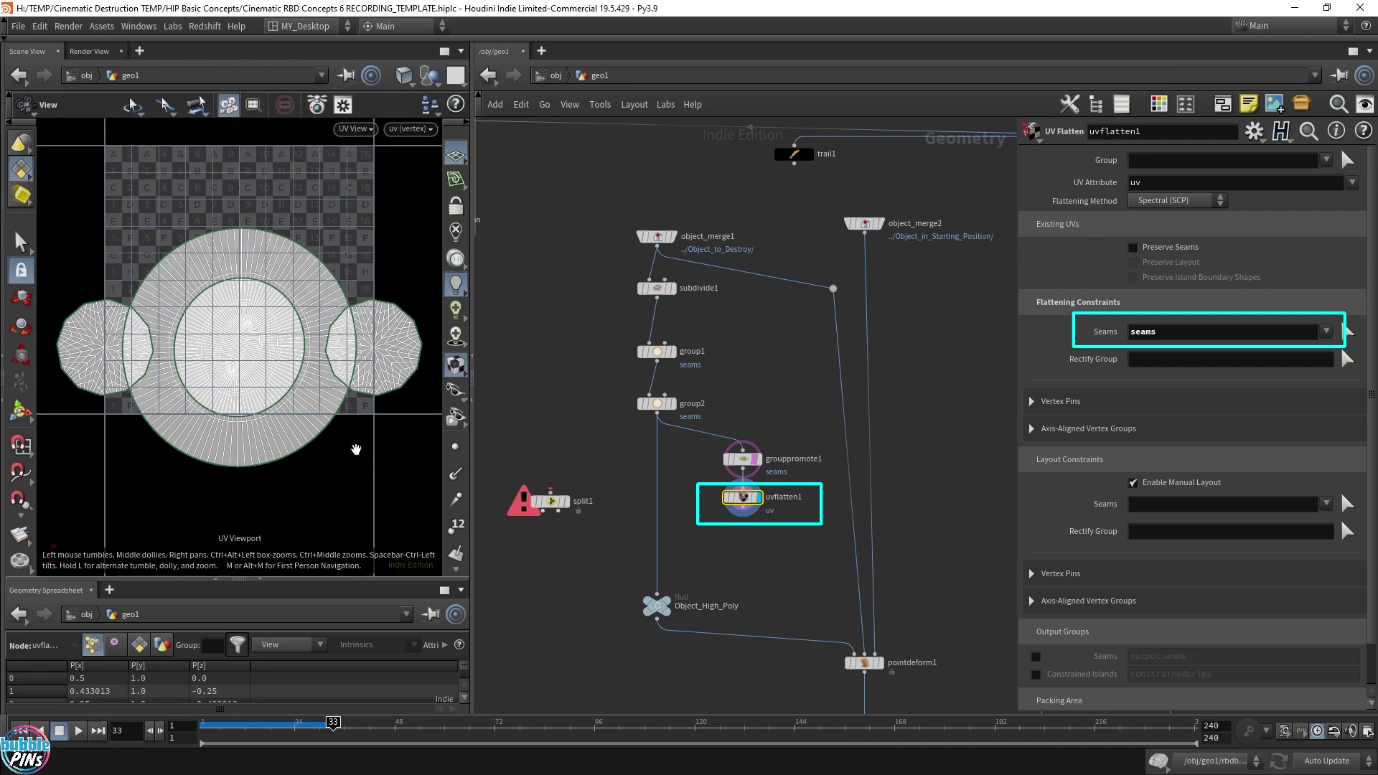
Step: Switch uvflatten1's flattening method to Angle-Based (ABF) and check the UV layout
key(space+1)
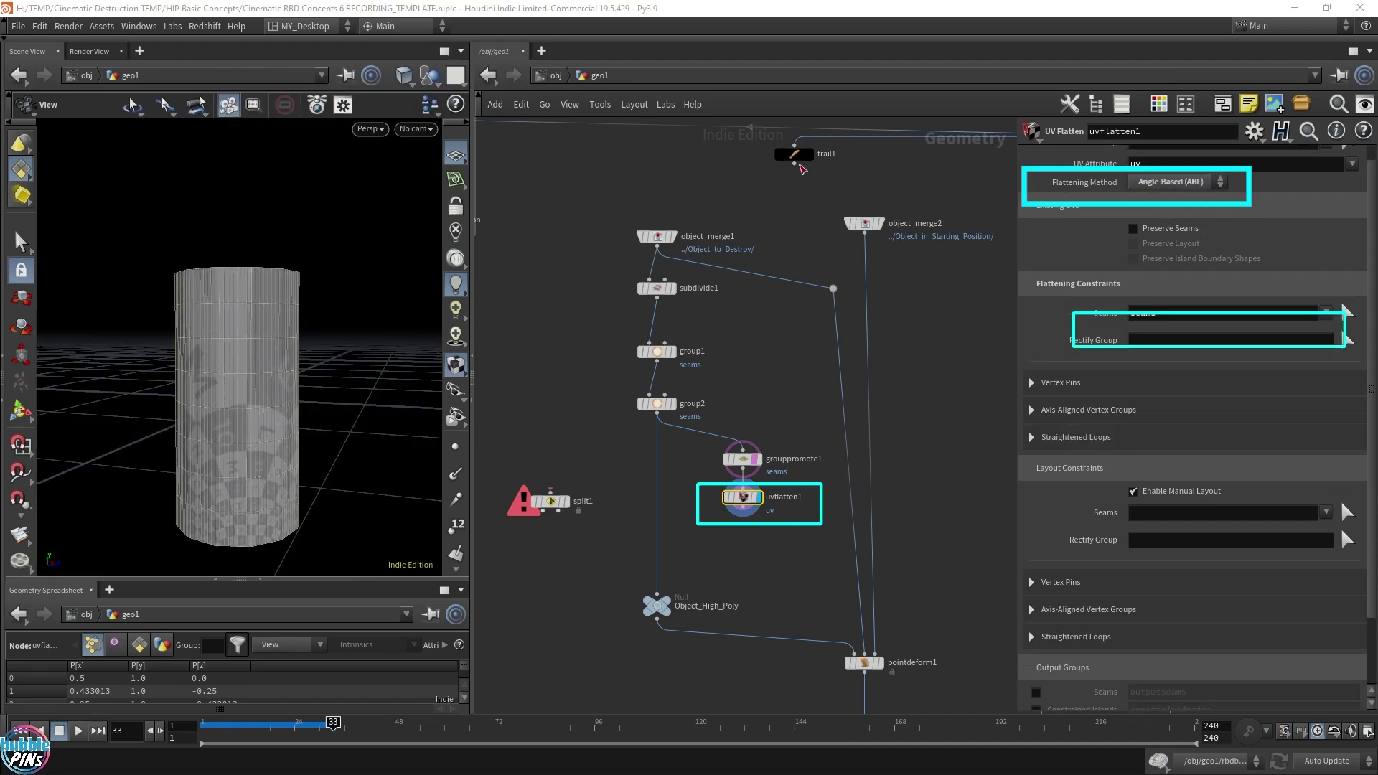
key(space+5)
key(space+1)
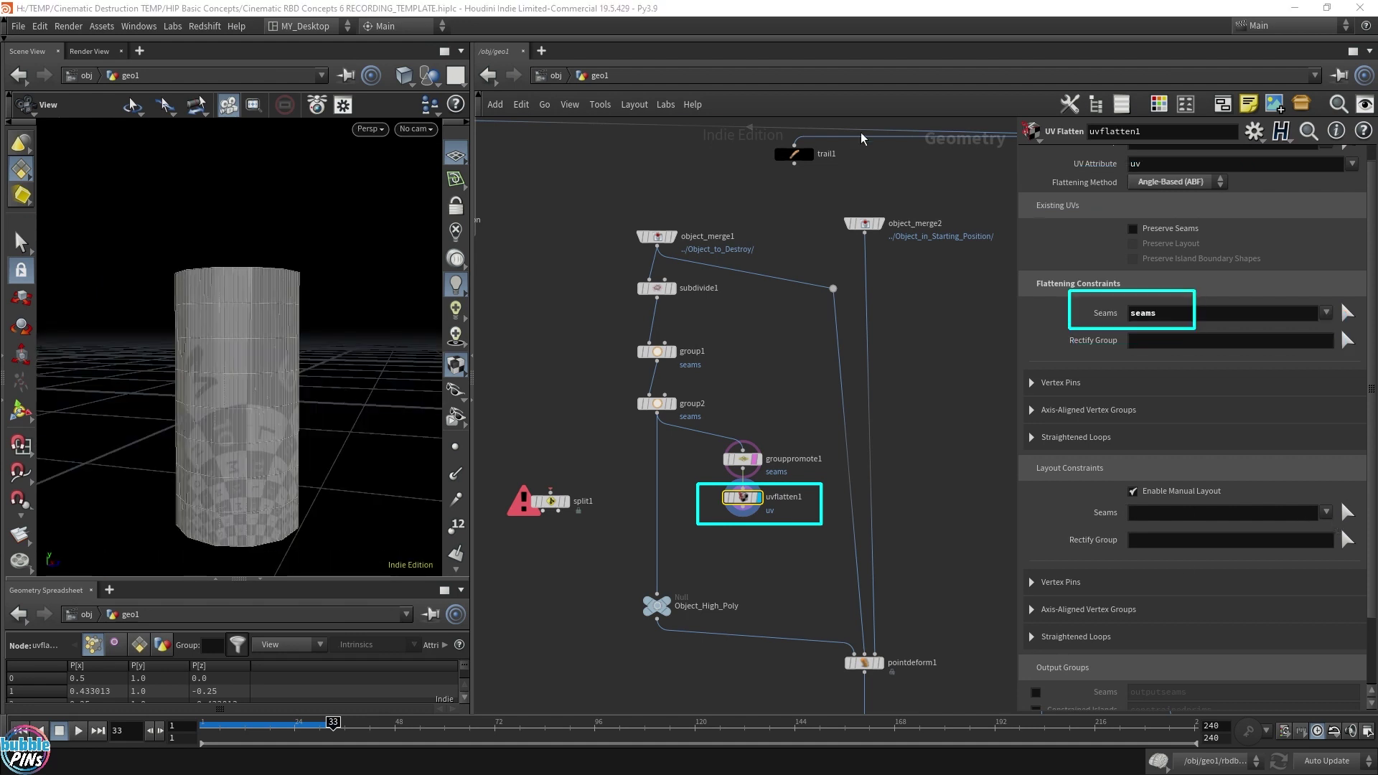
Step: Set uvflatten1's layout constraint seams to the seams group and check the packed UV islands
click(1326, 512)
click(1280, 542)
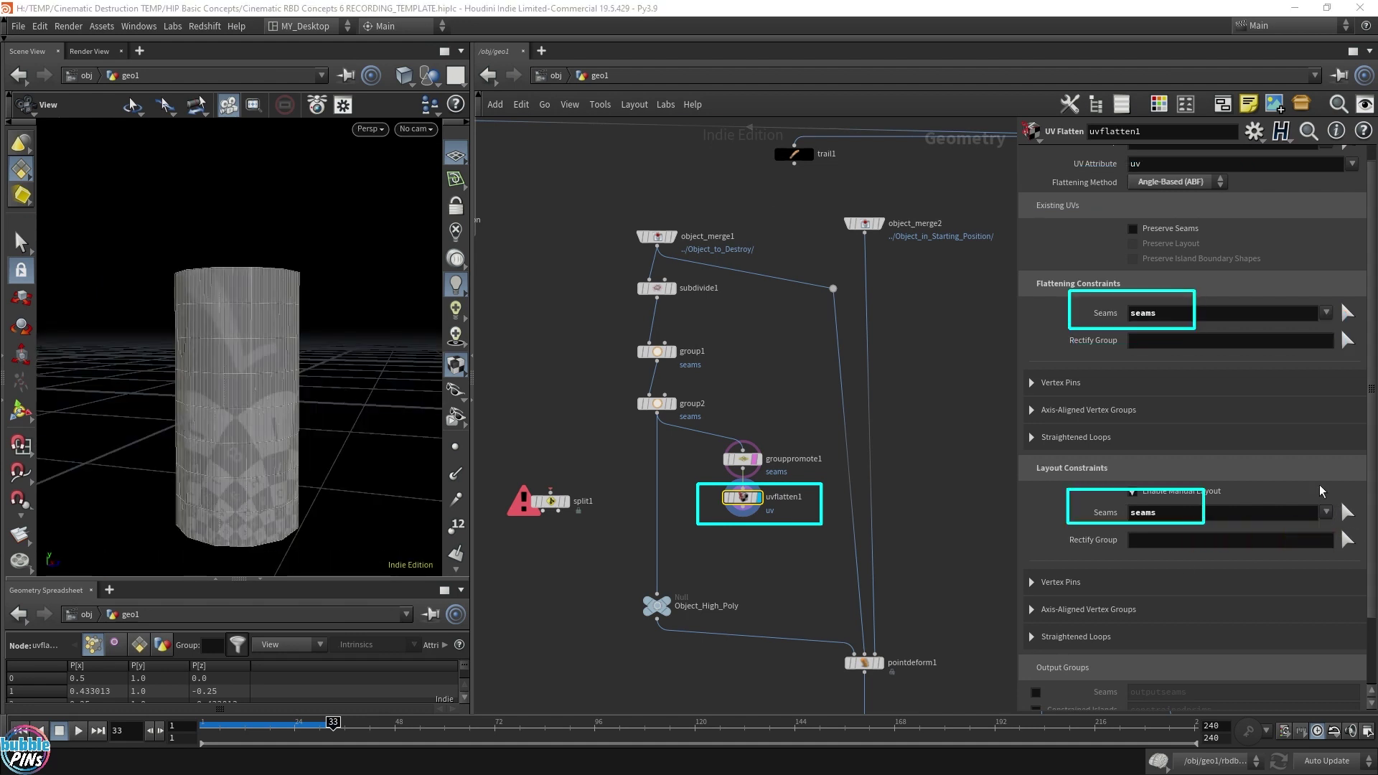
key(space+5)
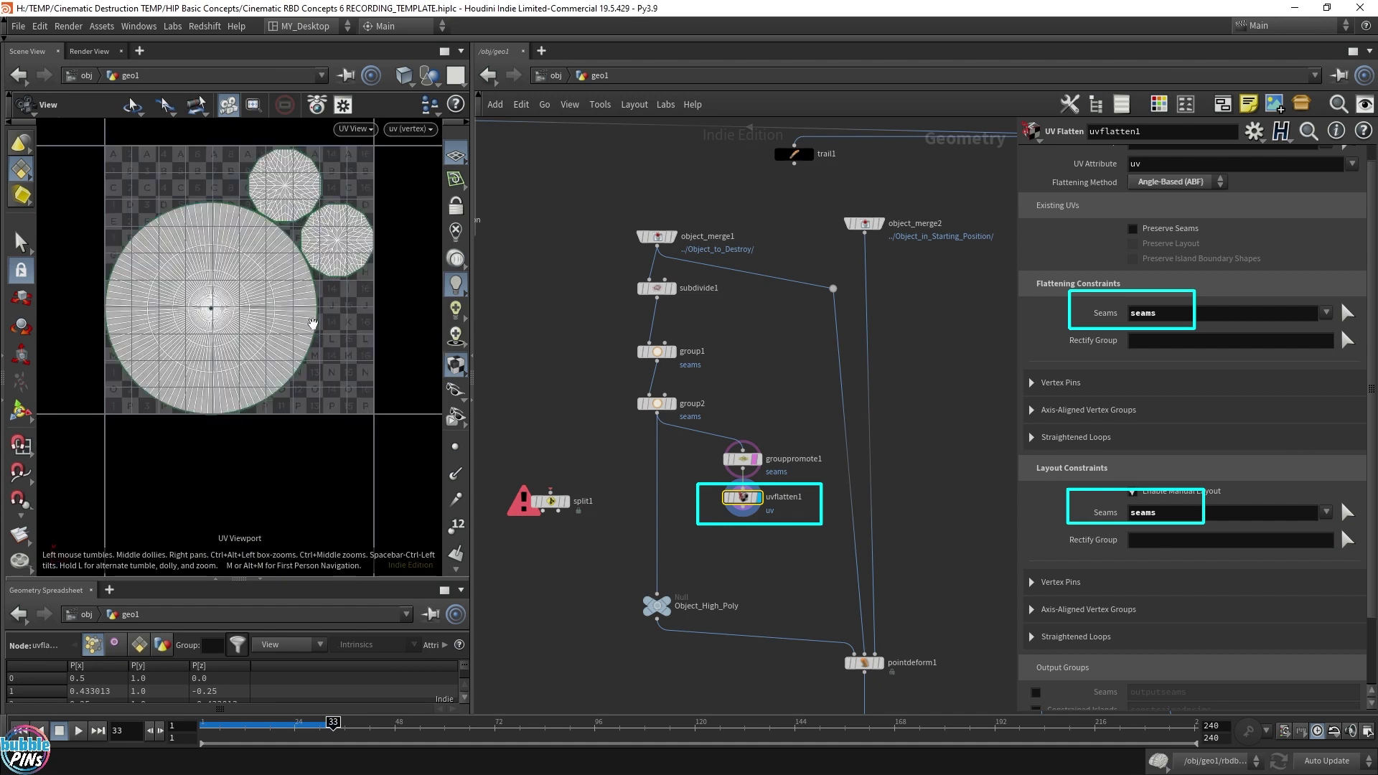
key(space+1)
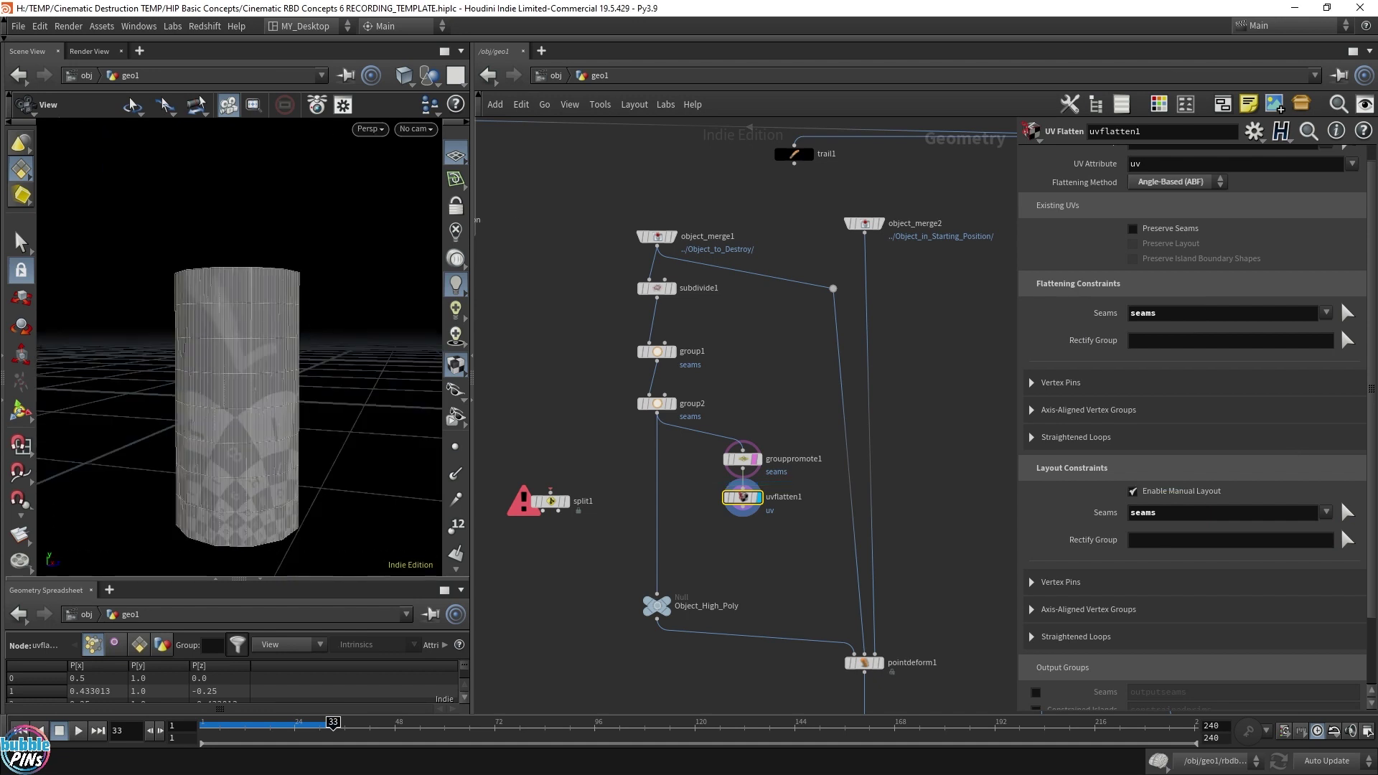
Step: Delete the Group Promote and UV Flatten nodes branching off group2
drag(262, 422, 264, 280)
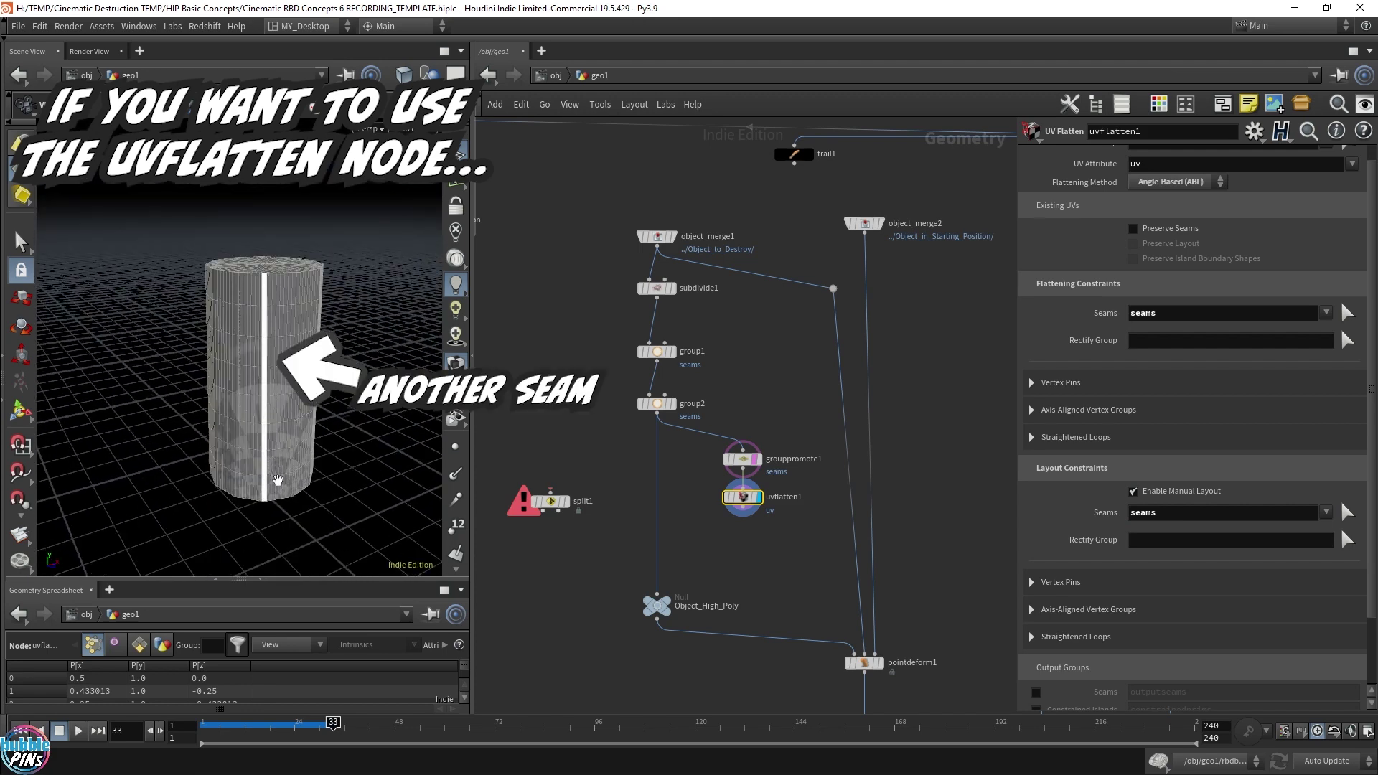
drag(717, 538, 811, 434)
key(Delete)
Step: Insert split1 between group2 and Object_High_Poly, display it, and set its group to seams
drag(549, 505, 656, 463)
click(672, 455)
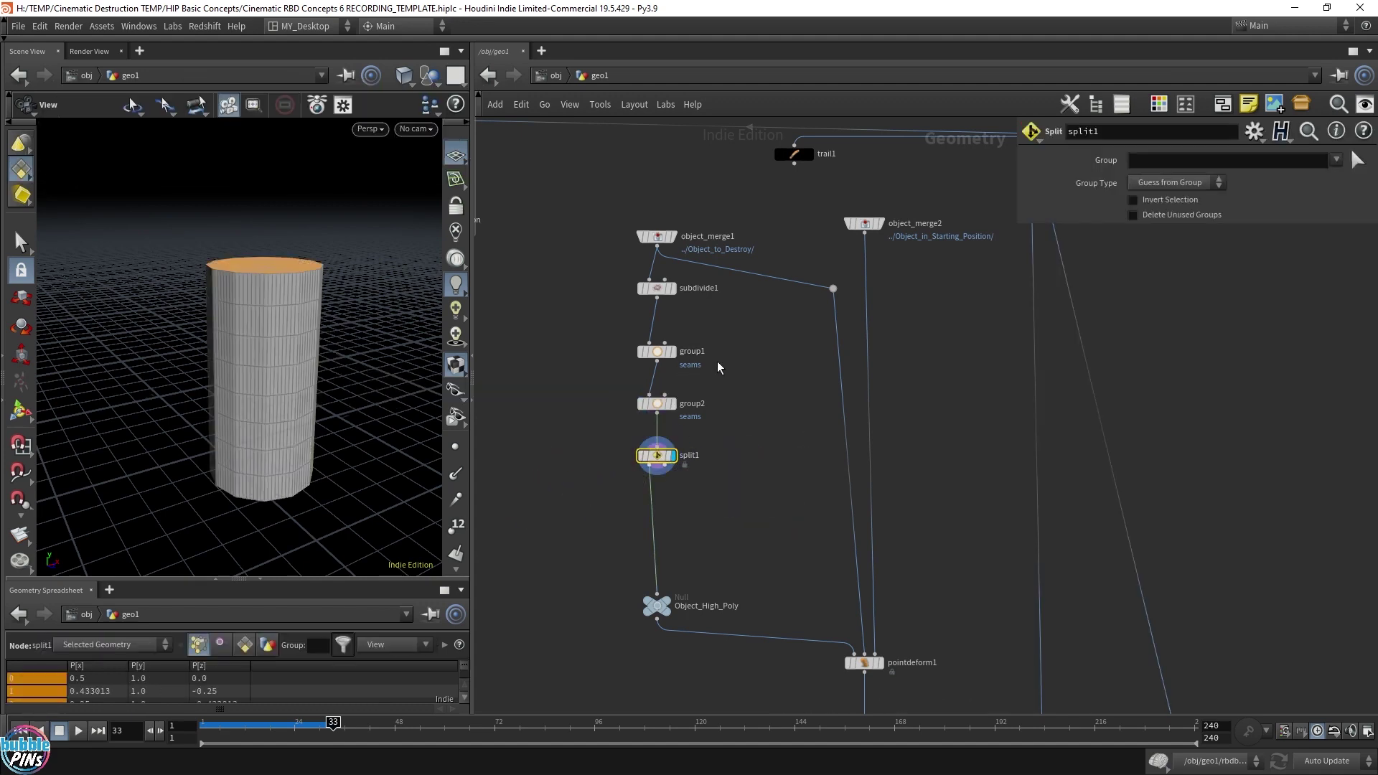
drag(410, 285, 320, 202)
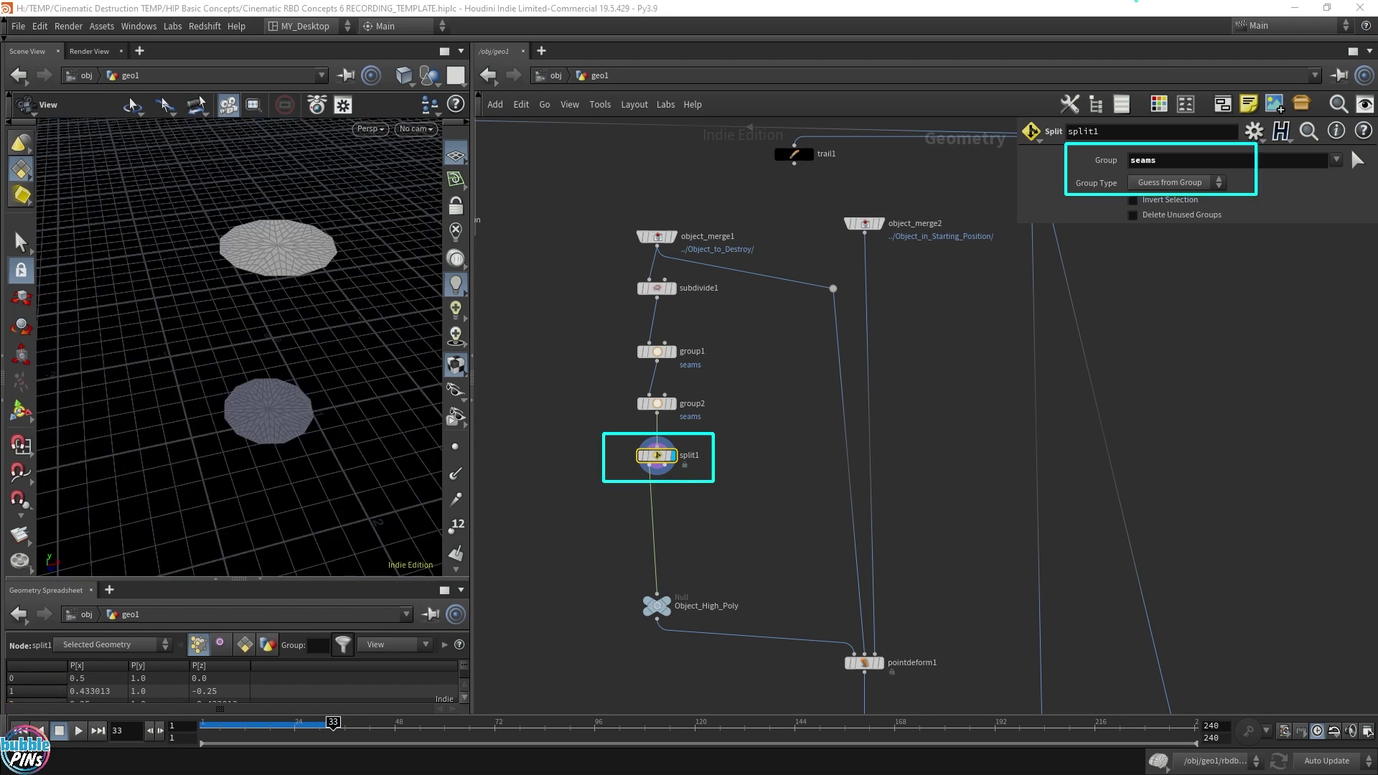
Step: Toggle Invert Selection on split1 to compare the caps with the side wall, leaving the option off
click(1147, 204)
click(1147, 203)
click(1149, 204)
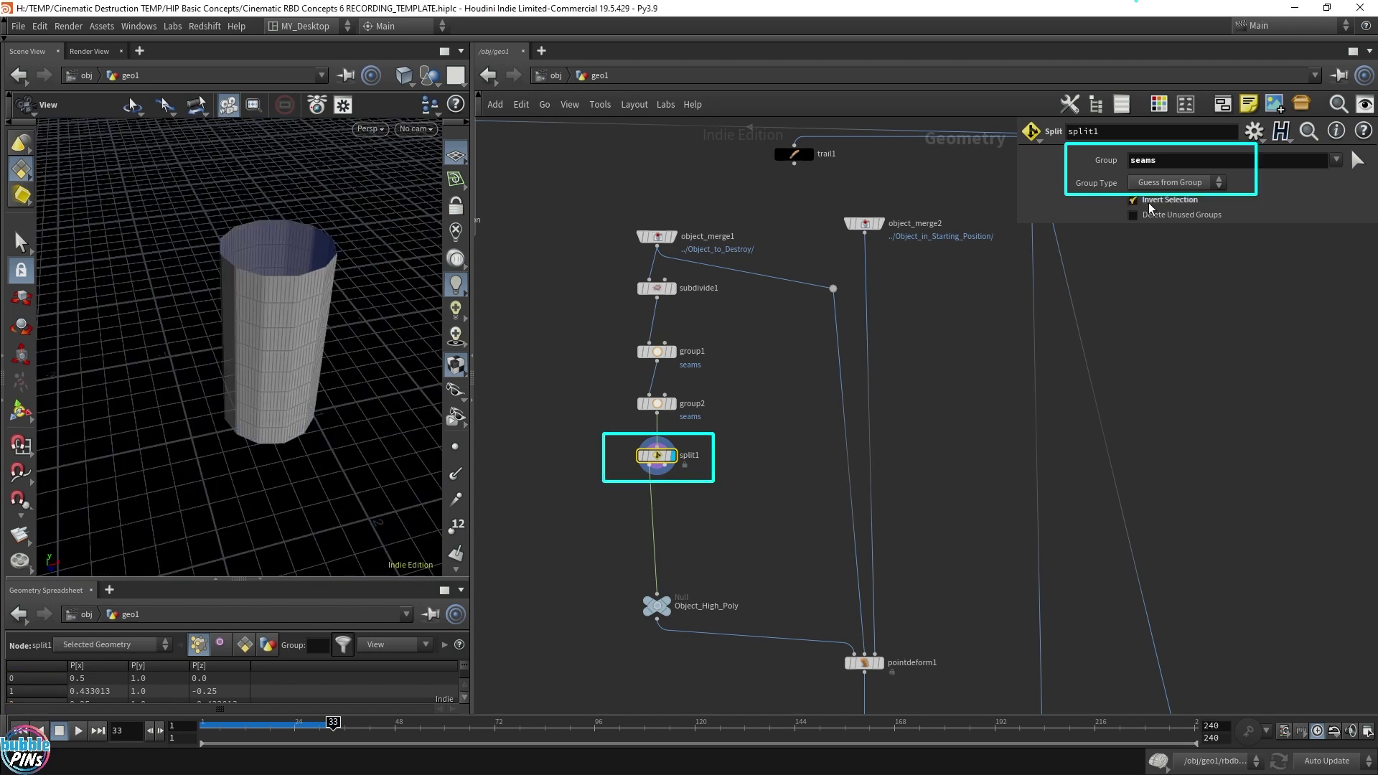
click(1150, 204)
click(1149, 204)
click(1151, 208)
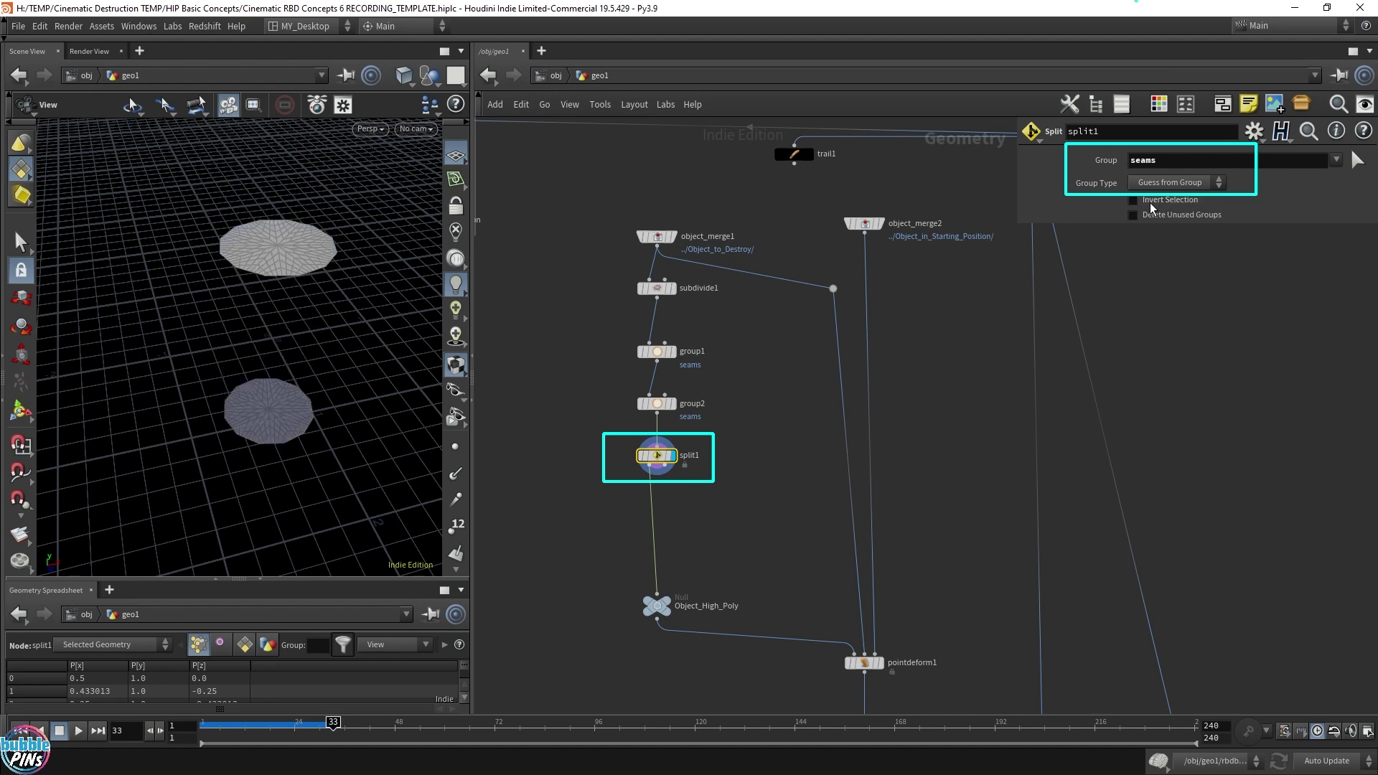
Step: Add a UV Project node between split1's first output and Object_High_Poly, offset it to one side, and display it
key(Tab)
text(uvpr)
key(Return)
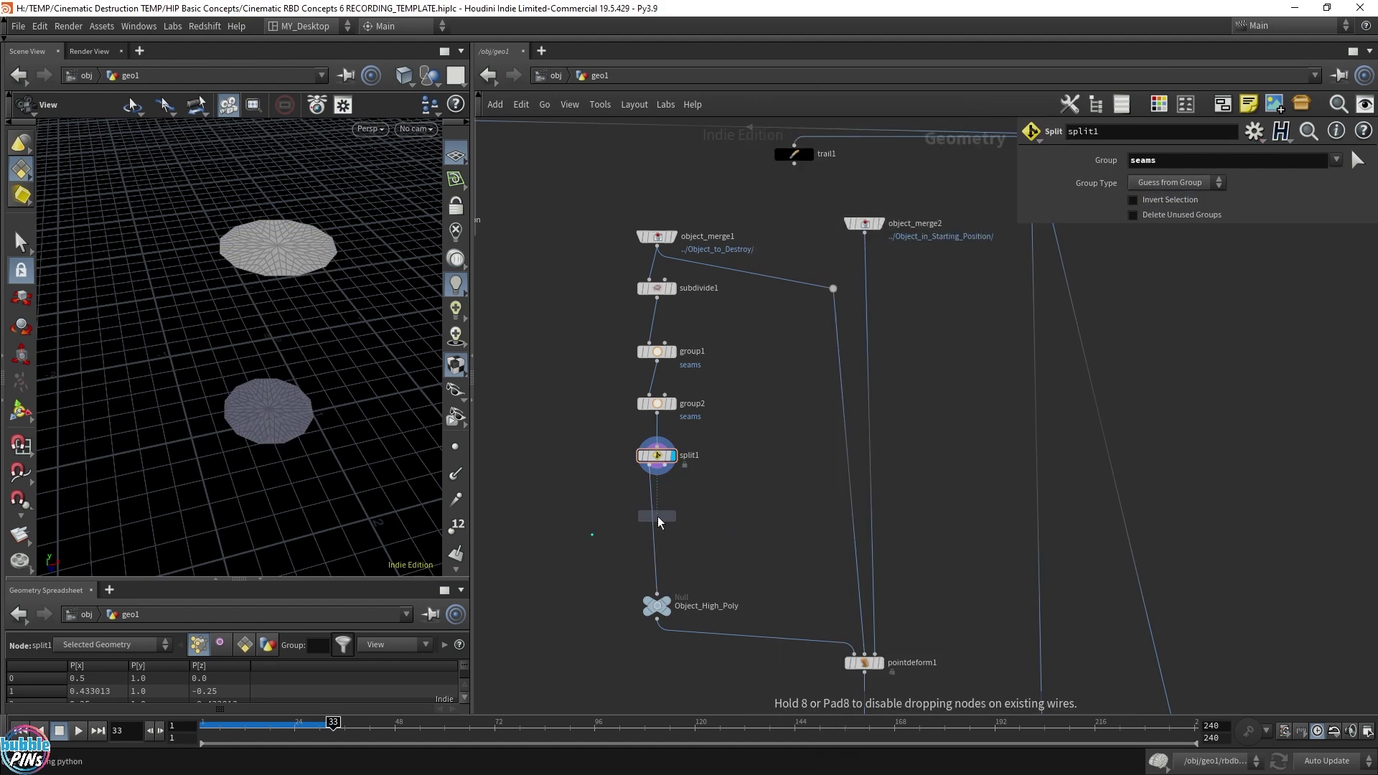
click(650, 514)
drag(650, 514, 592, 511)
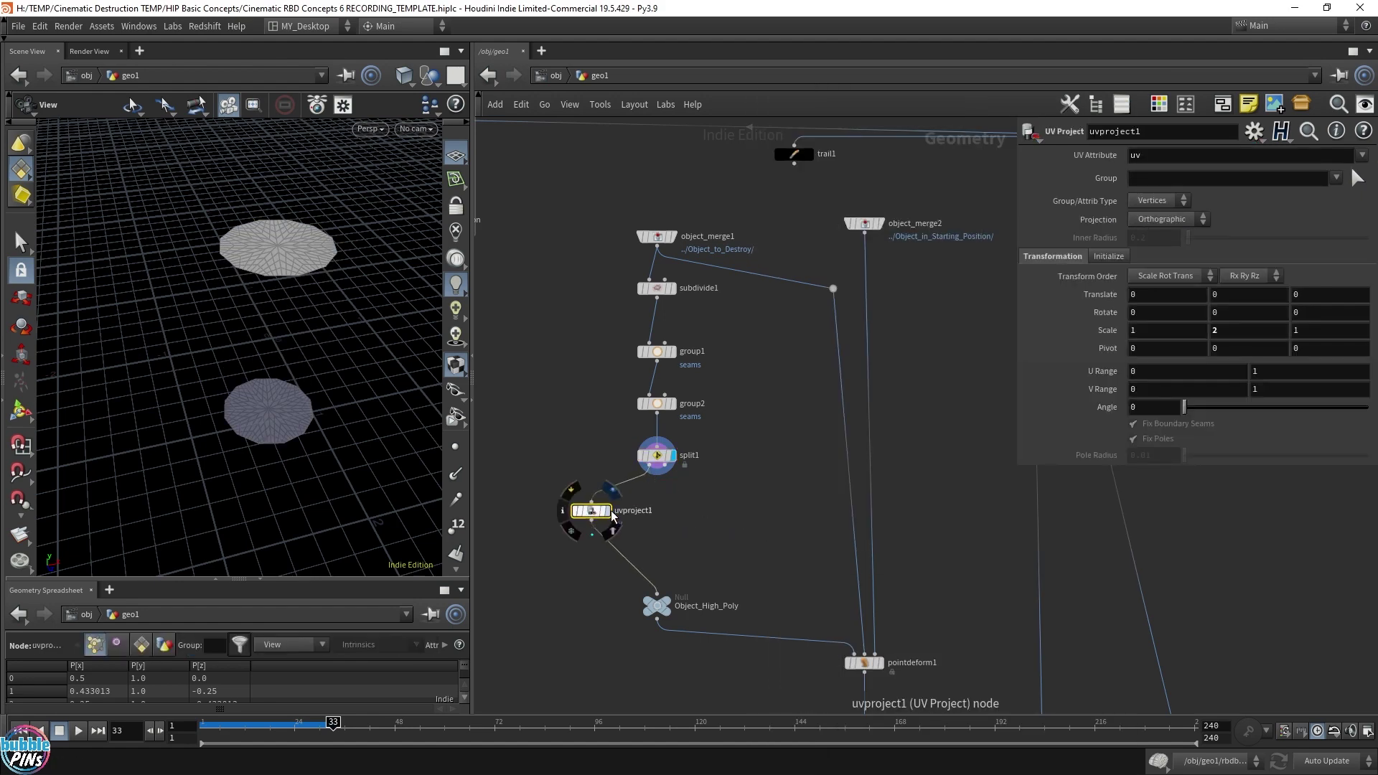
click(609, 512)
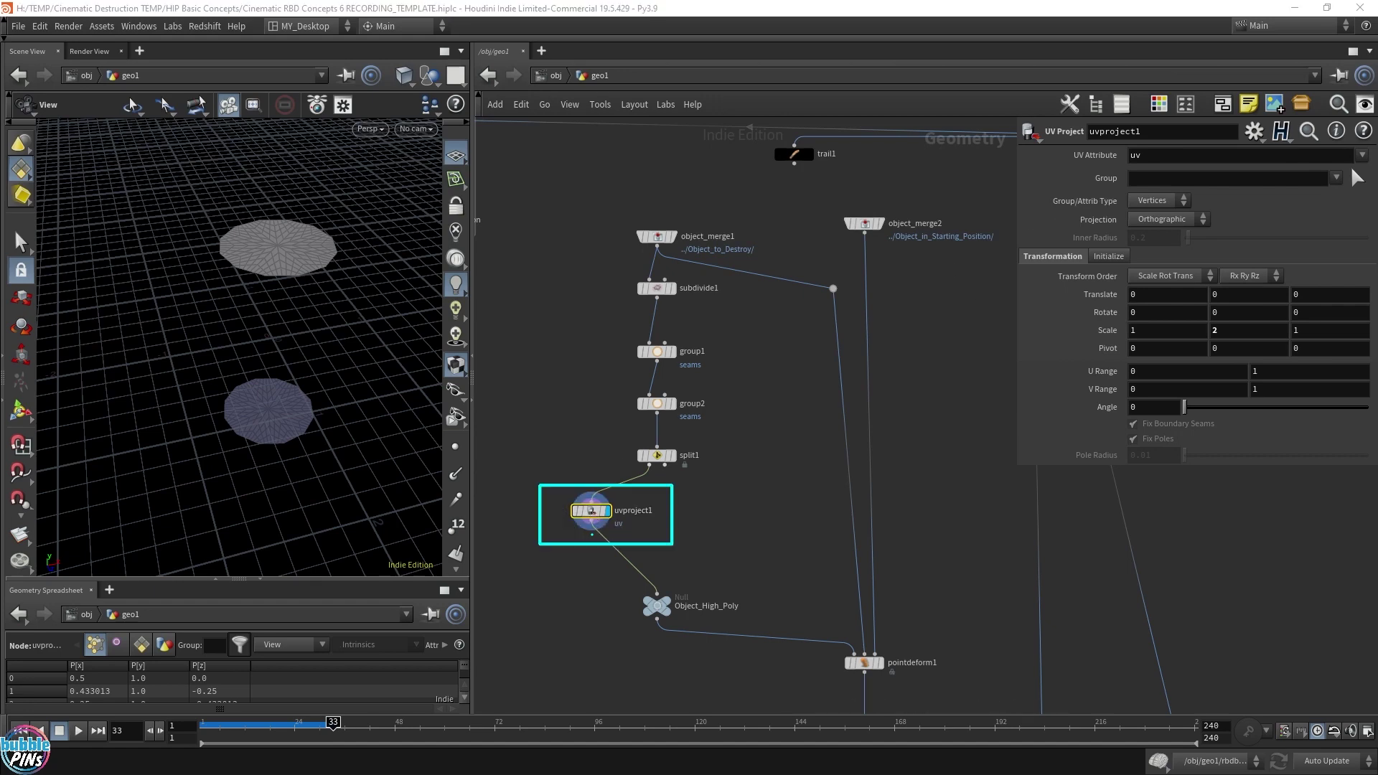
Step: Initialize uvproject1's projection for the caps using the To ZX Plane method
click(1110, 259)
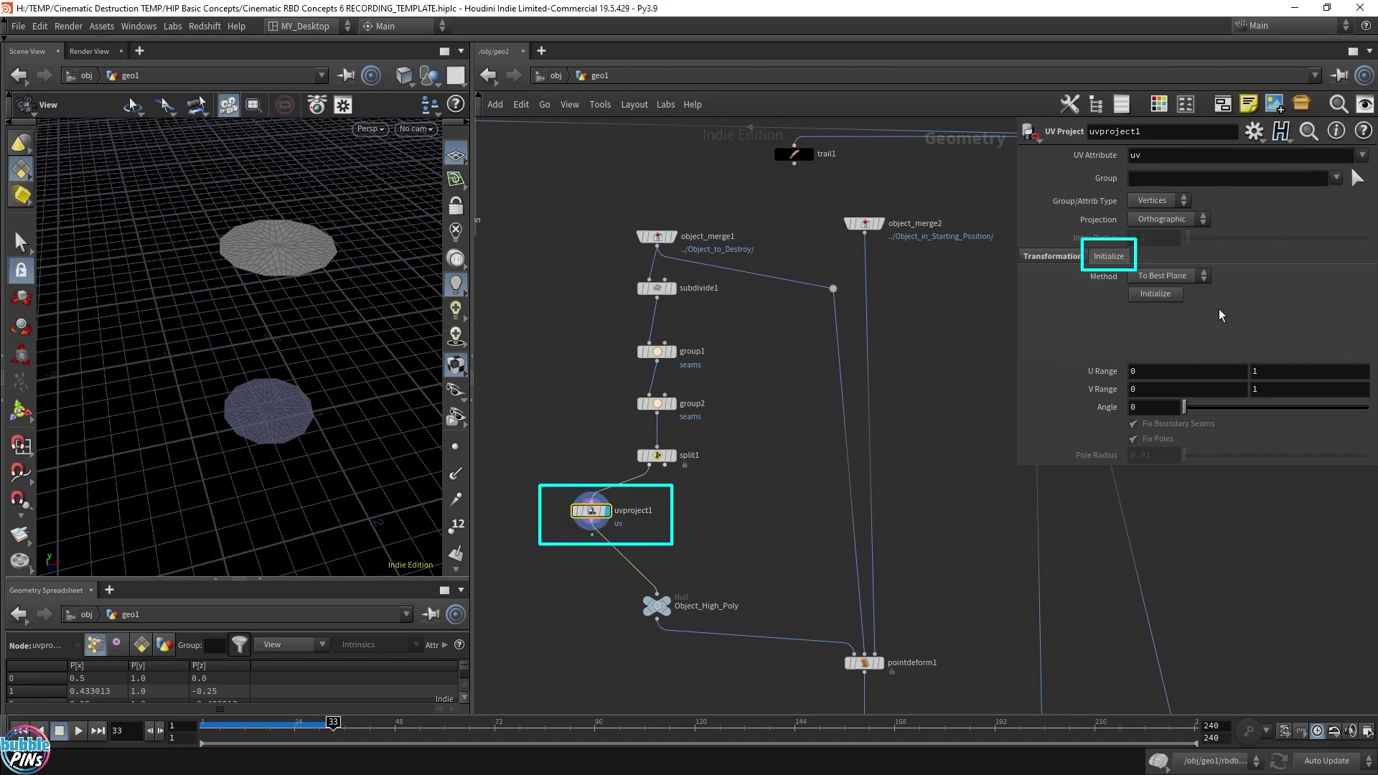
click(1166, 298)
click(1166, 277)
click(1180, 320)
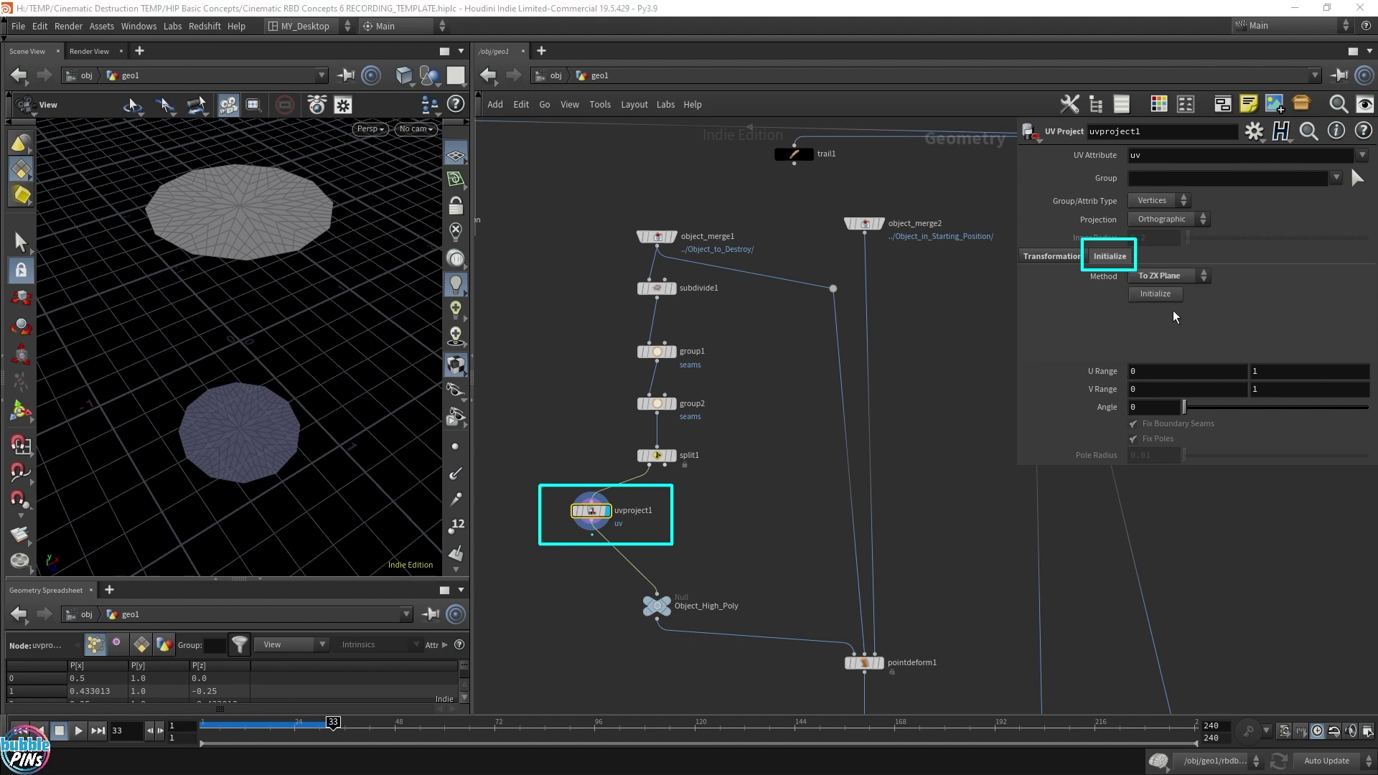
click(1157, 297)
Step: Add a second UV Project node on split1's second output and display the cylinder's side wall
key(Tab)
click(725, 514)
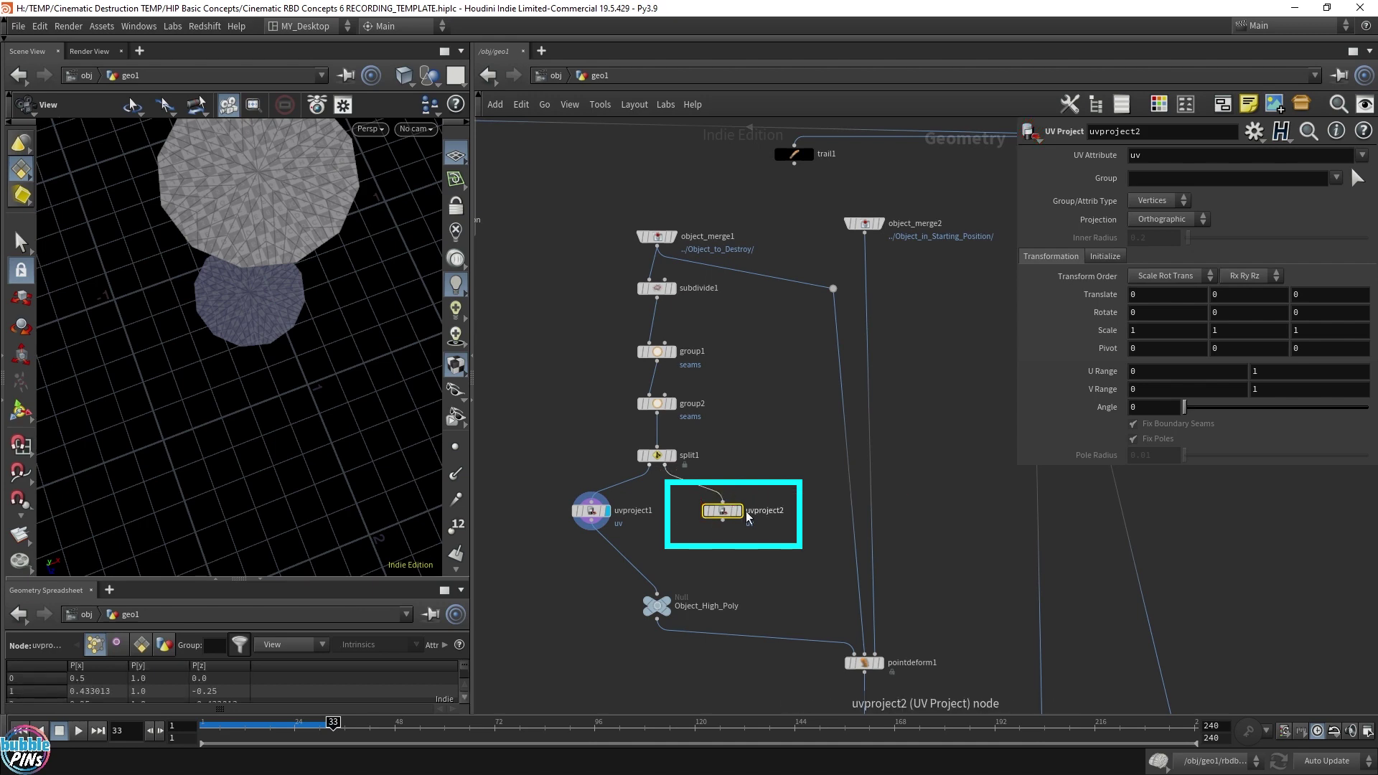
middle_drag(296, 327, 313, 351)
drag(314, 351, 375, 299)
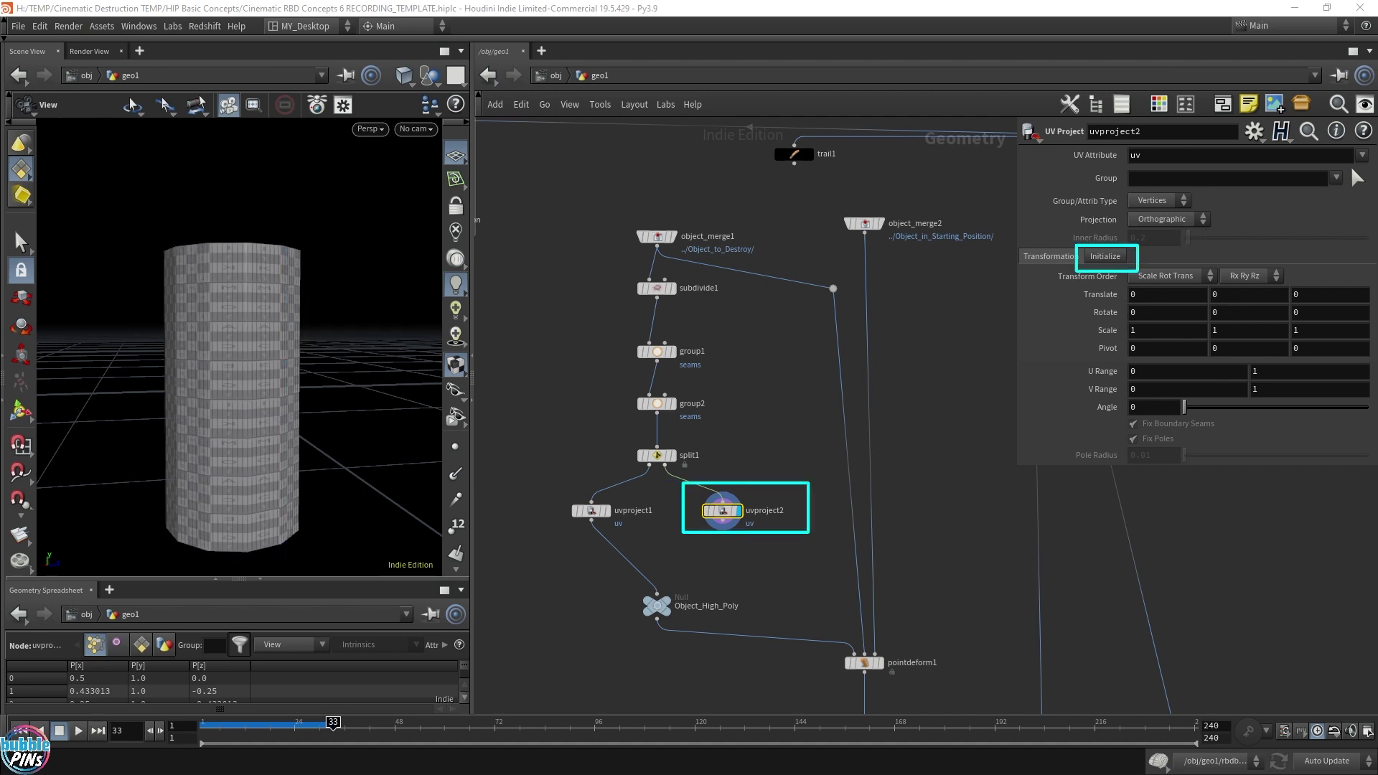
Step: Set uvproject2's projection to Cylindrical, initialize it with To Best Plane, and inspect the side wall's UV layout
click(1173, 221)
click(1174, 262)
click(1156, 295)
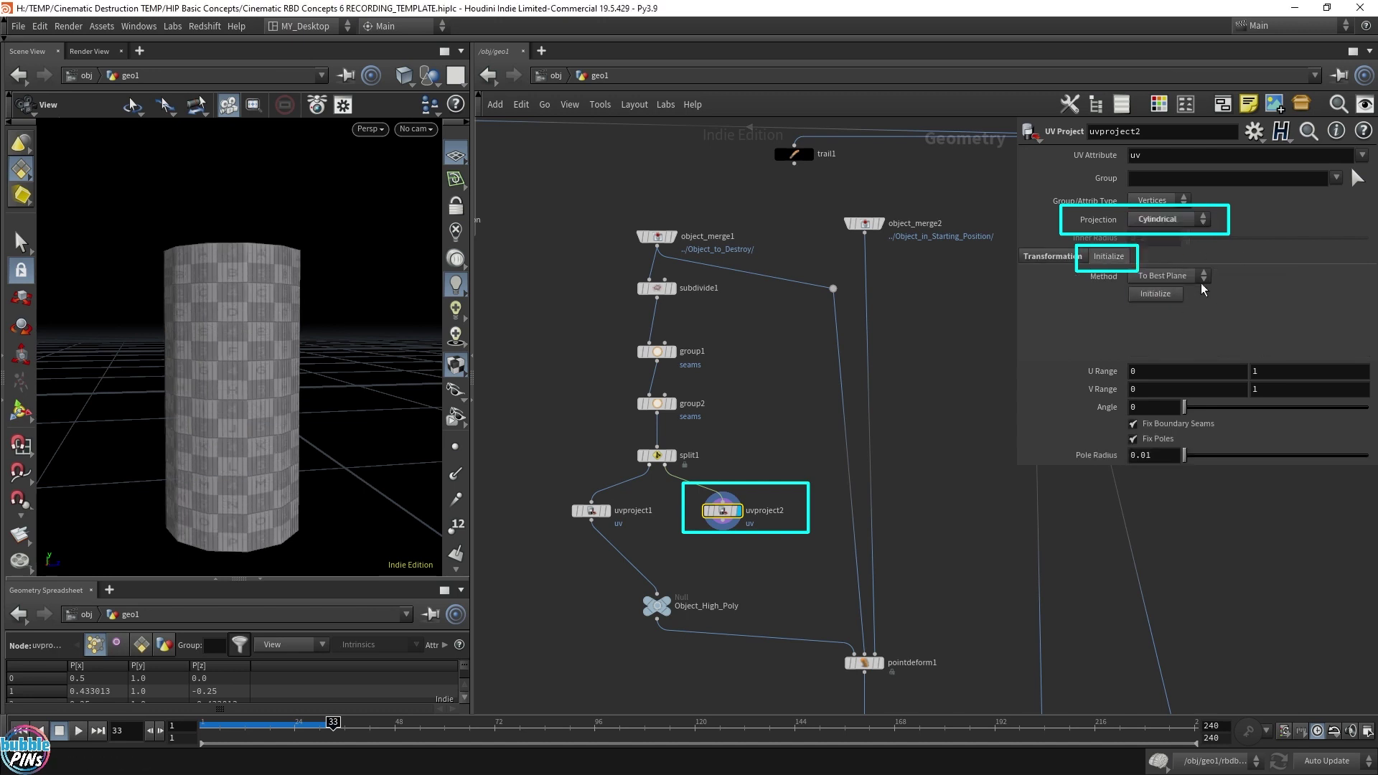
drag(229, 431, 295, 399)
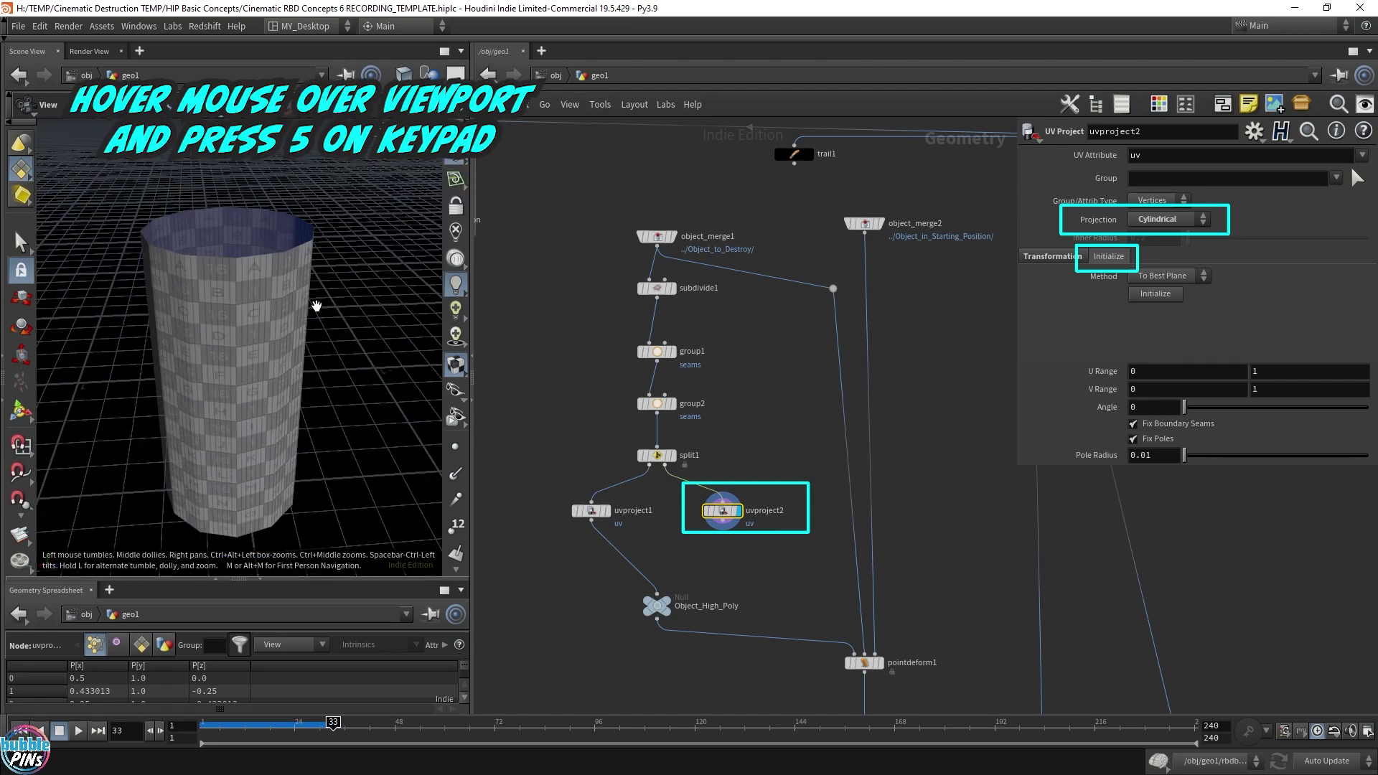
key(KP_5)
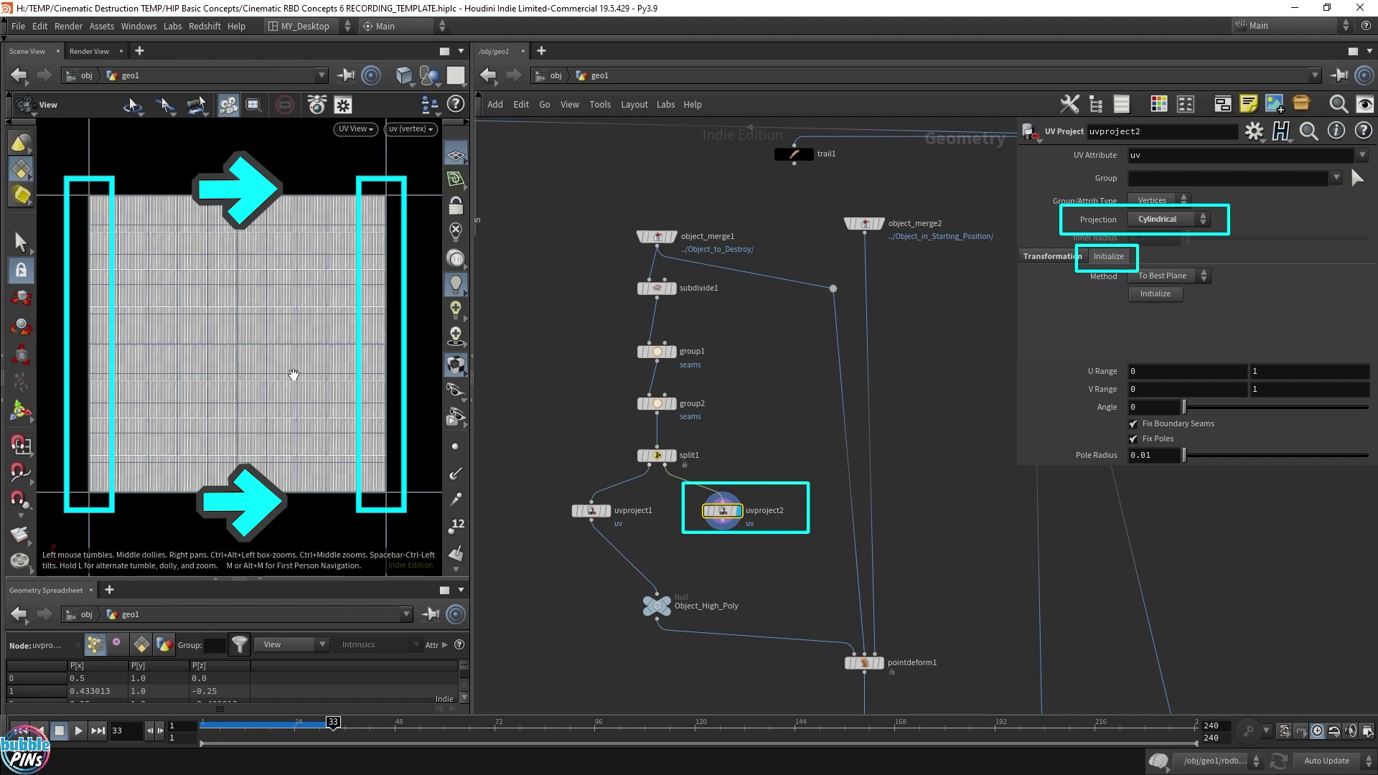
key(space+1)
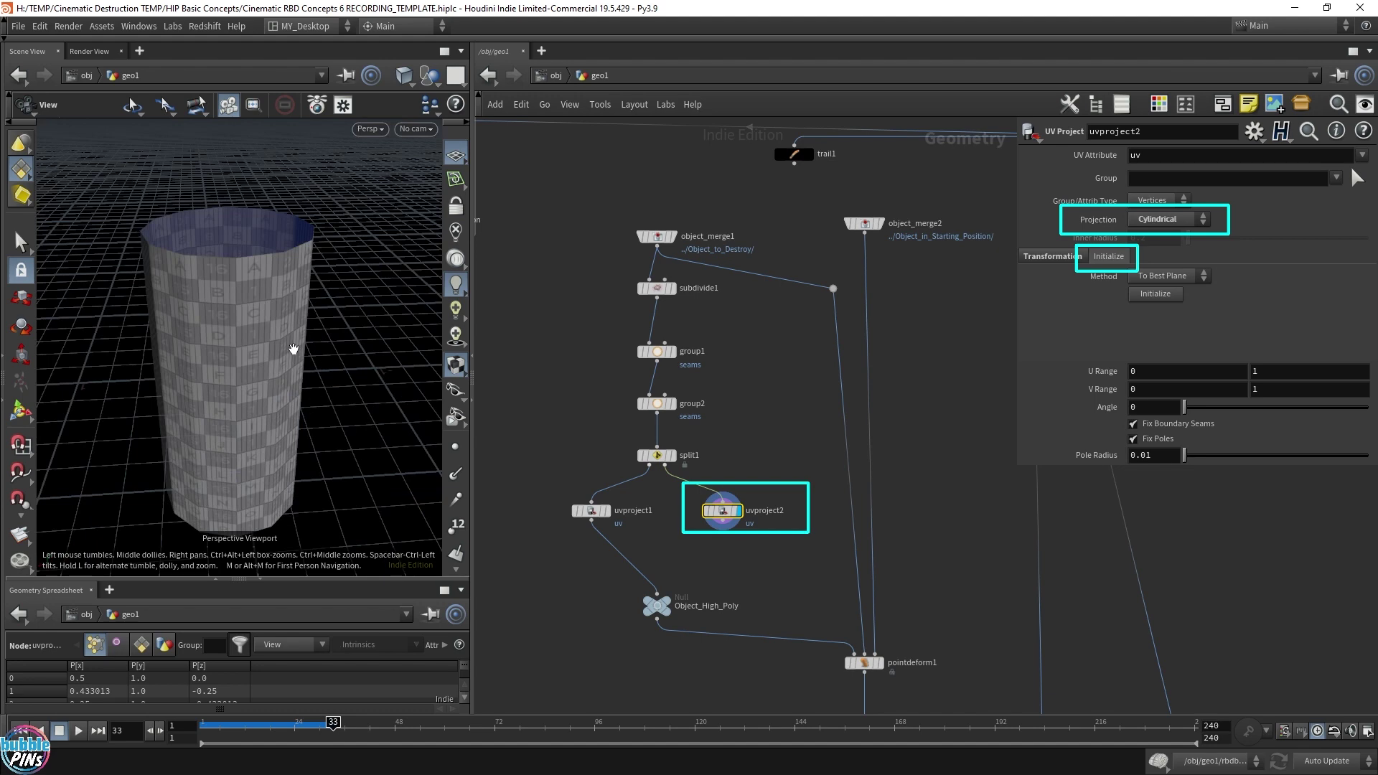
Step: Inspect the checker pattern on the cylinder's side wall, and compare the displayed outputs of uvproject1 and uvproject2
drag(286, 347, 239, 359)
drag(384, 359, 219, 334)
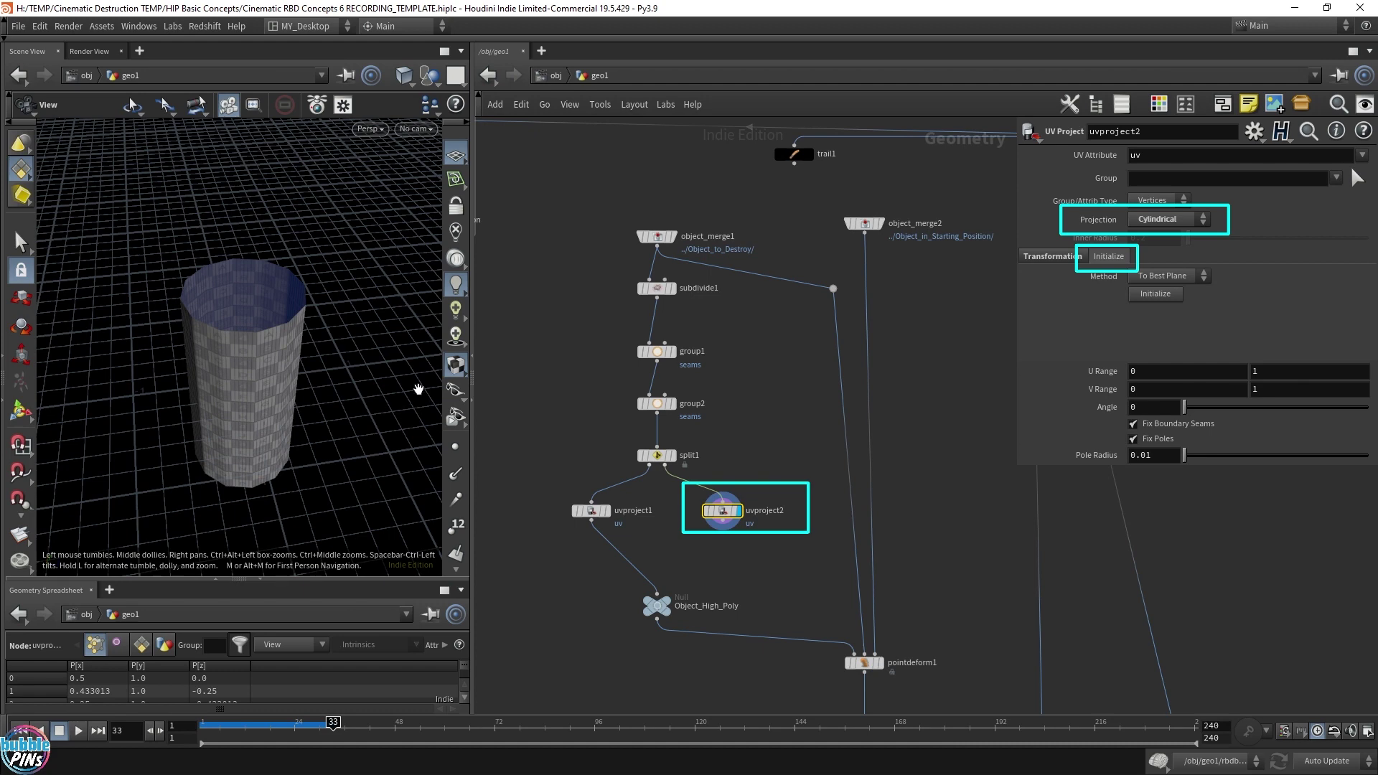
drag(418, 389, 245, 363)
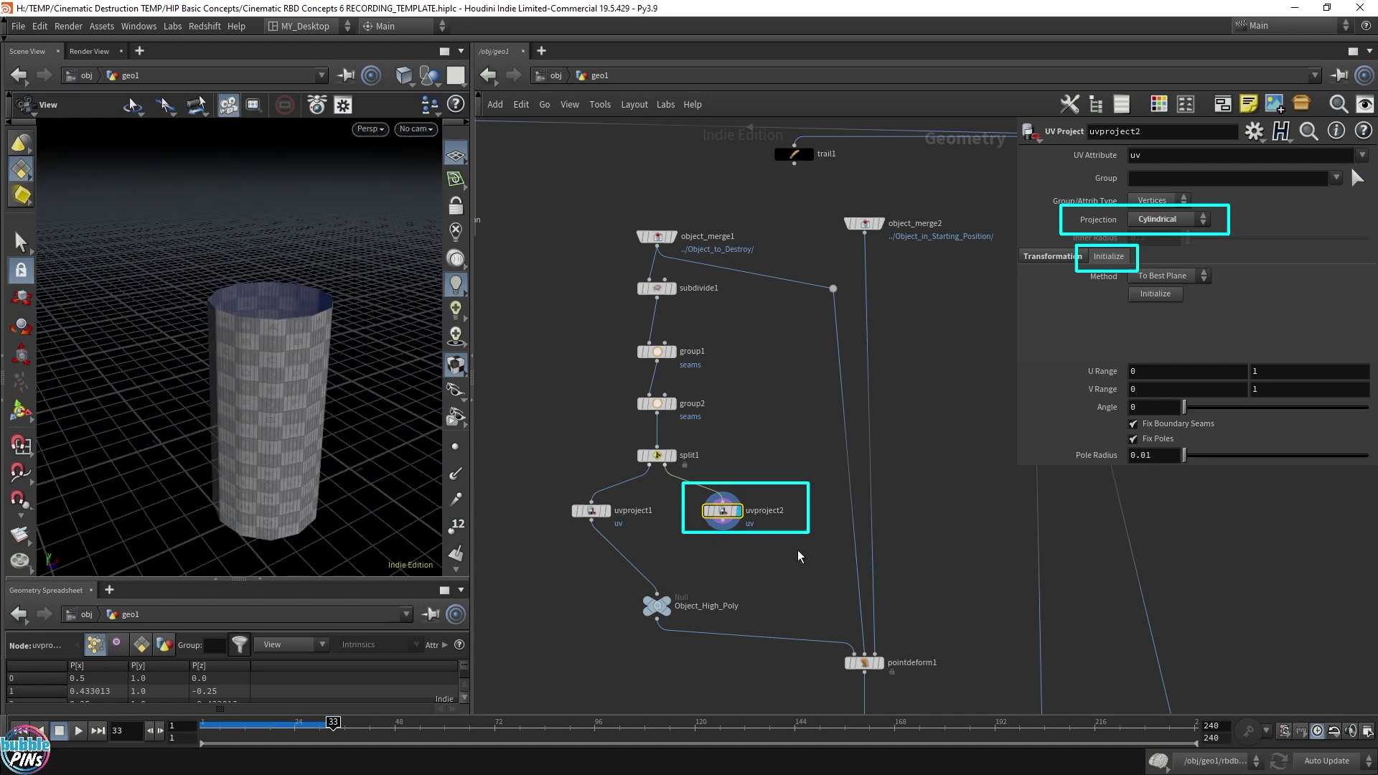
middle_drag(773, 552, 783, 517)
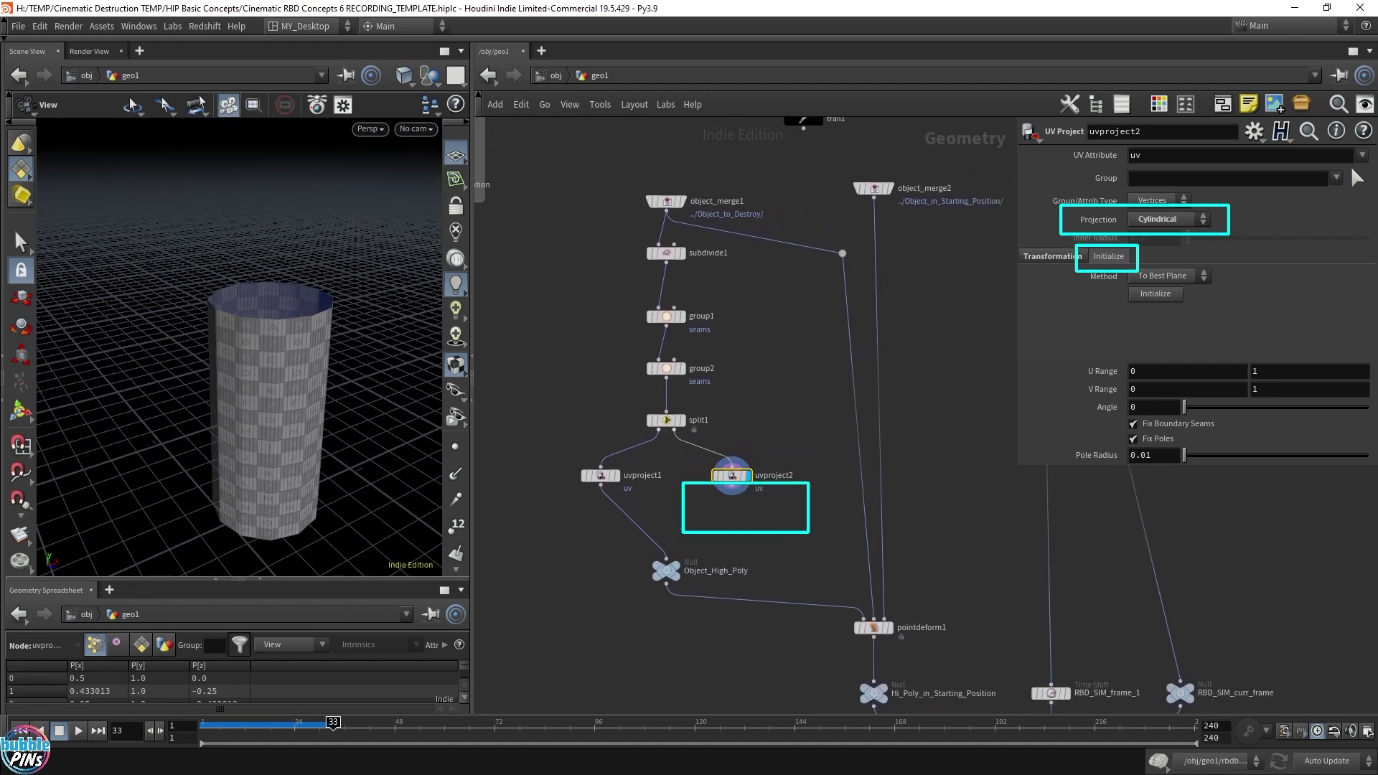
scroll(751, 460, up, 5)
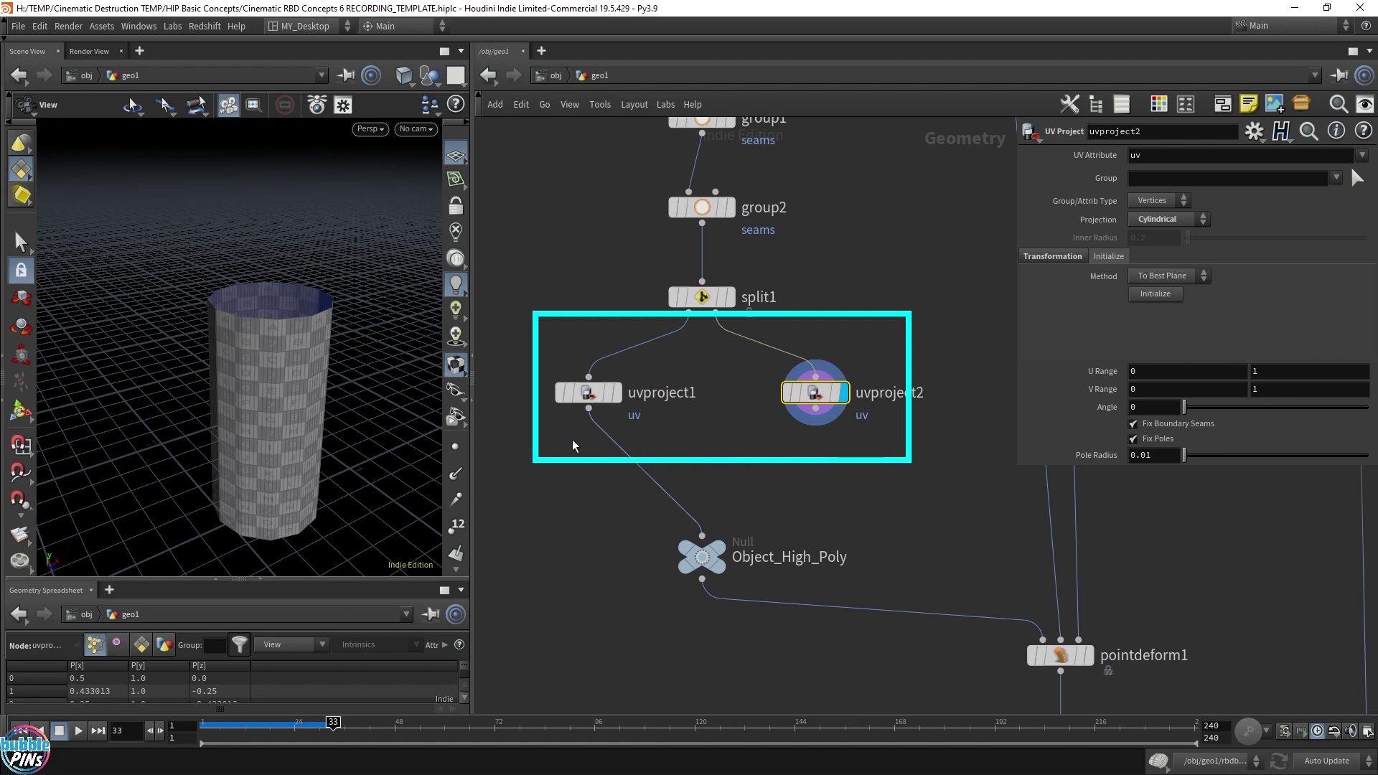
click(618, 387)
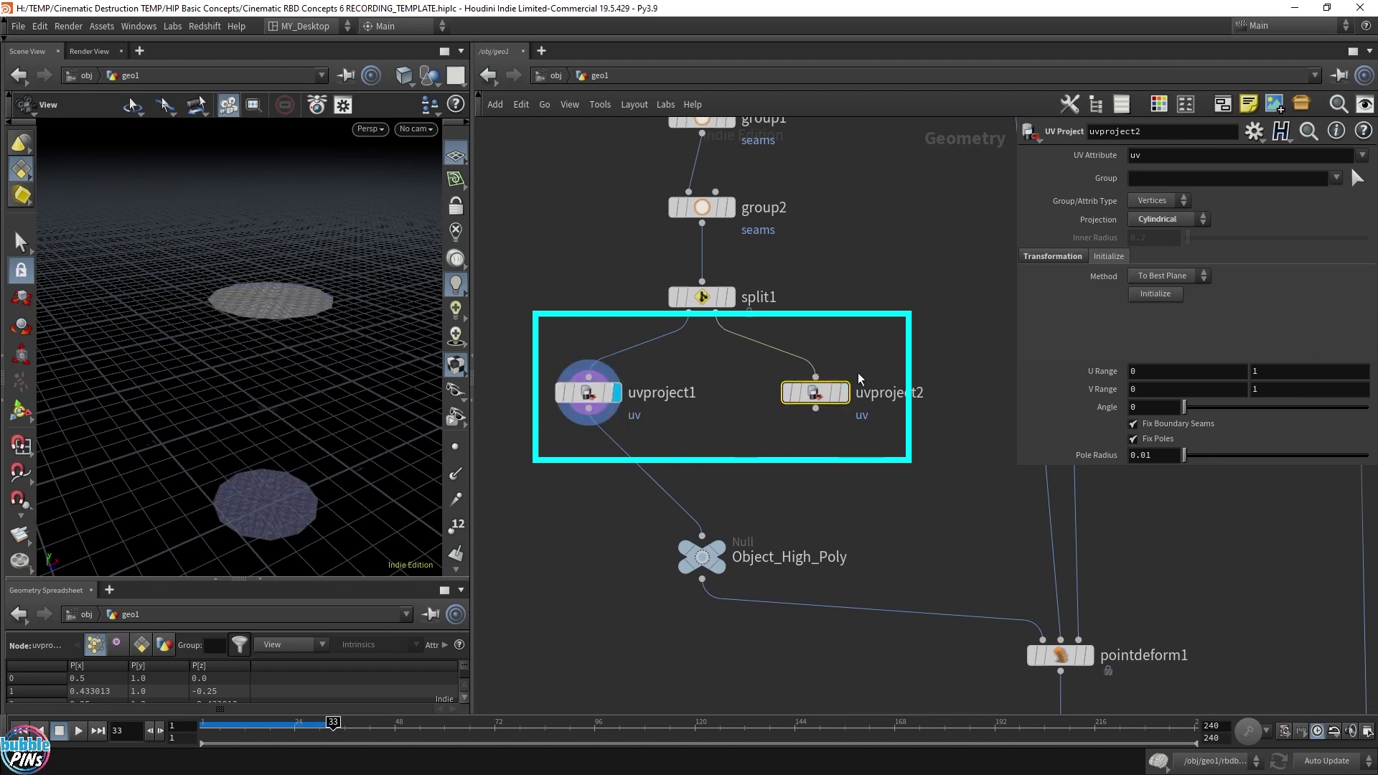
click(847, 399)
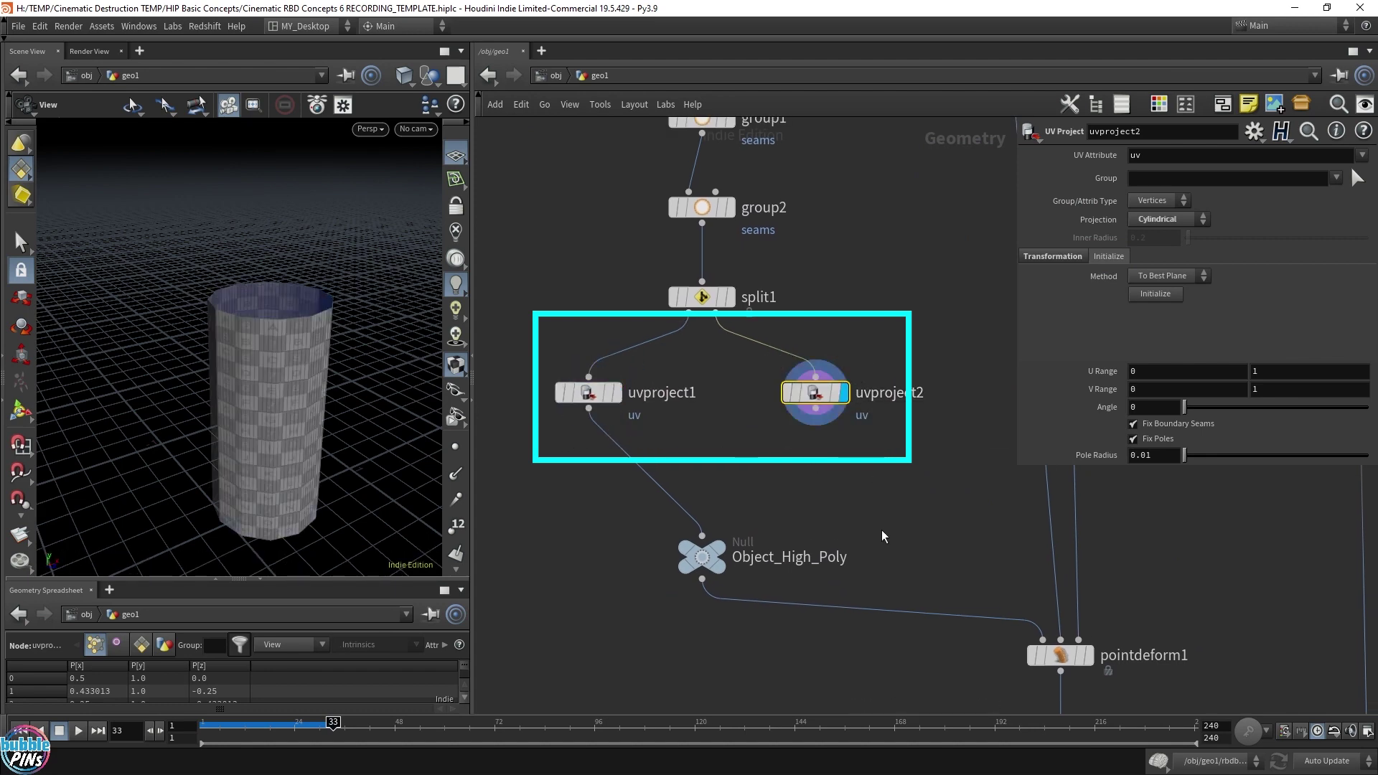
Step: Combine the outputs of uvproject1 and uvproject2 in a Merge node above Object_High_Poly and display the merged cylinder
shift+click(589, 392)
drag(815, 409, 712, 467)
click(696, 457)
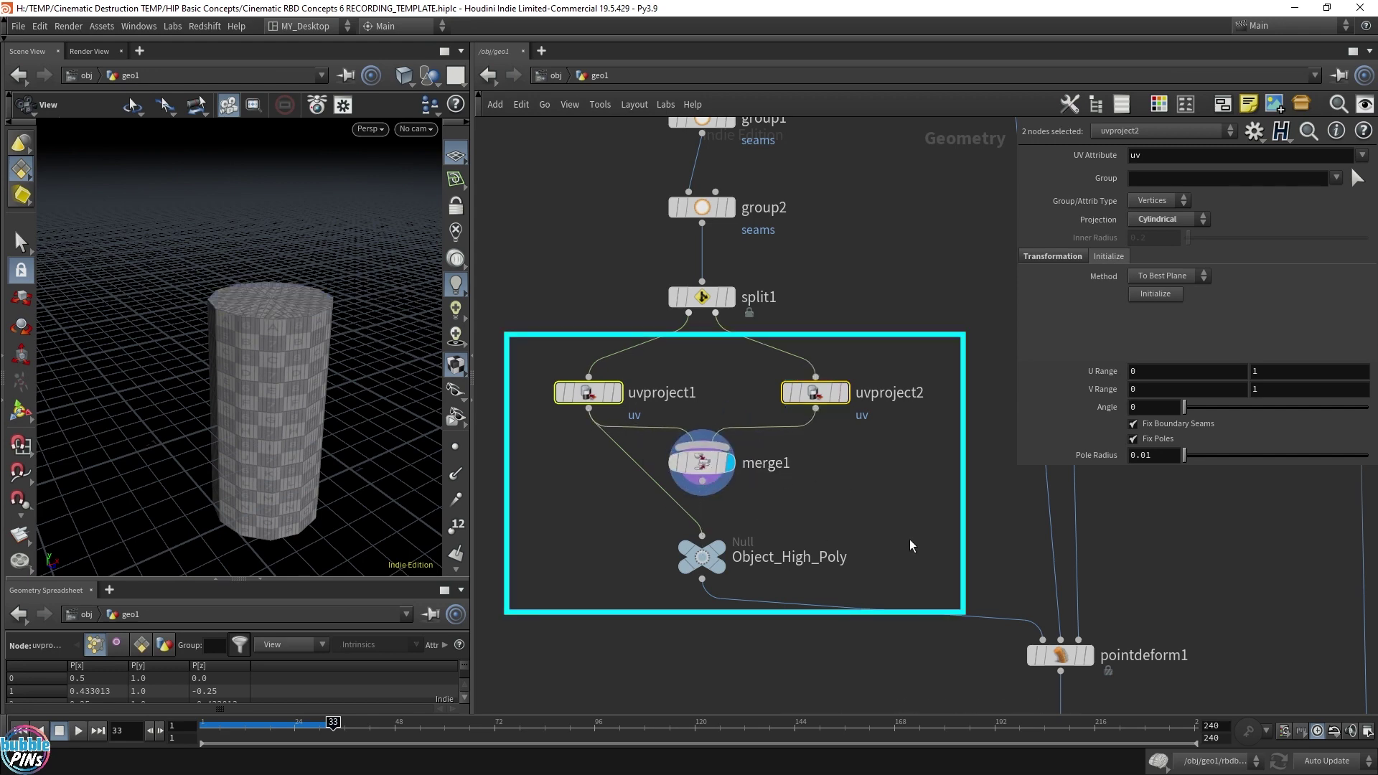
Step: Shift Object_High_Poly, pointdeform1 and the nodes beneath them further down the network to make room below merge1
middle_drag(910, 540, 880, 476)
drag(596, 653, 1083, 506)
drag(664, 501, 675, 556)
middle_drag(935, 662, 911, 557)
scroll(910, 557, down, 1)
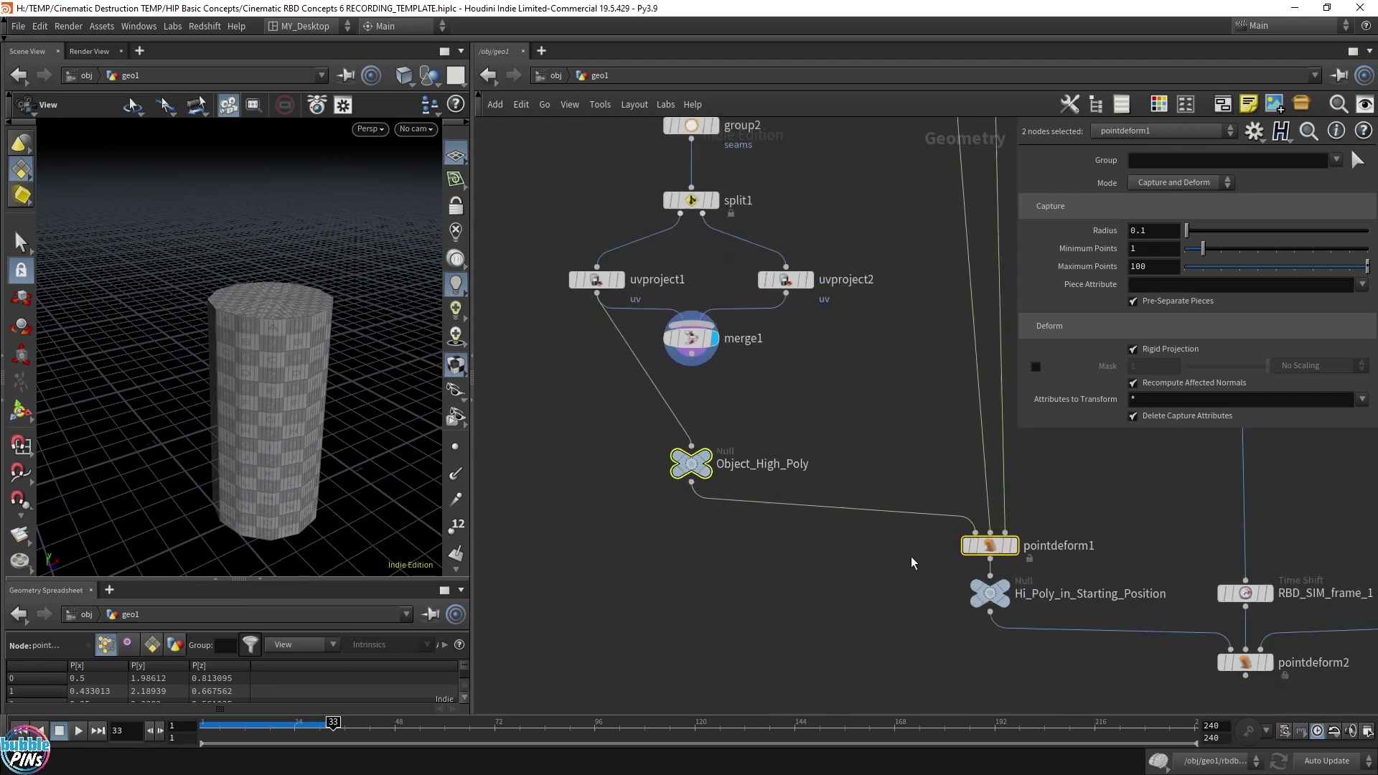
scroll(910, 557, down, 1)
drag(908, 678, 1349, 572)
drag(1189, 587, 1189, 617)
Step: Select a patch of top cap polygons at the merged cylinder's rim and move it up about 0.258 in Y
click(728, 374)
drag(316, 237, 252, 350)
scroll(263, 334, up, 3)
key(s)
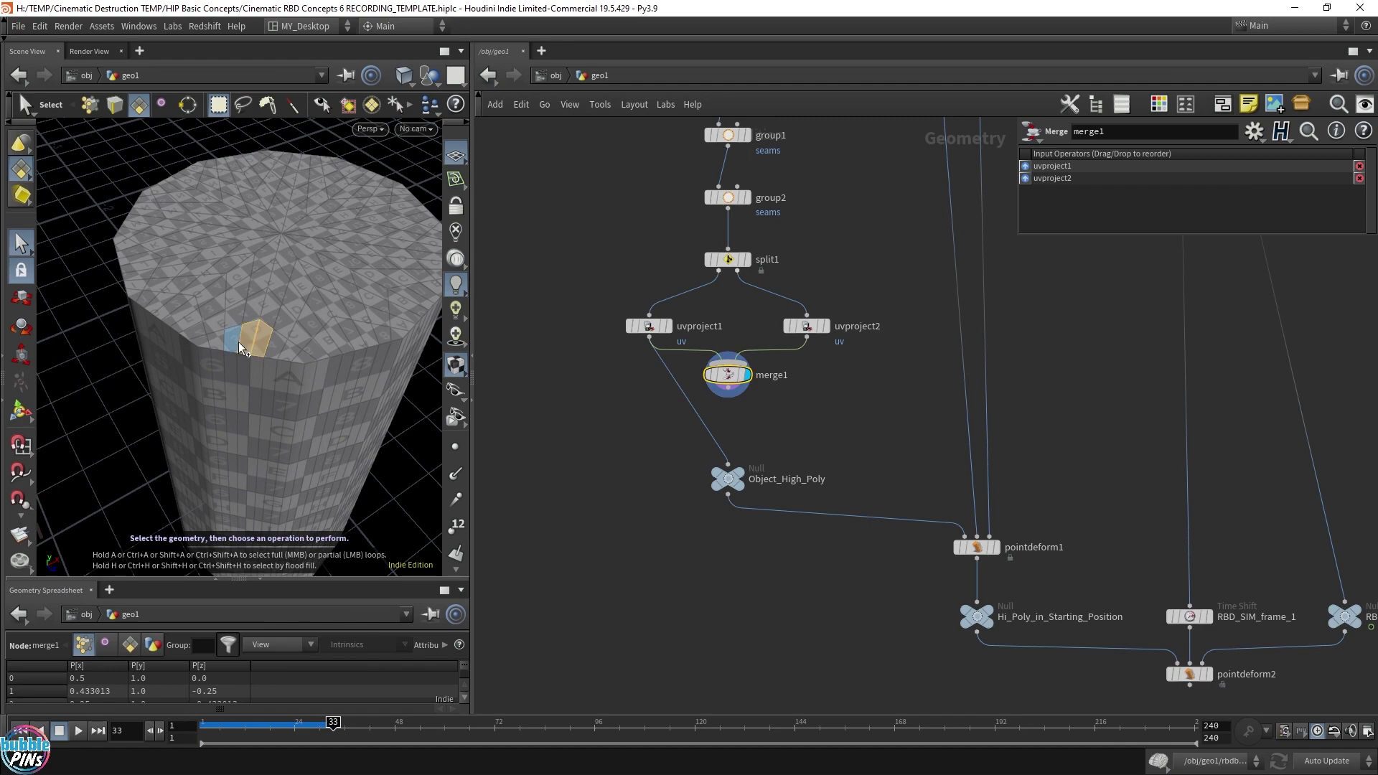
shift+click(230, 321)
key(t)
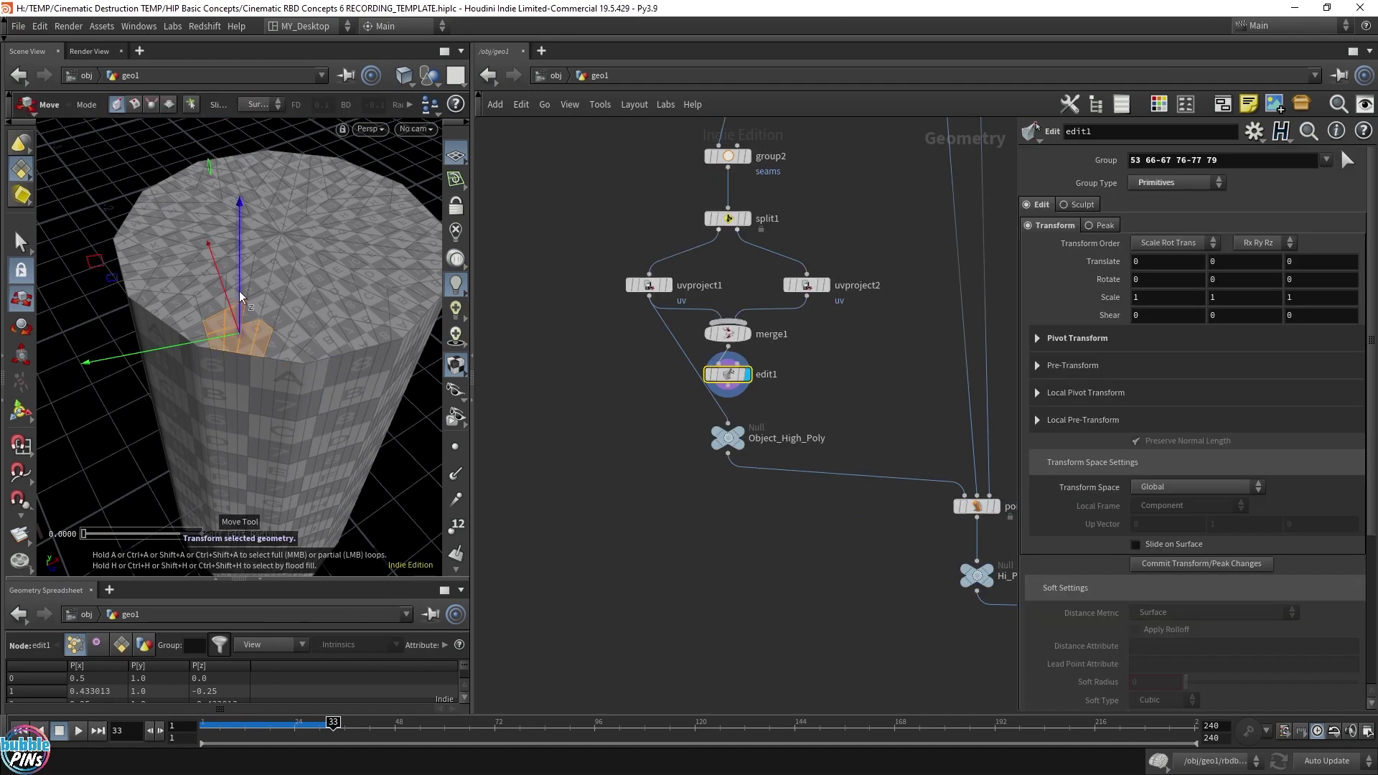
drag(239, 293, 240, 211)
Step: Check the raised patch for gaps between the cap and the side wall, and delete the edit1 test node
key(space)
drag(254, 318, 243, 224)
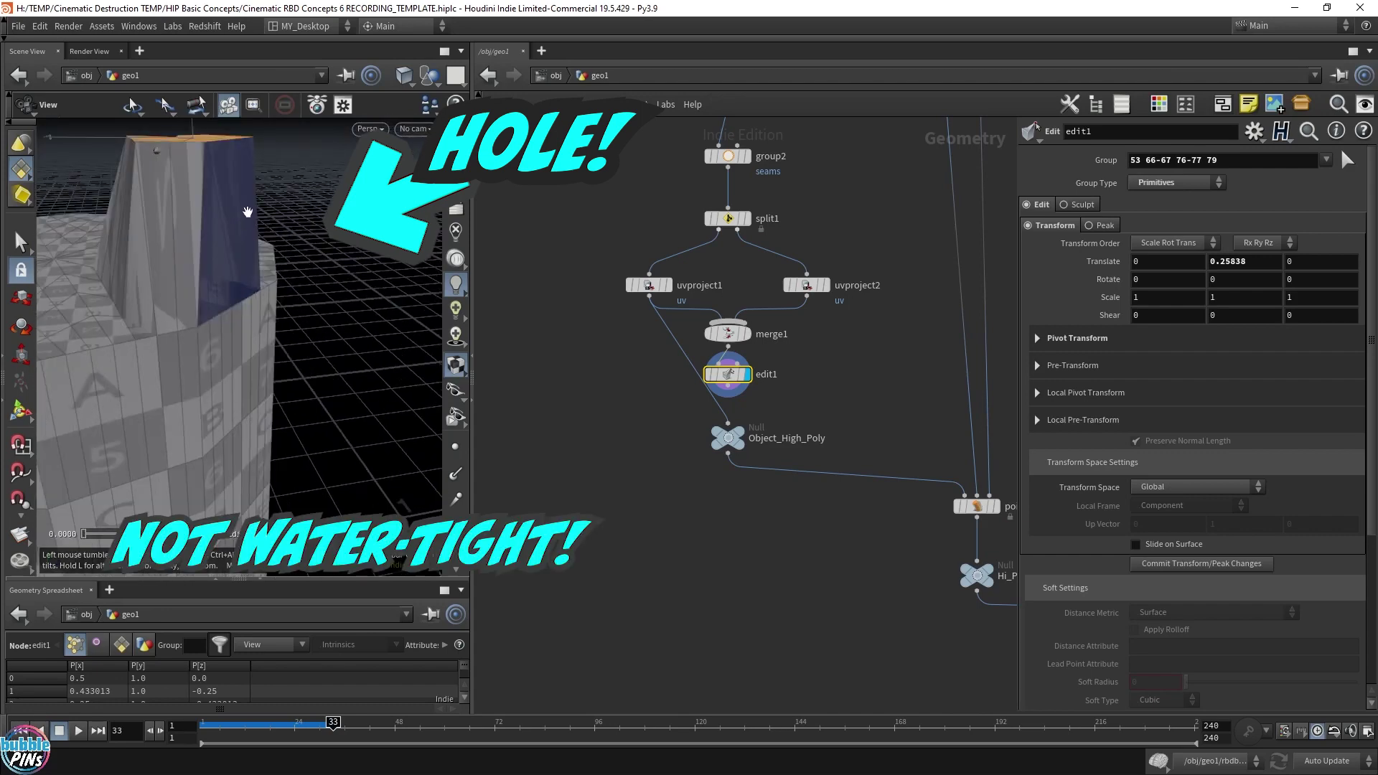
key(Return)
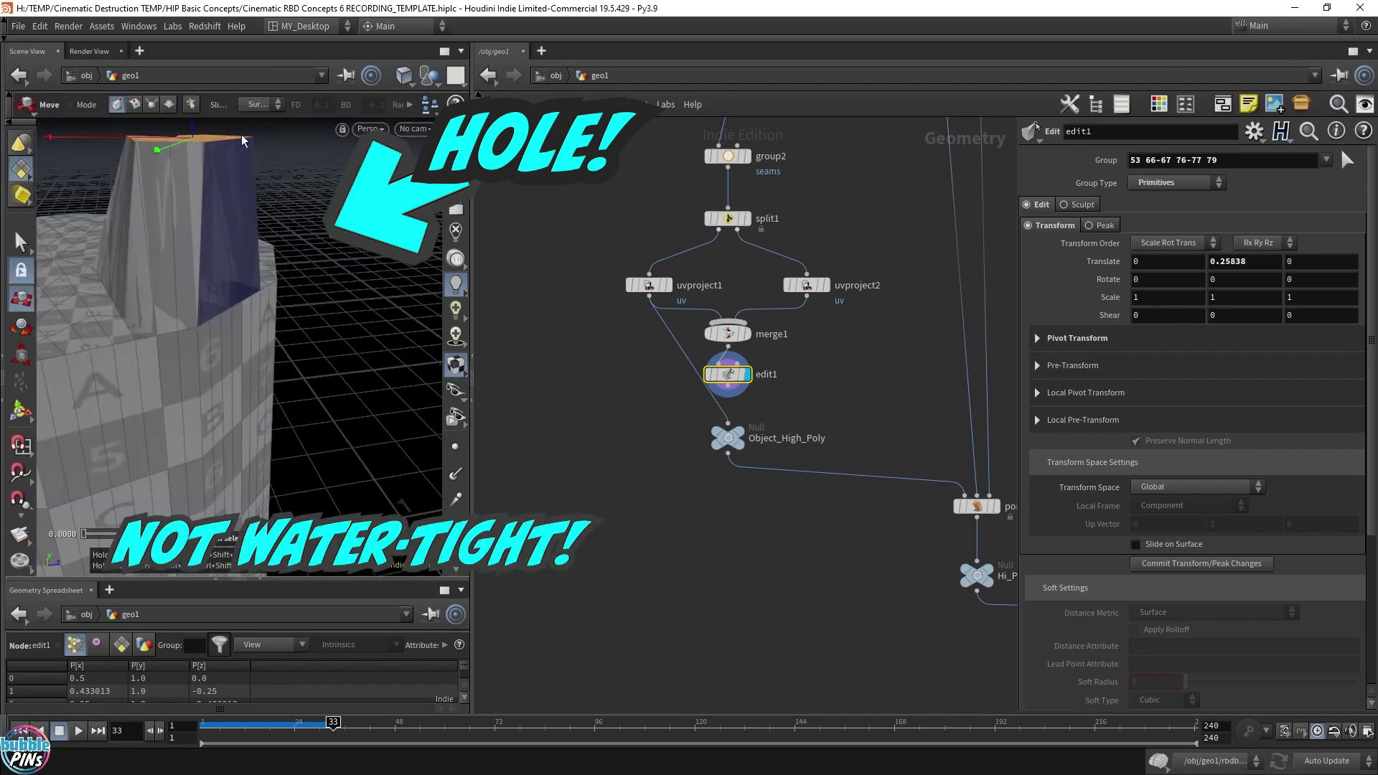
drag(219, 325, 308, 354)
click(753, 402)
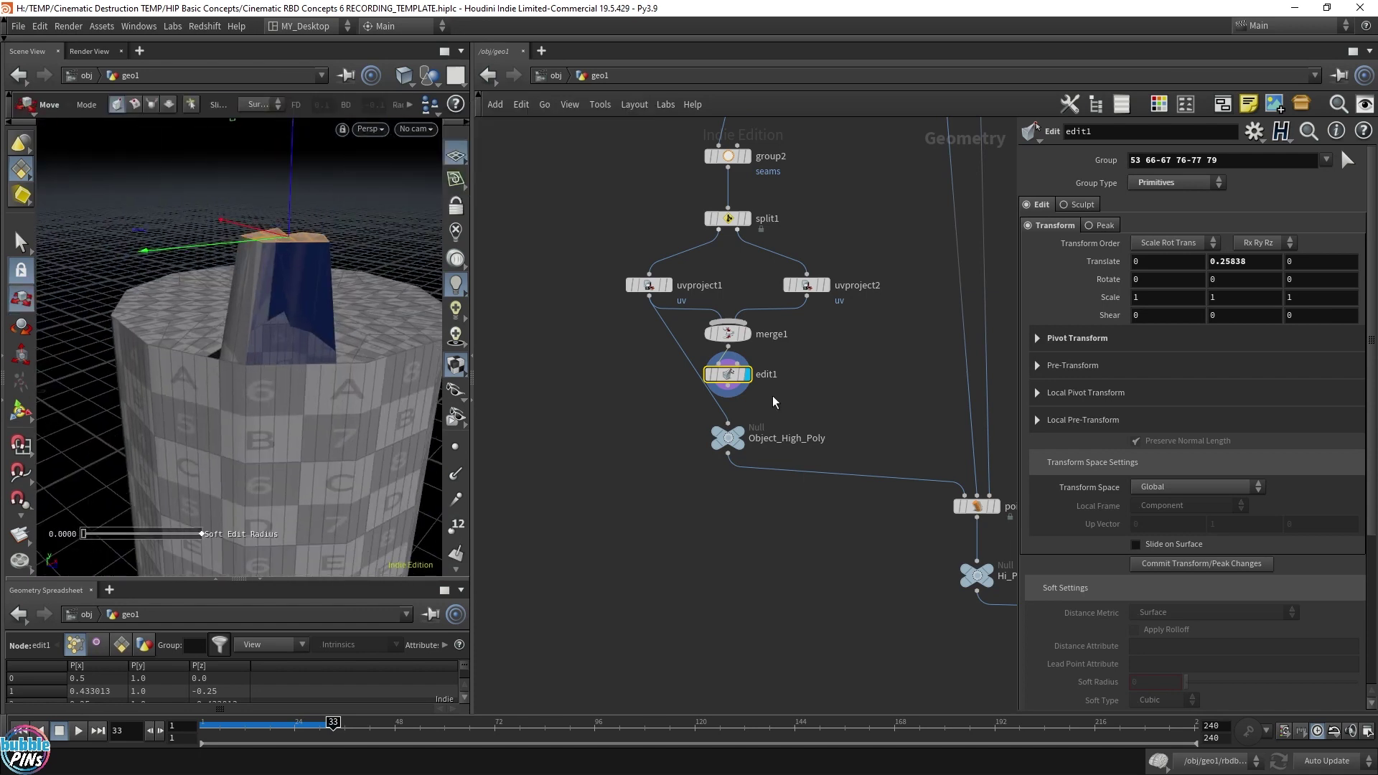
key(Delete)
Step: Insert a Fuse node between merge1 and Object_High_Poly, wire it to merge1's output, and display it
key(Tab)
text(fuse)
key(Return)
click(733, 385)
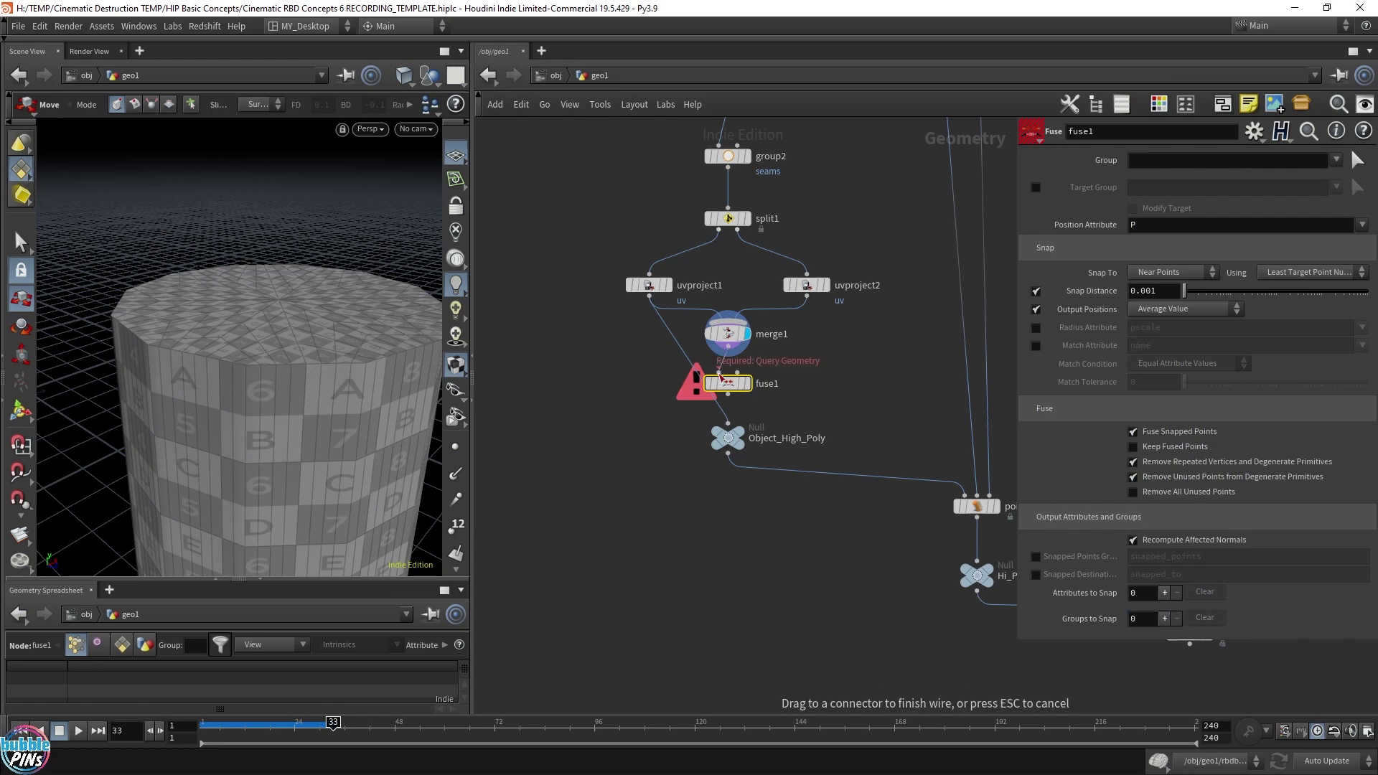
click(728, 347)
click(720, 373)
click(746, 384)
drag(626, 384, 672, 391)
Step: Pull a few cap polygons at the fused cylinder's rim upward to test whether the seam is watertight
key(s)
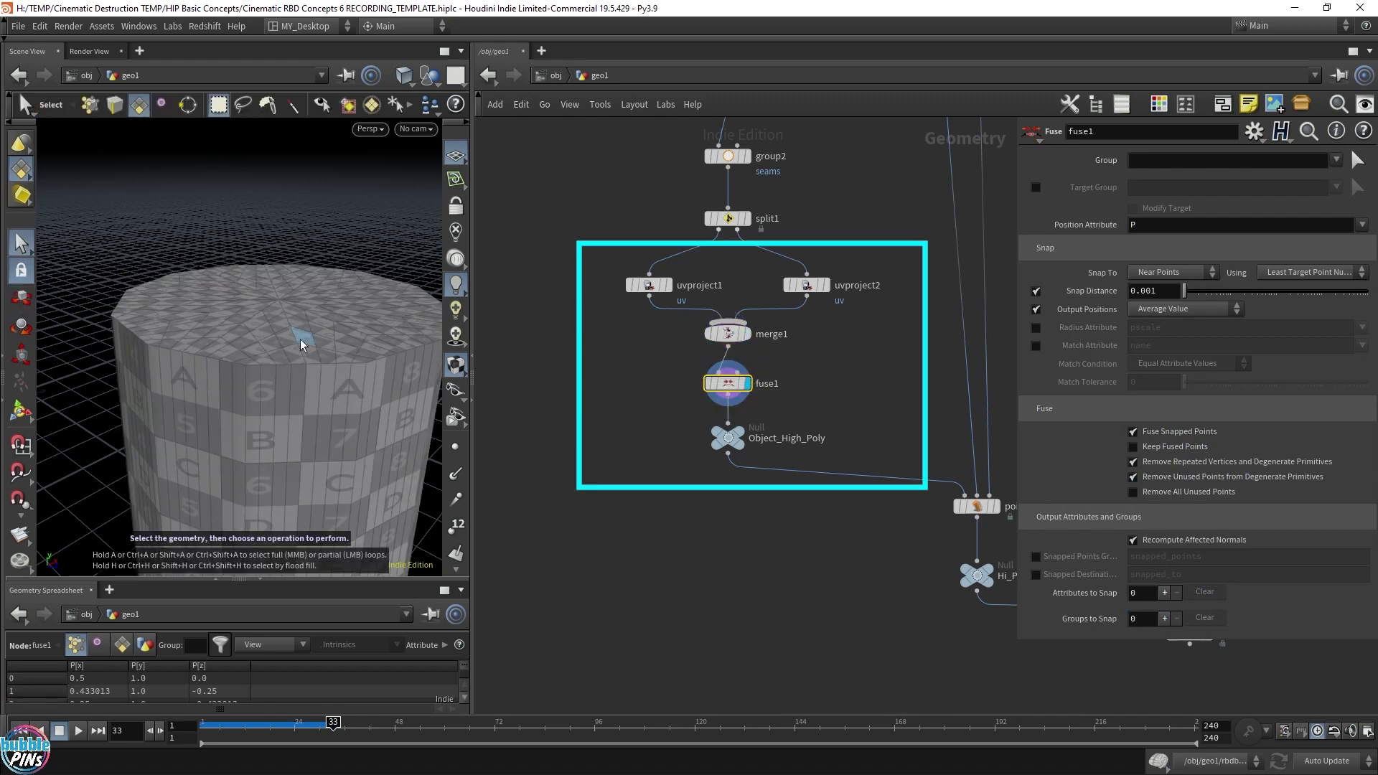
click(343, 357)
key(t)
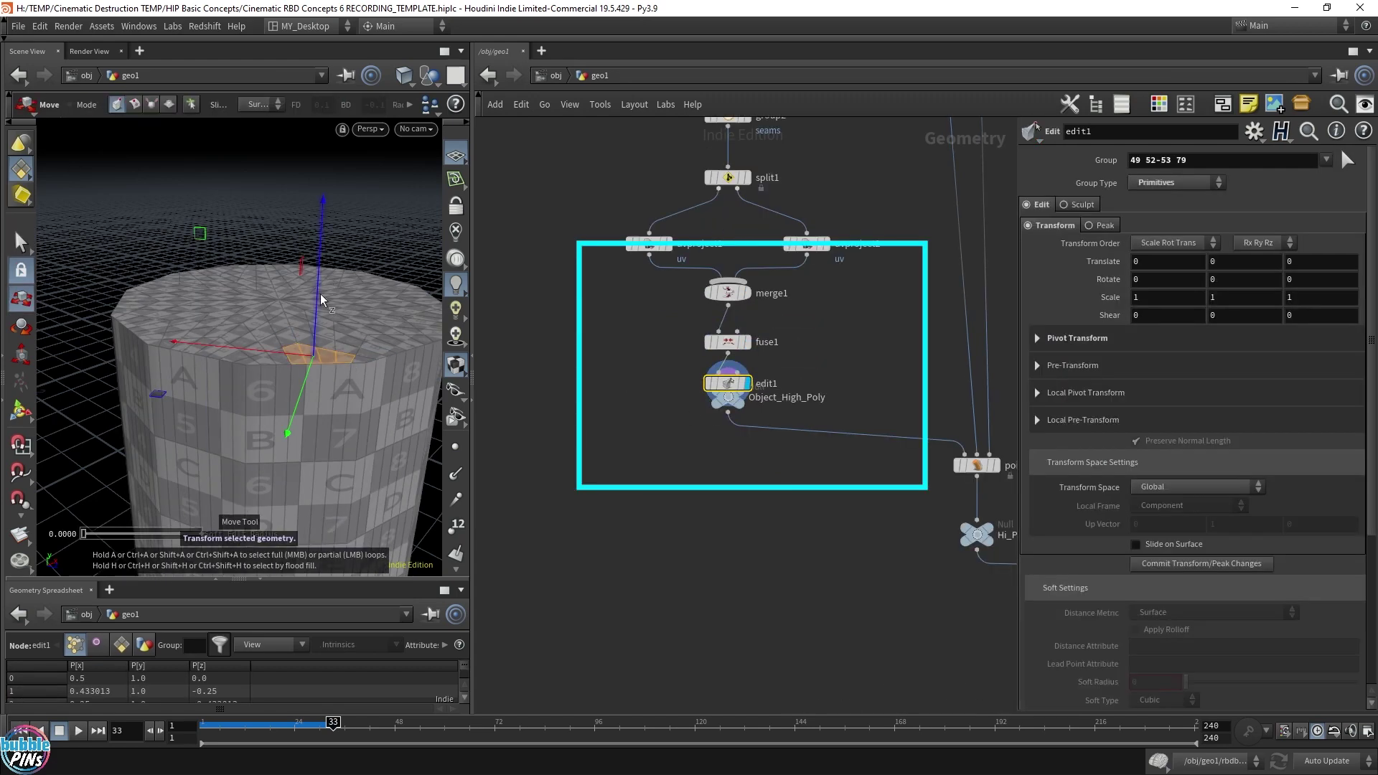
drag(333, 280, 330, 218)
alt+drag(201, 301, 362, 286)
alt+right_drag(349, 286, 240, 314)
mouse_move(240, 314)
alt+mouse_down()
mouse_move(221, 302)
mouse_move(295, 299)
mouse_move(249, 295)
alt+mouse_up()
key(t)
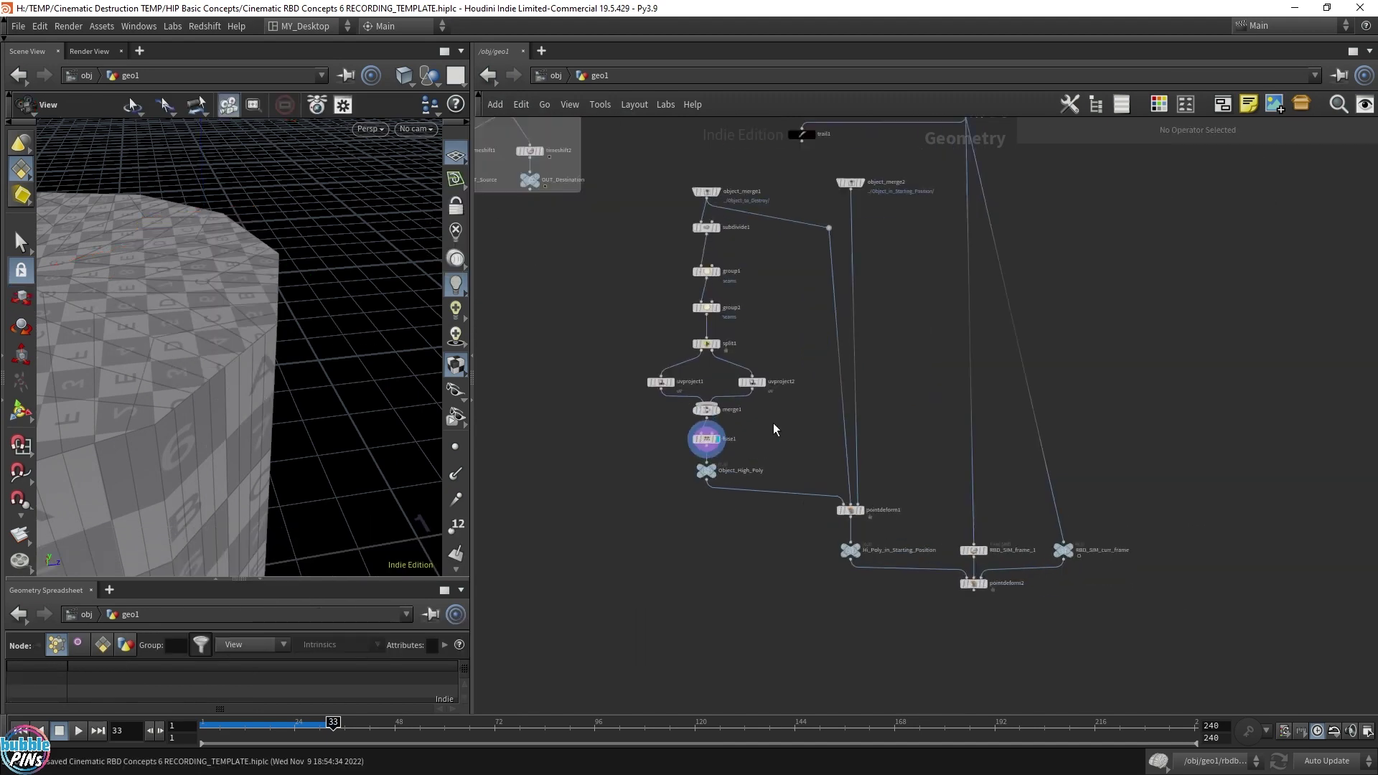
Step: Display pointdeform2 and attach a null named OUT_RENDER to its output
scroll(779, 425, up, 3)
drag(381, 360, 337, 248)
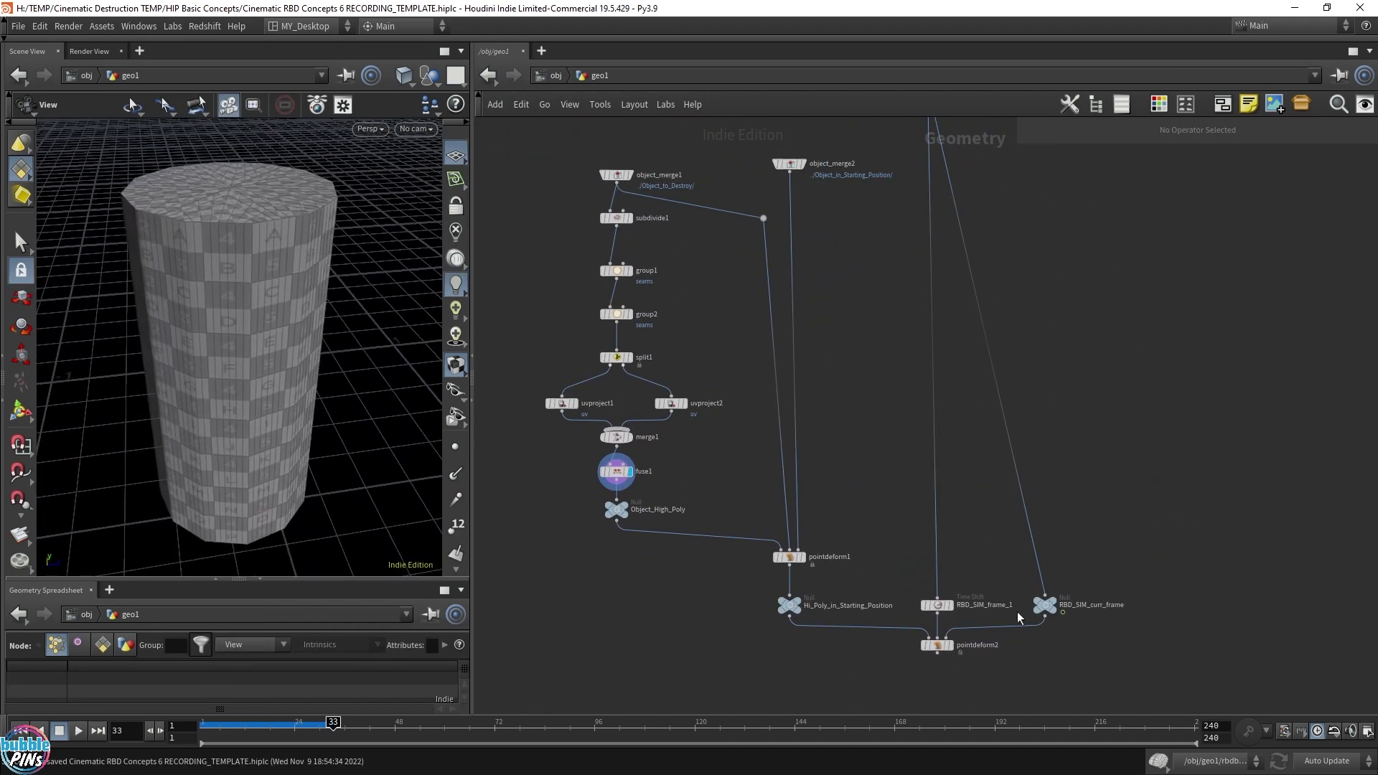
click(952, 645)
middle_drag(952, 650, 883, 564)
drag(869, 567, 869, 616)
key(Tab)
text(null)
key(Return)
double_click(890, 619)
text(OUT_)
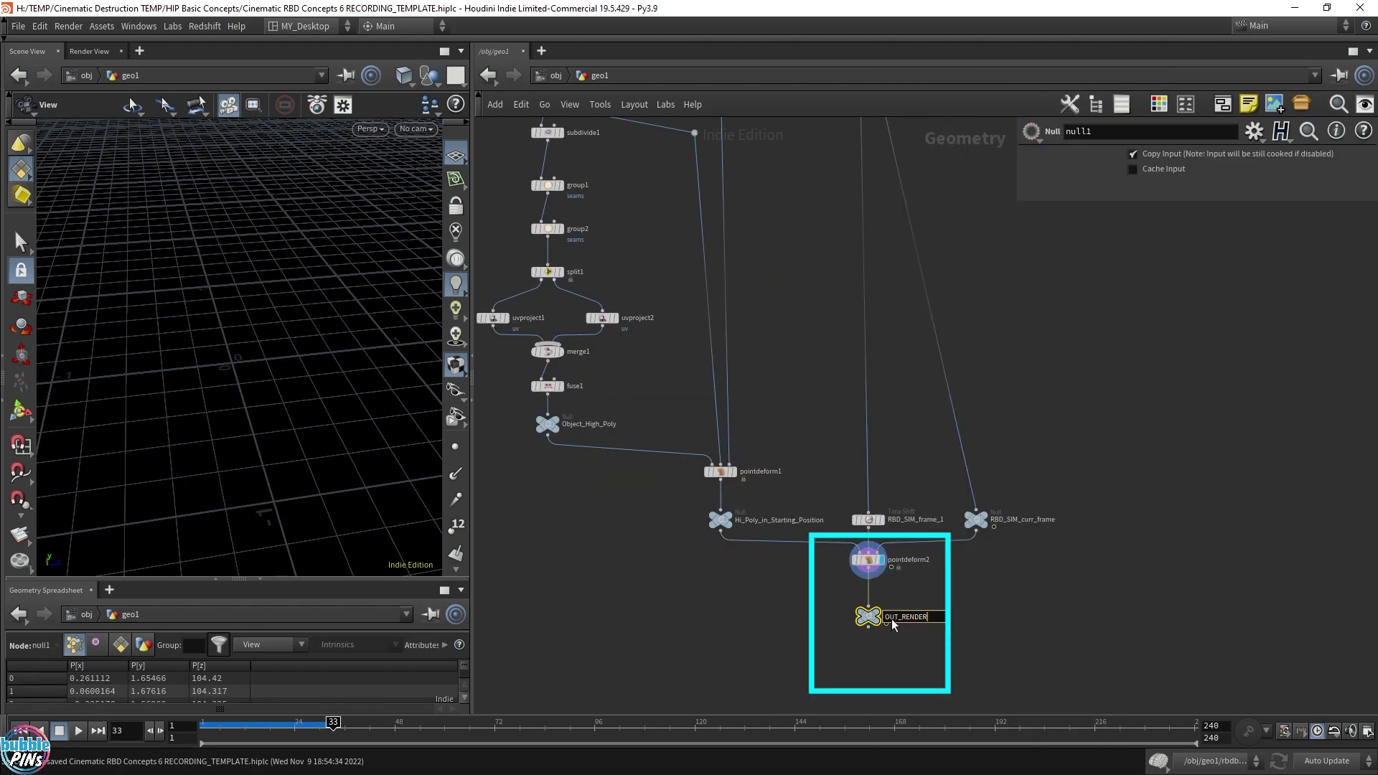
text(RENDER)
key(Return)
Step: Append an Output node with output index 0 below OUT_RENDER and align it under the null
key(Tab)
text(o)
key(Return)
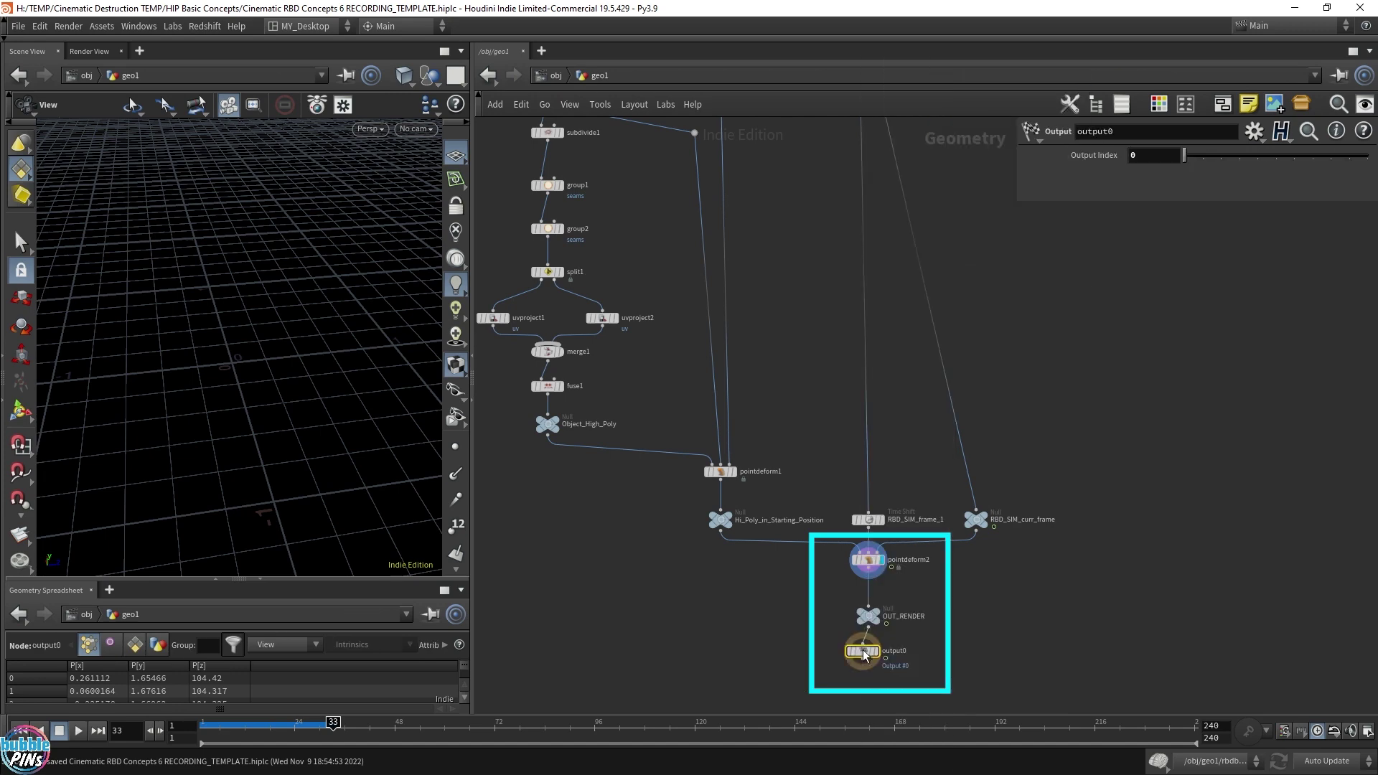
click(869, 656)
drag(962, 657, 995, 647)
Step: Go up to the object level to look over the scene objects, and return inside geo1
click(556, 75)
middle_drag(823, 365, 634, 365)
drag(652, 364, 873, 270)
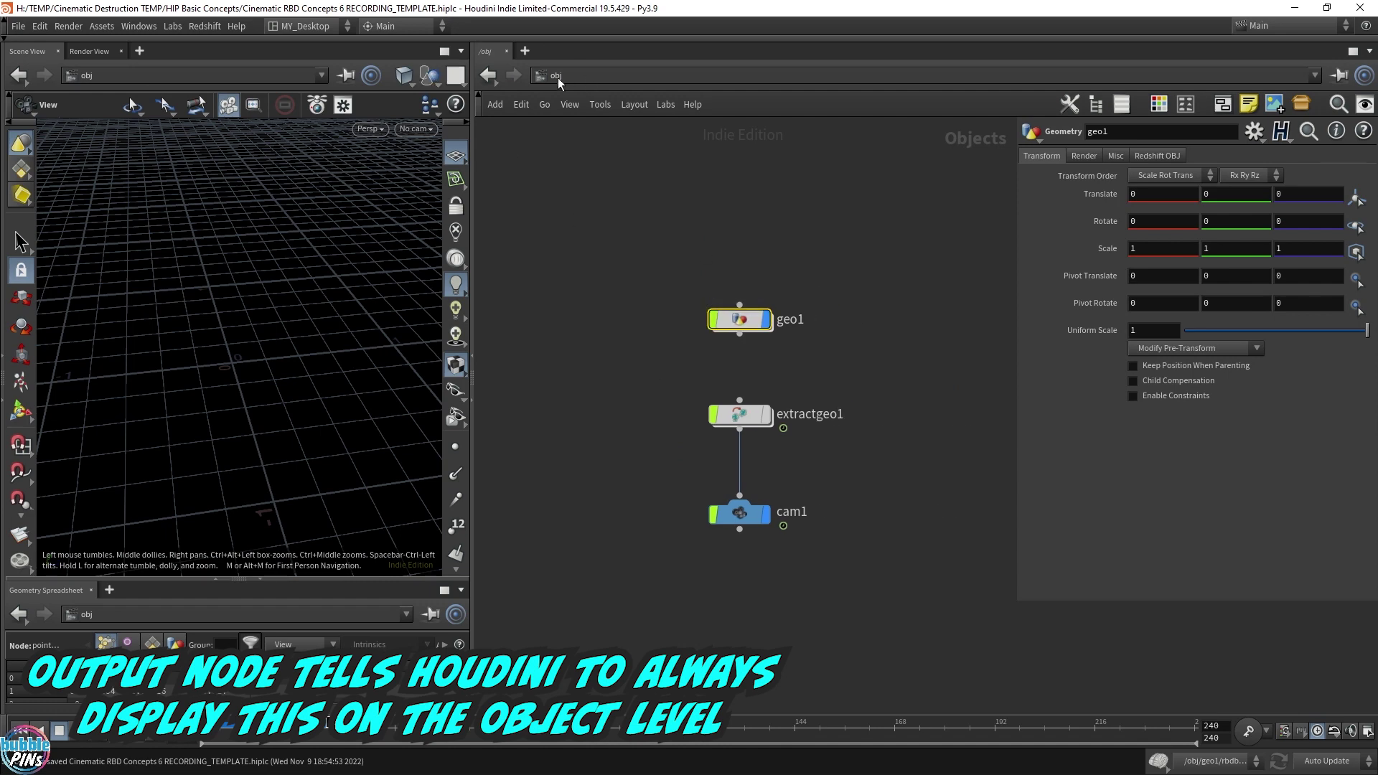
double_click(750, 320)
Step: Look through cam1 with the camera locked to the view, and play the simulation to check the UVs on the deformed object
click(419, 130)
click(456, 197)
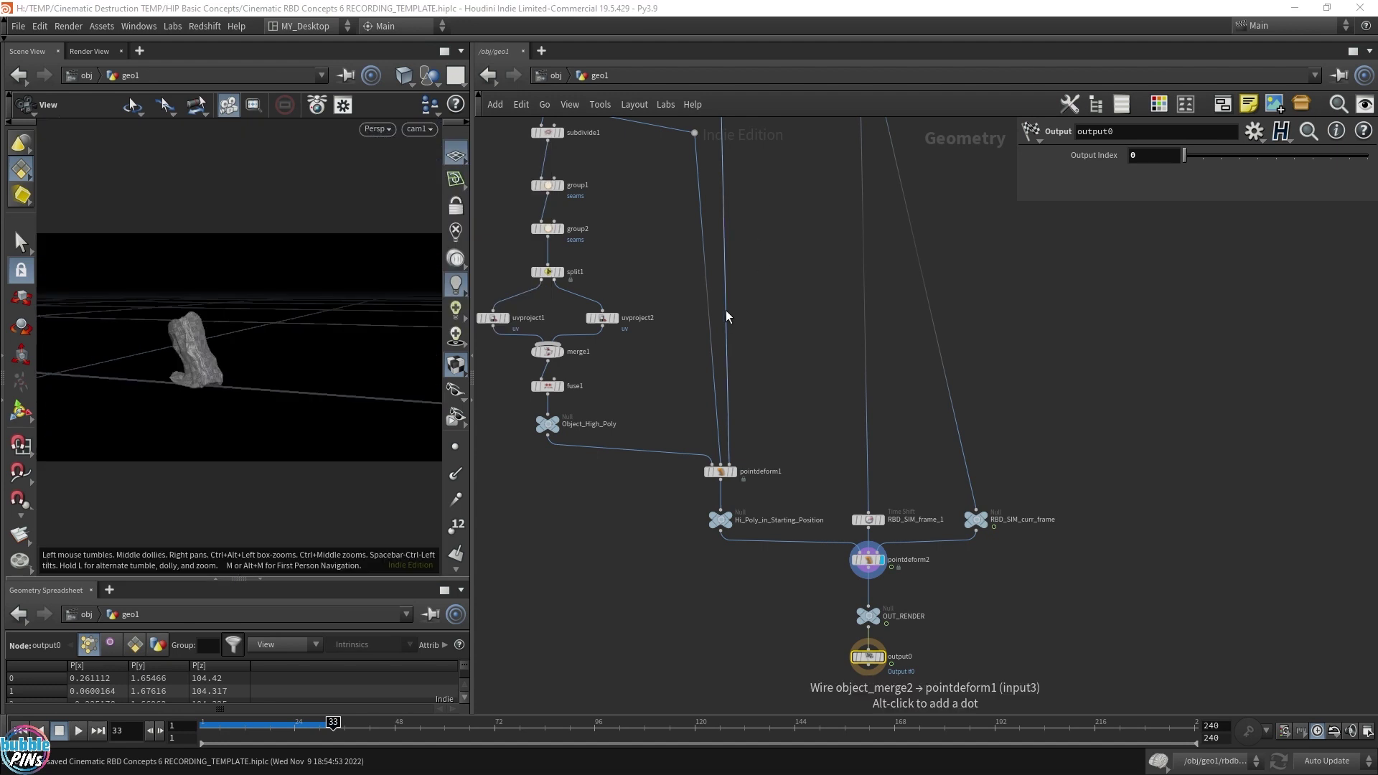
click(455, 206)
scroll(215, 356, up, 4)
key(Up)
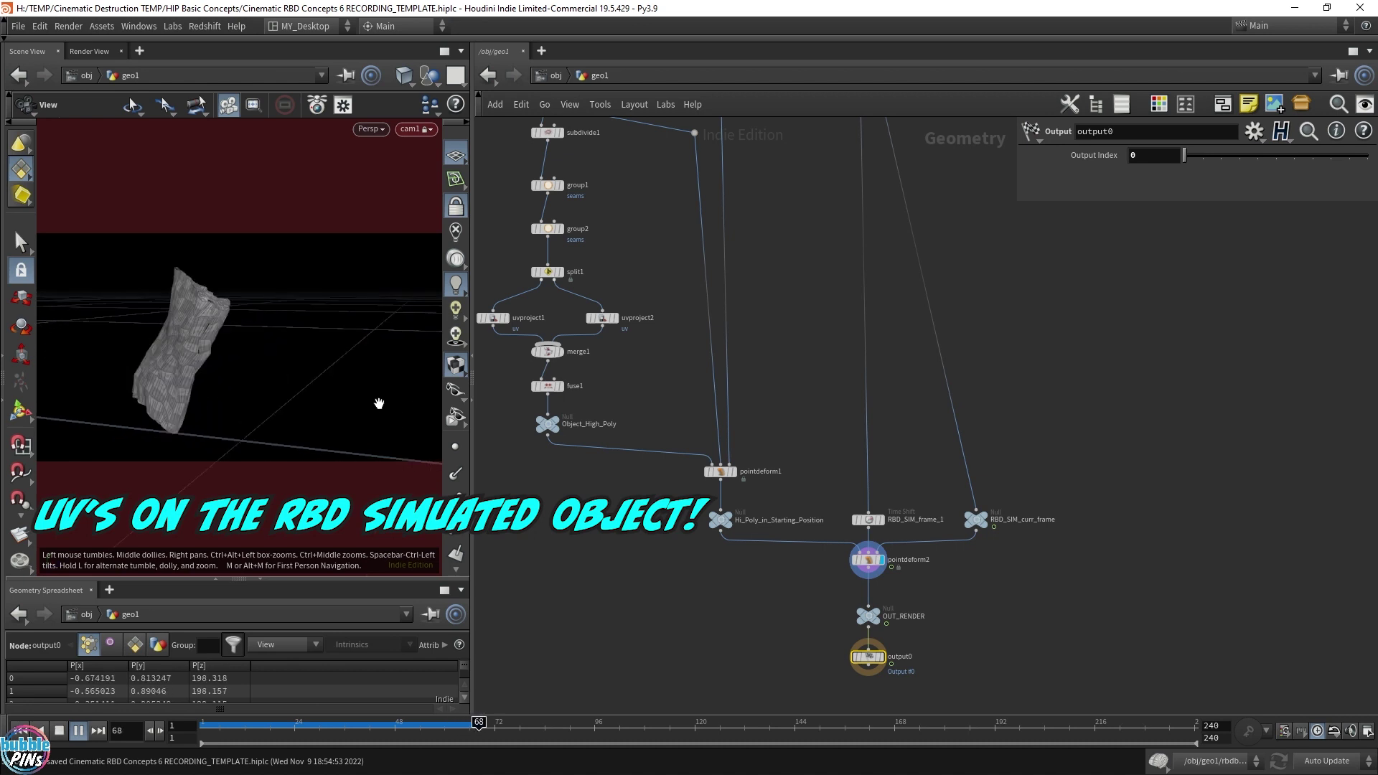
Step: Stop the playback, return to frame 1, and save the scene
key(Up)
key(ctrl+Up)
click(730, 628)
key(ctrl+s)
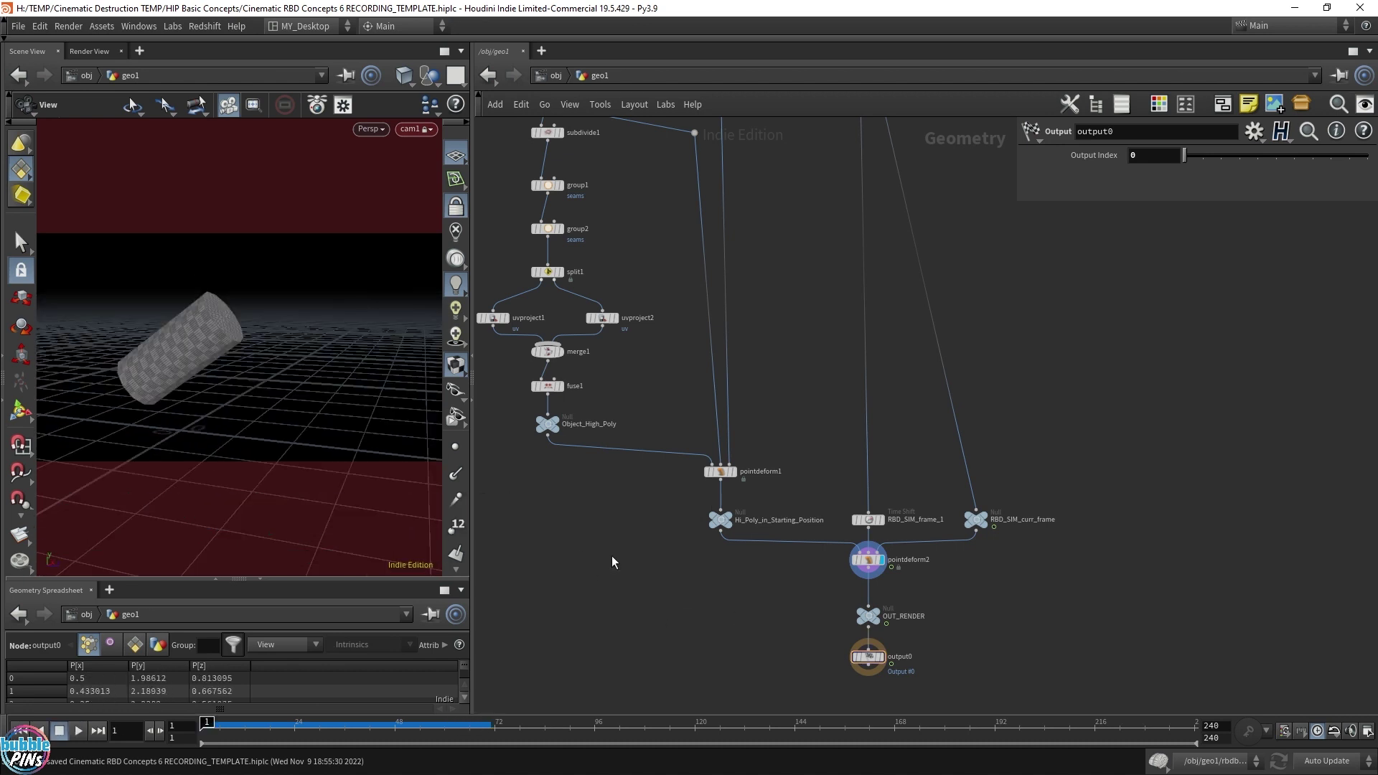
Step: Select the Object_High_Poly null at the end of the UV branch, save the scene again, and go back to frame 1
click(548, 436)
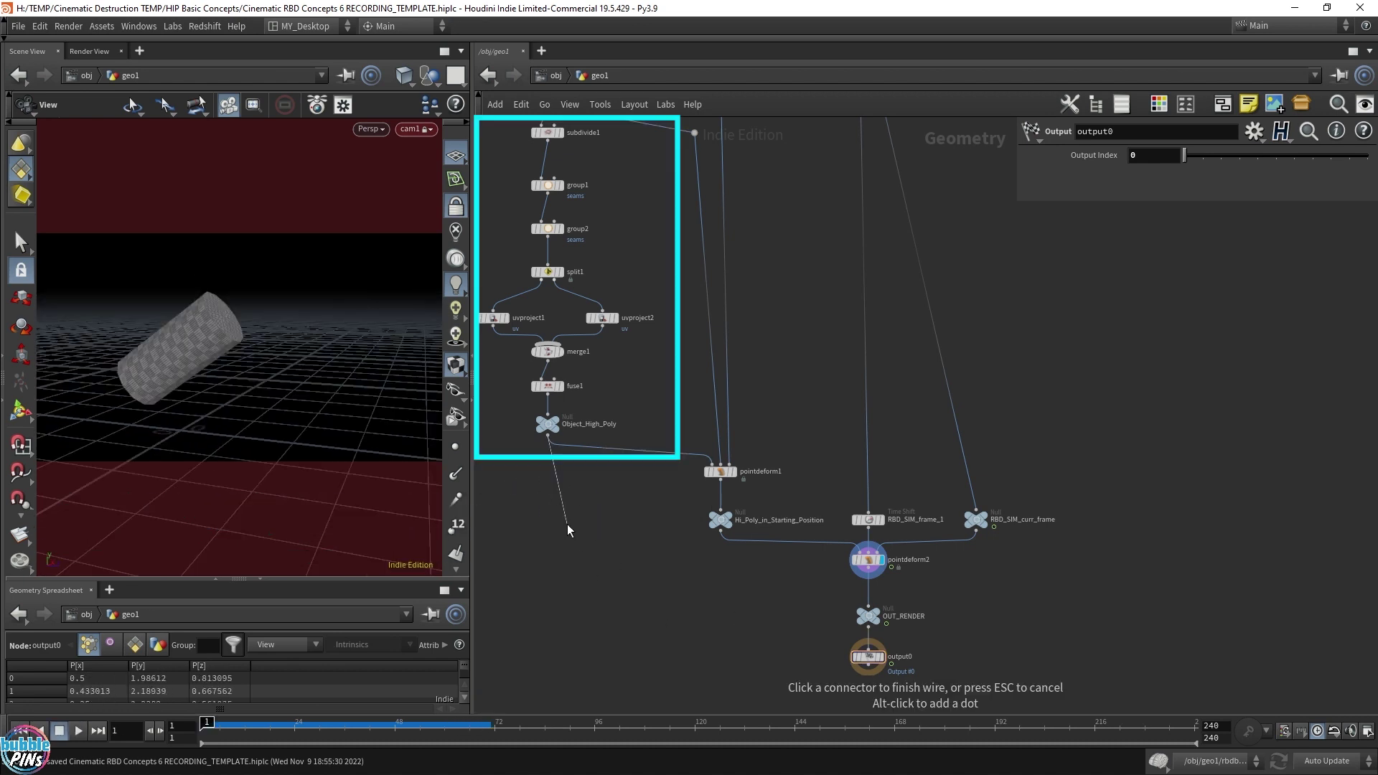
key(Escape)
middle_drag(643, 562, 754, 610)
scroll(704, 572, down, 1)
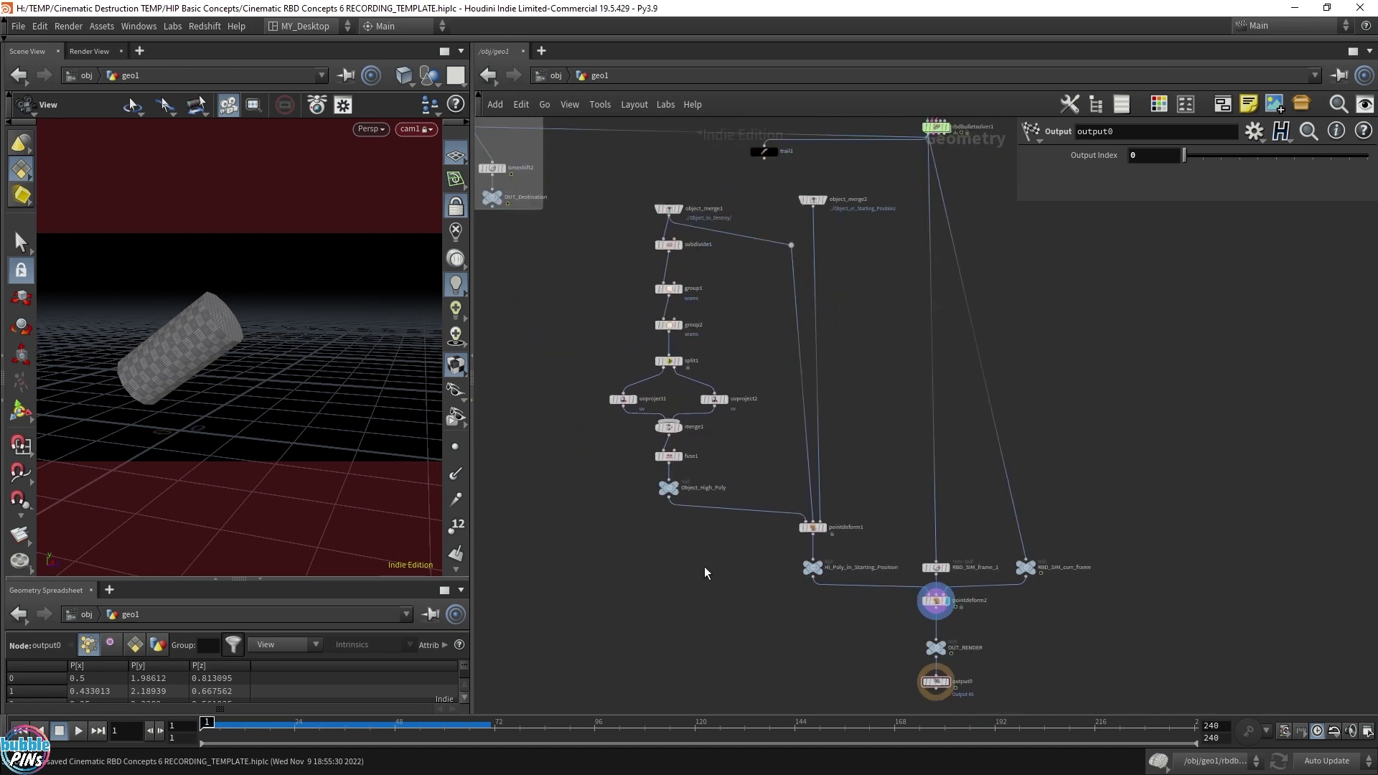
click(668, 488)
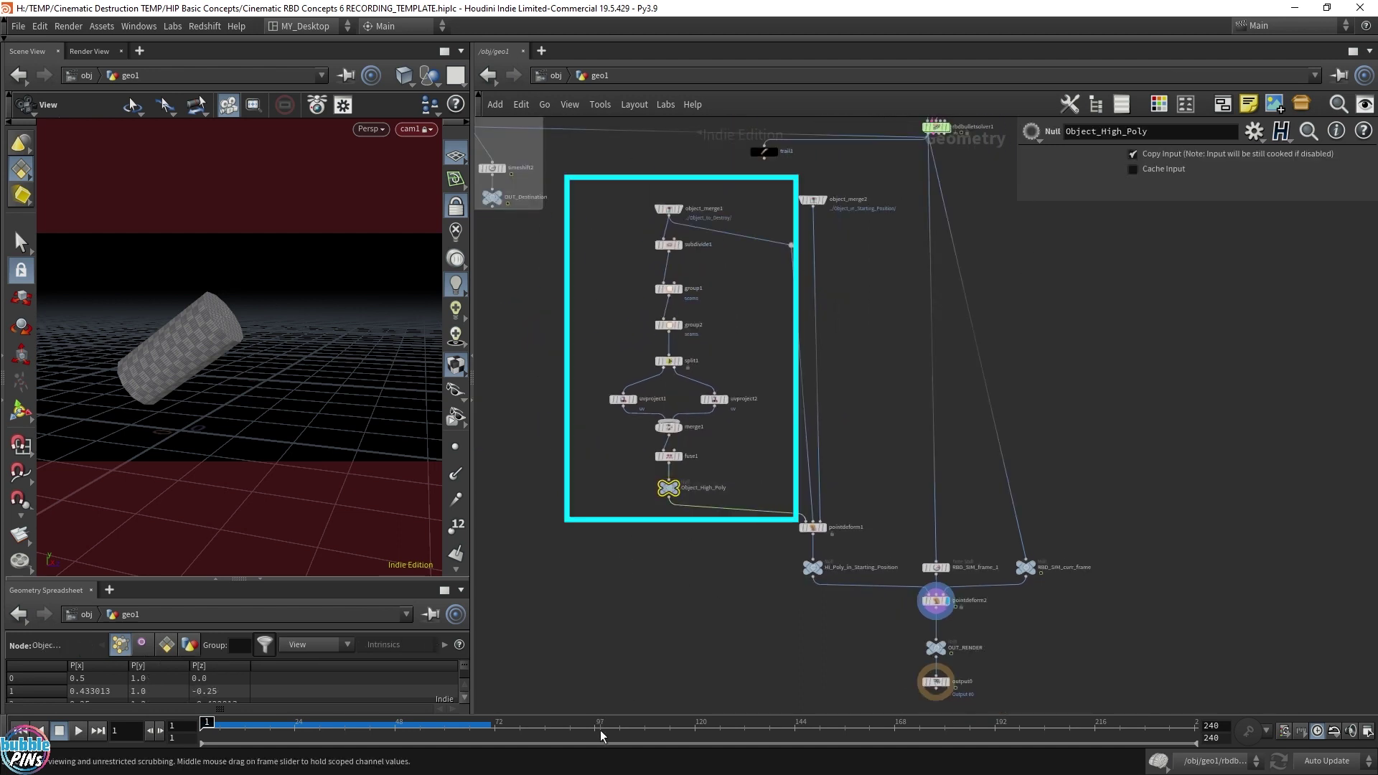
key(ctrl+s)
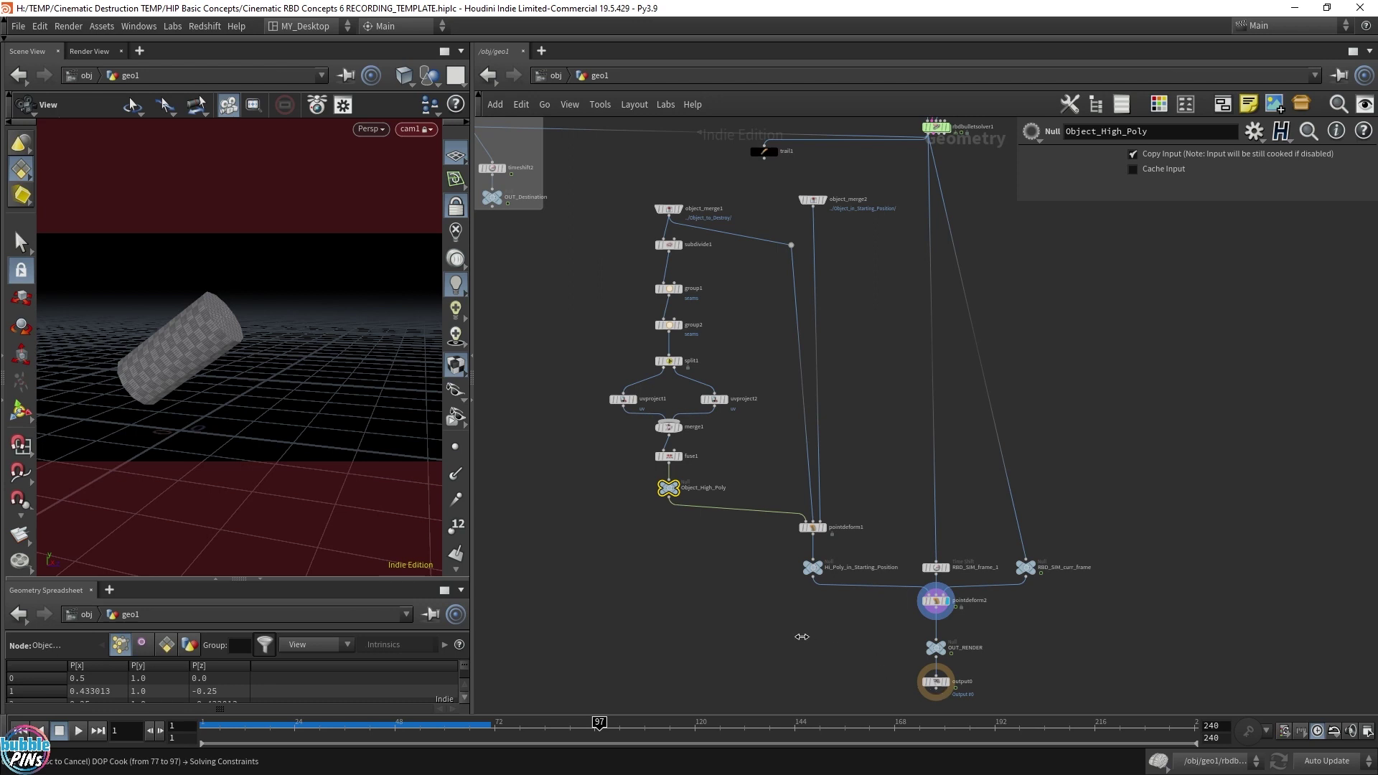
key(Up)
Step: Add a ROP FBX Output node below Object_High_Poly and wire it to that null's output
click(936, 681)
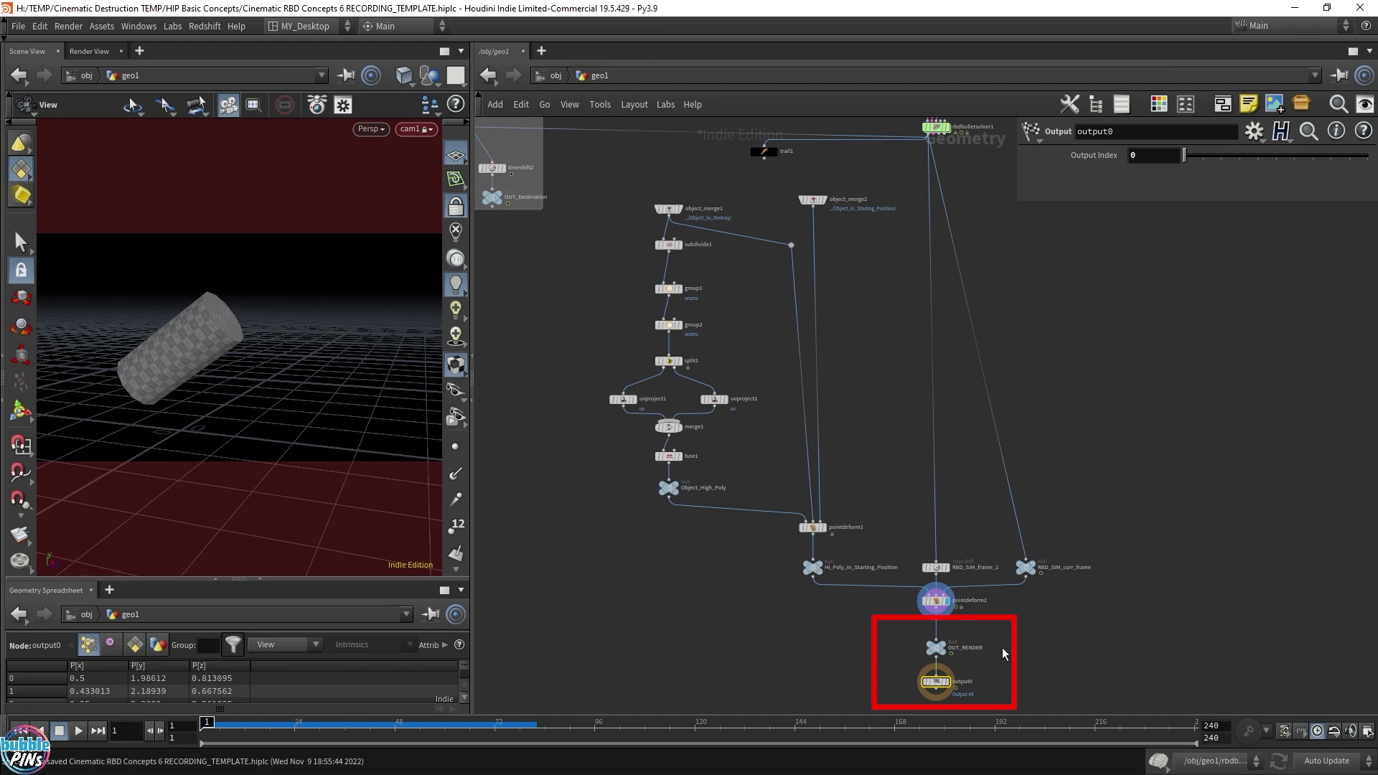
key(Tab)
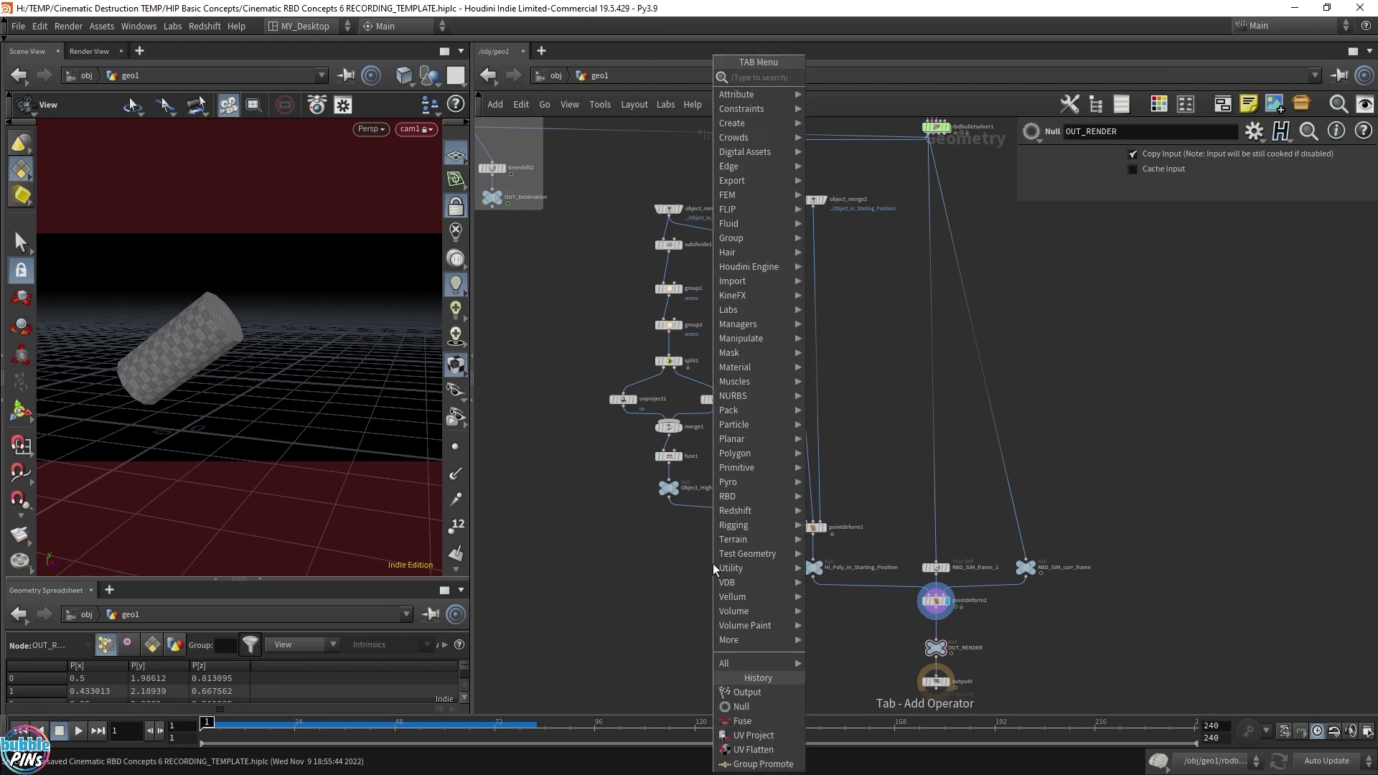
text(fbx ou)
key(Return)
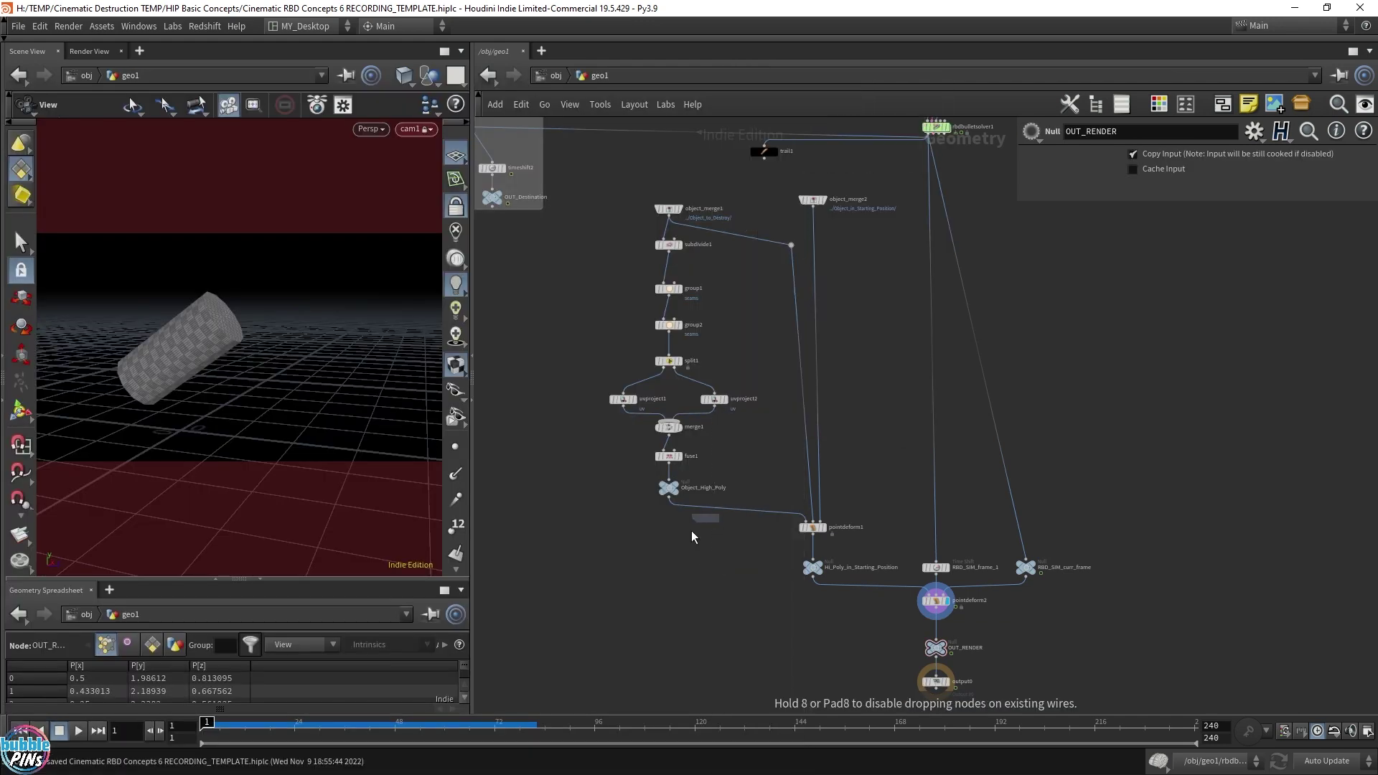
click(662, 548)
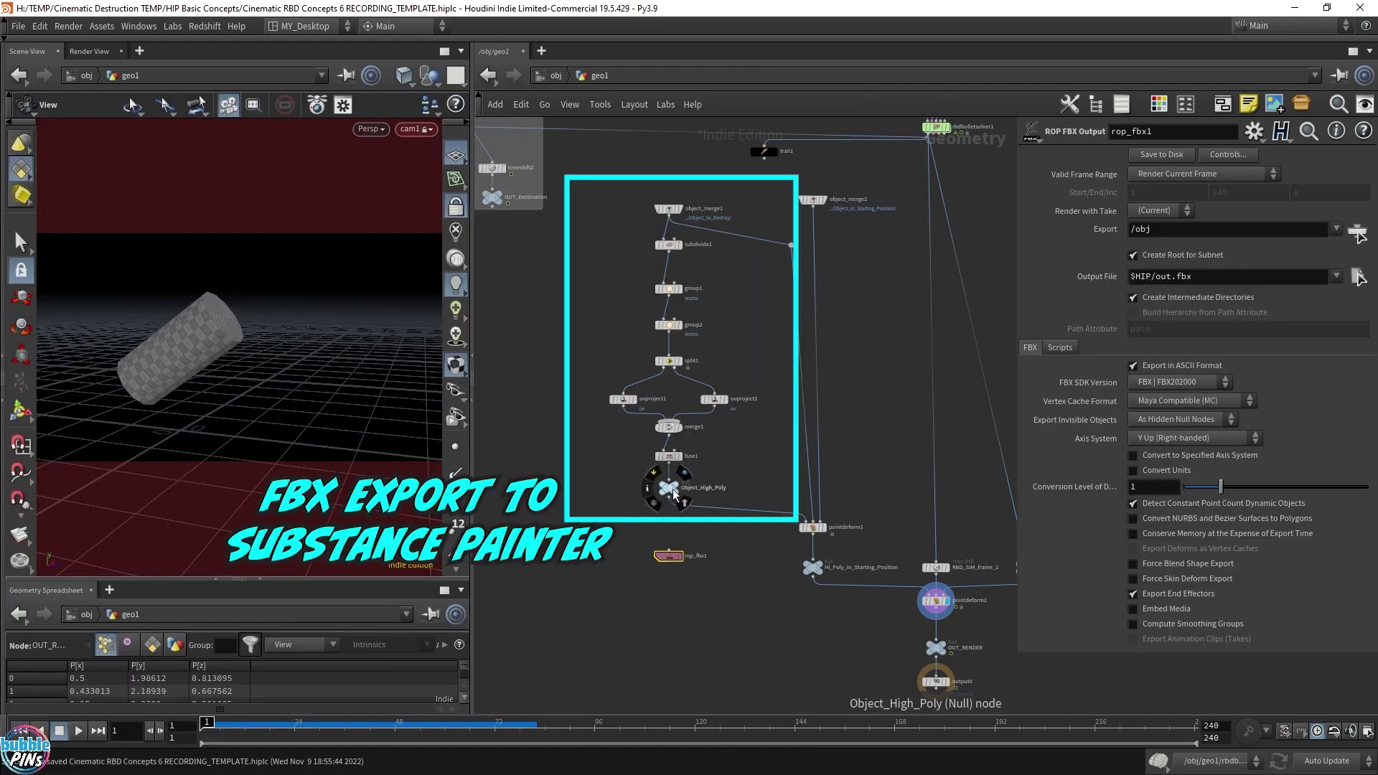
click(671, 549)
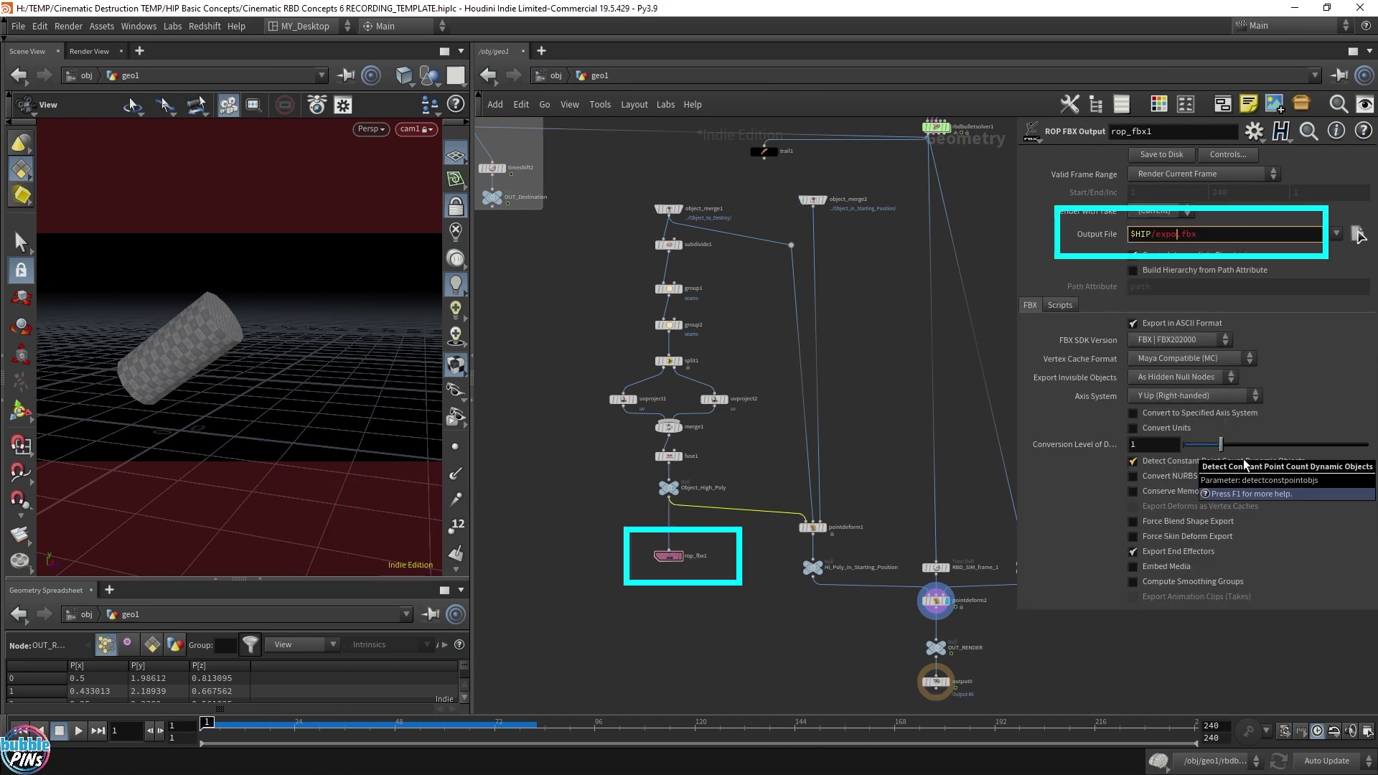
Step: Set rop_fbx1's output file to $HIP/exports/tube_UV.fbx and turn off the ASCII format export
text(tube_UV)
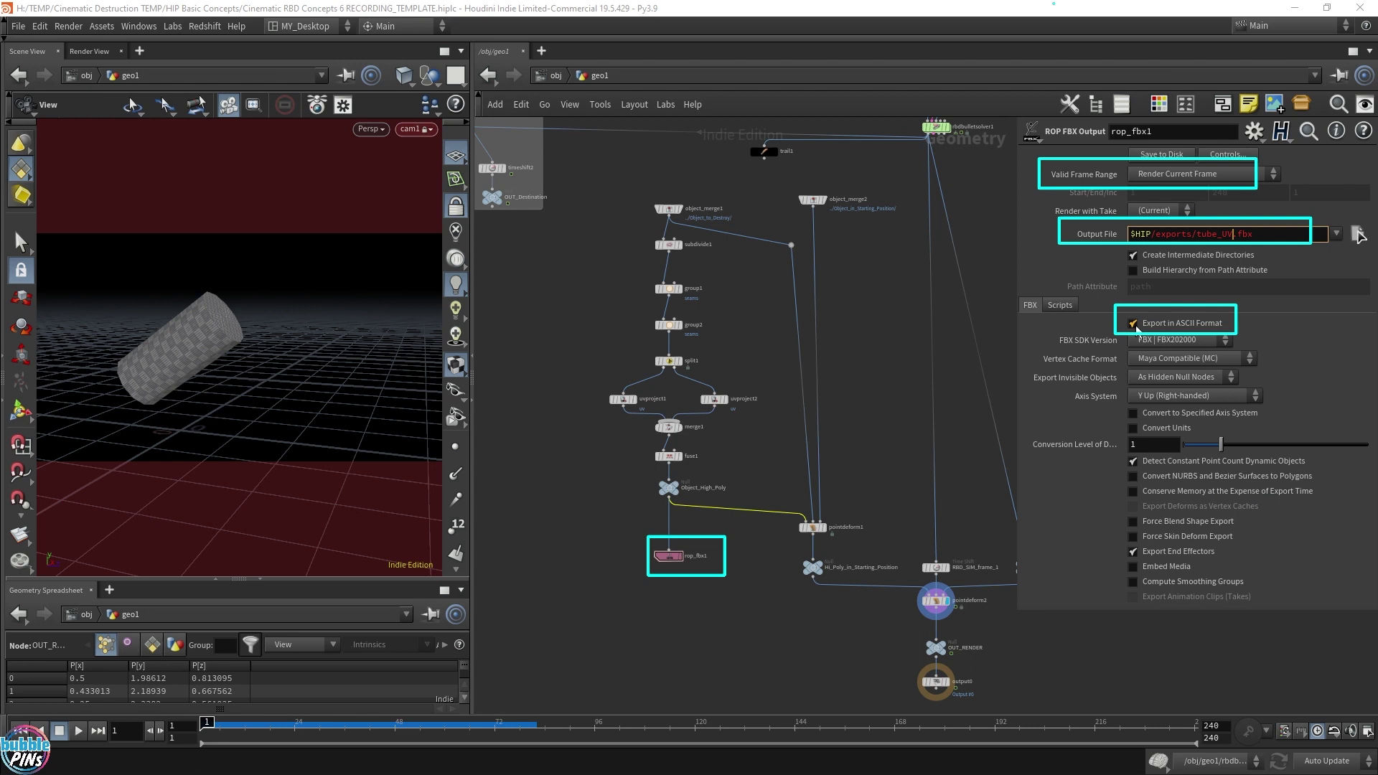
click(1132, 324)
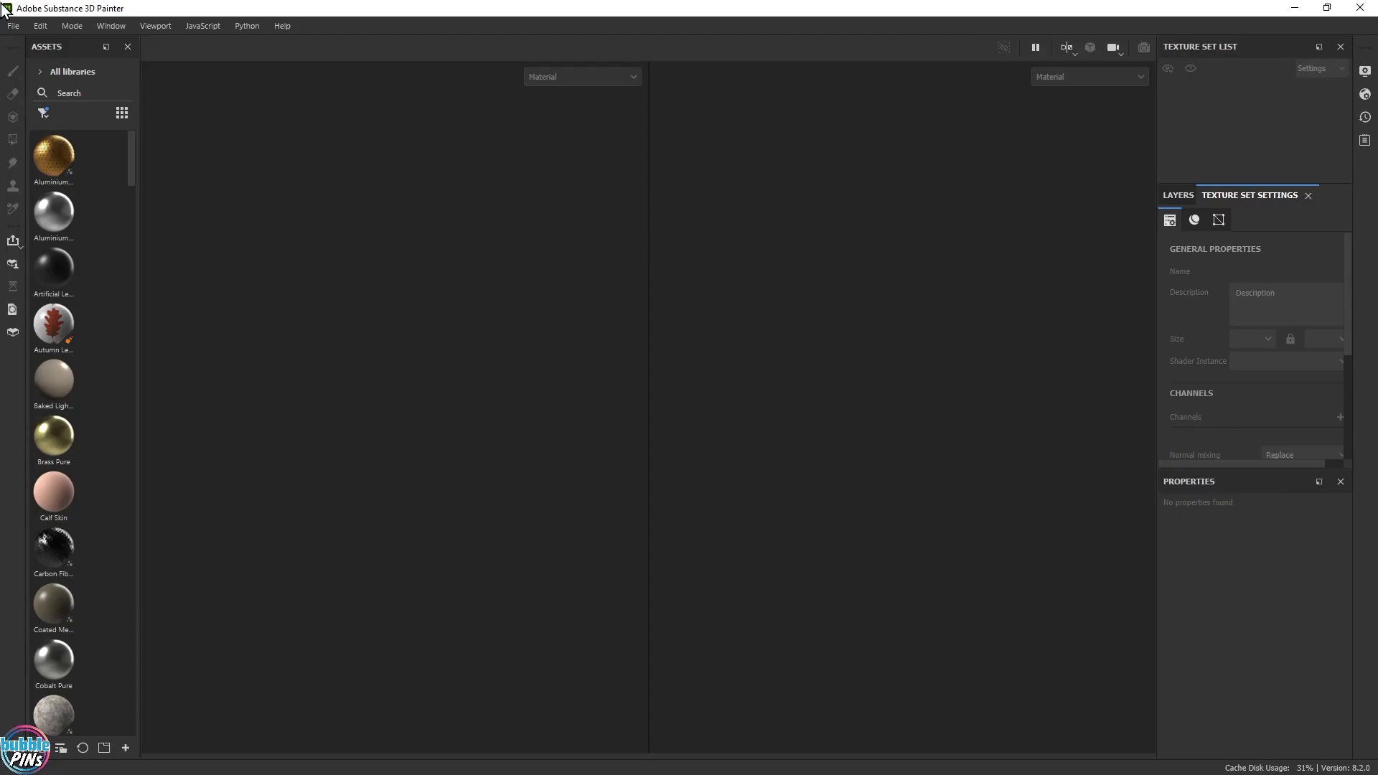
Step: In Adobe Substance 3D Painter, create a new project from tube_UV.fbx in the HIP Basic Concepts exports folder
click(14, 25)
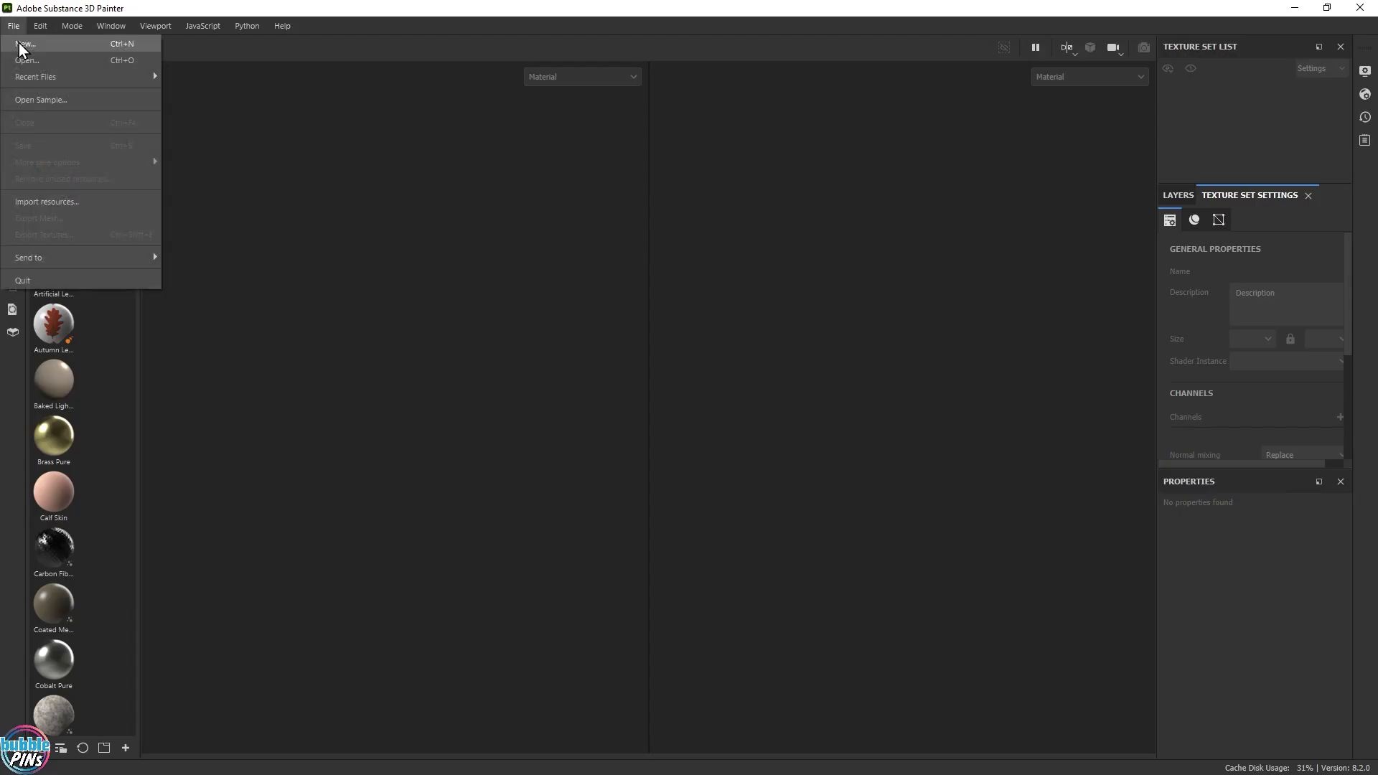
click(20, 46)
click(815, 235)
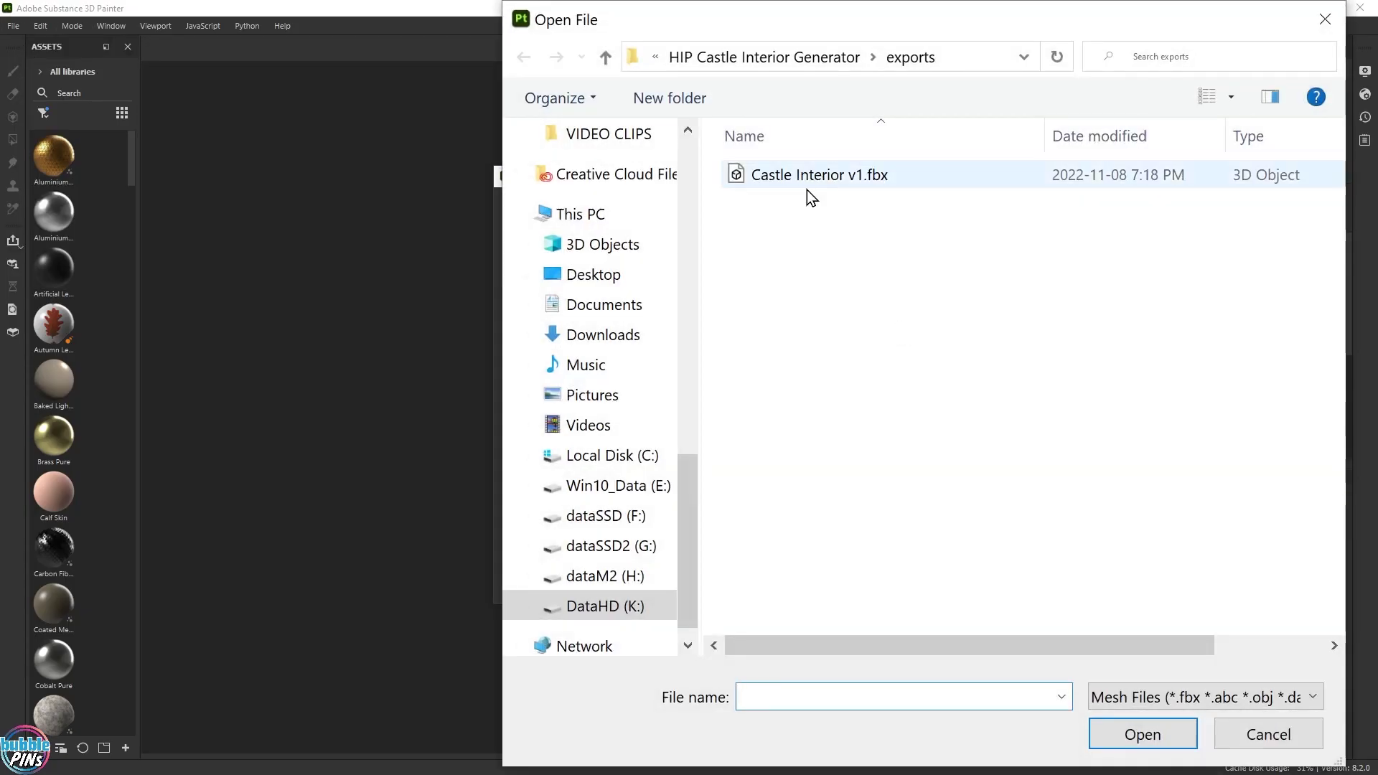
click(981, 56)
key(ctrl+v)
key(Return)
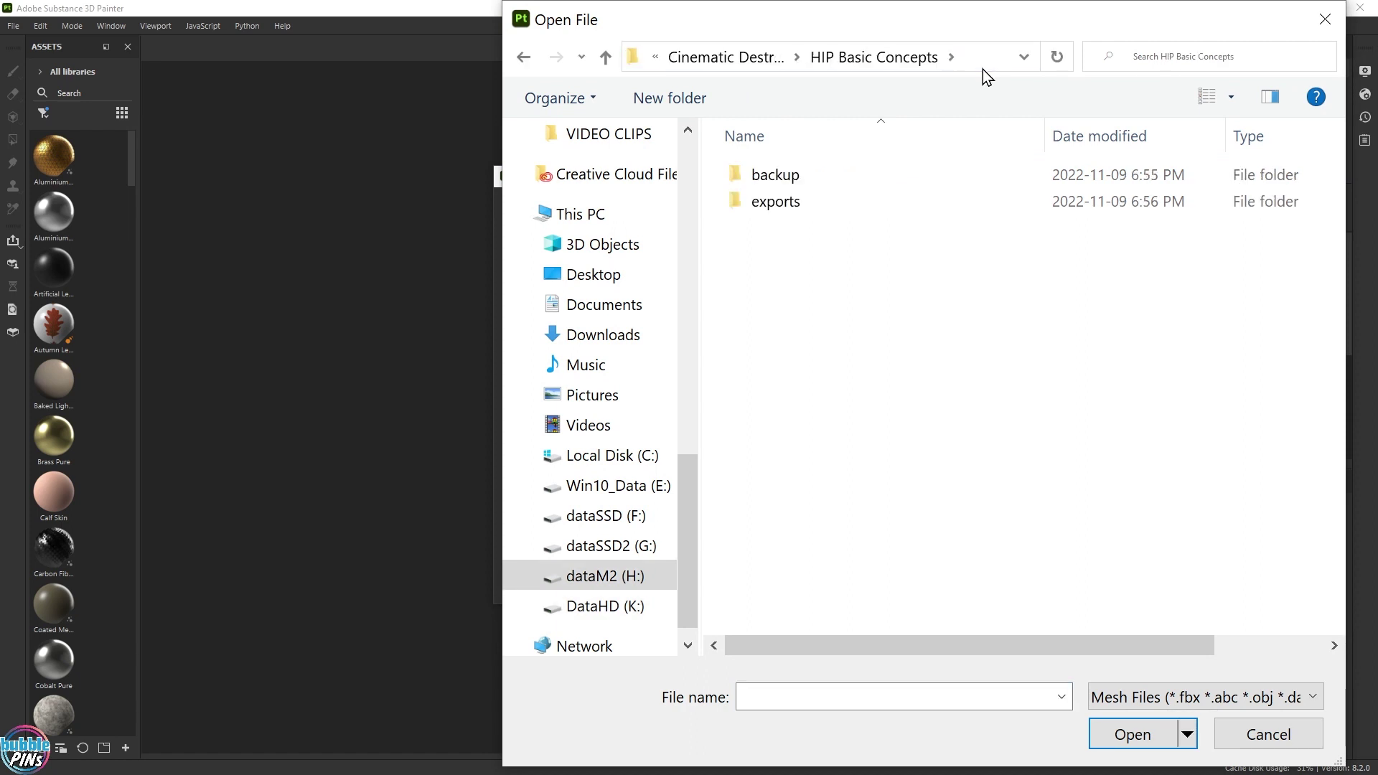
double_click(788, 206)
click(767, 175)
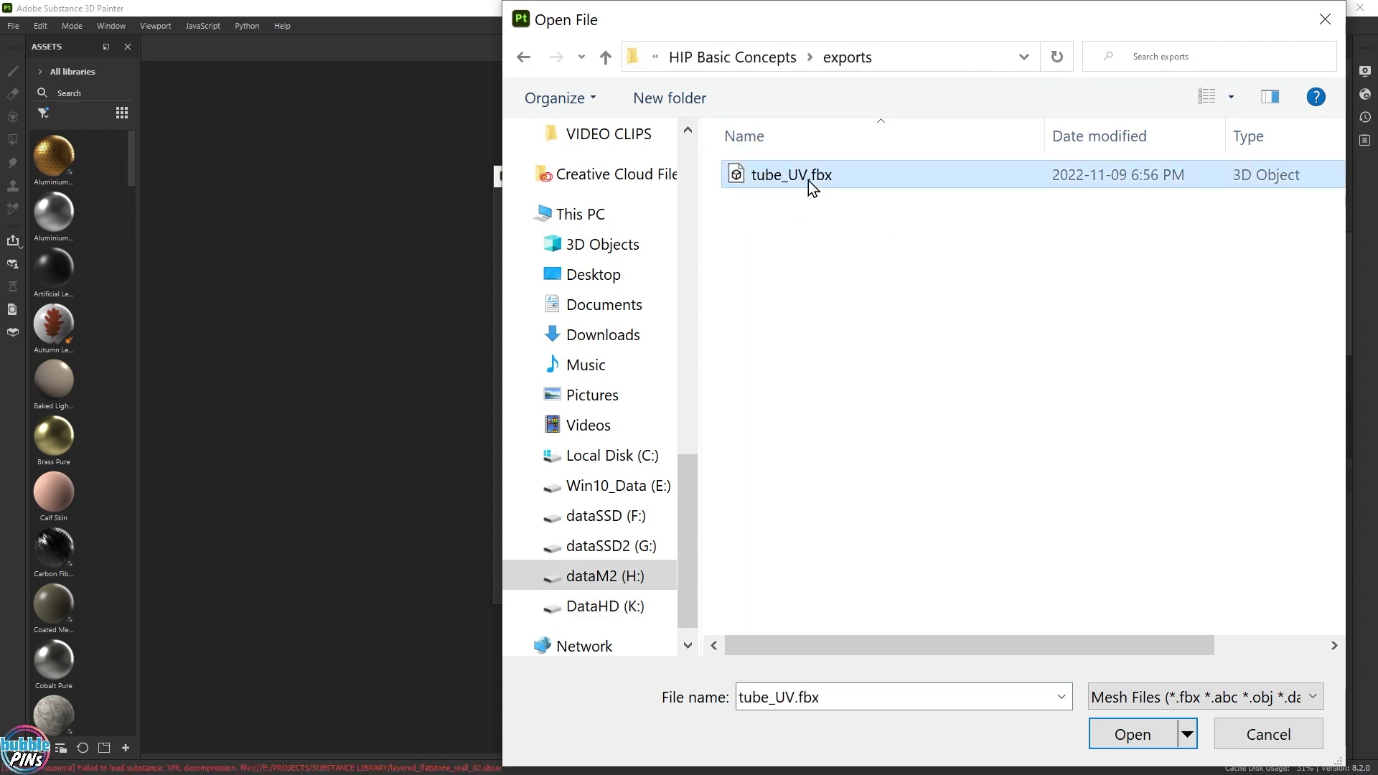
double_click(808, 181)
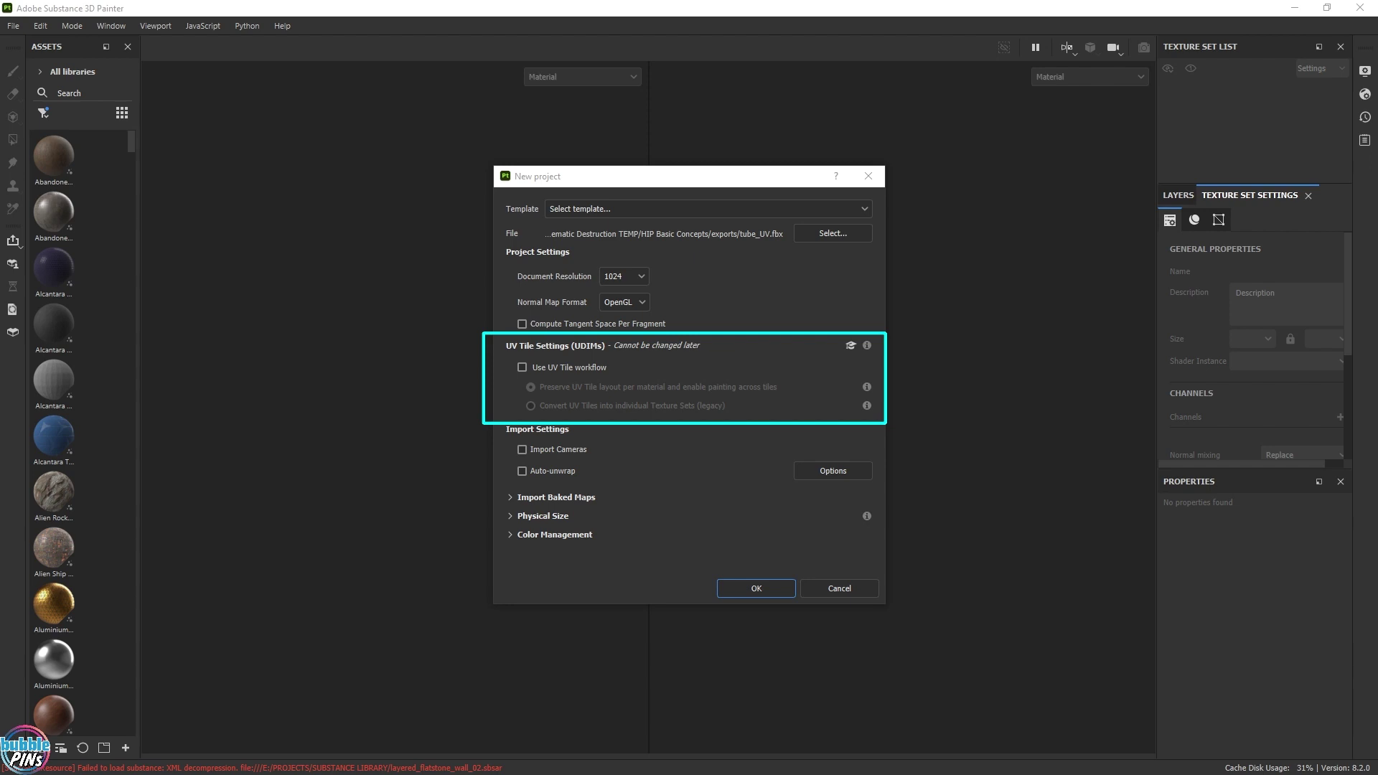
click(755, 587)
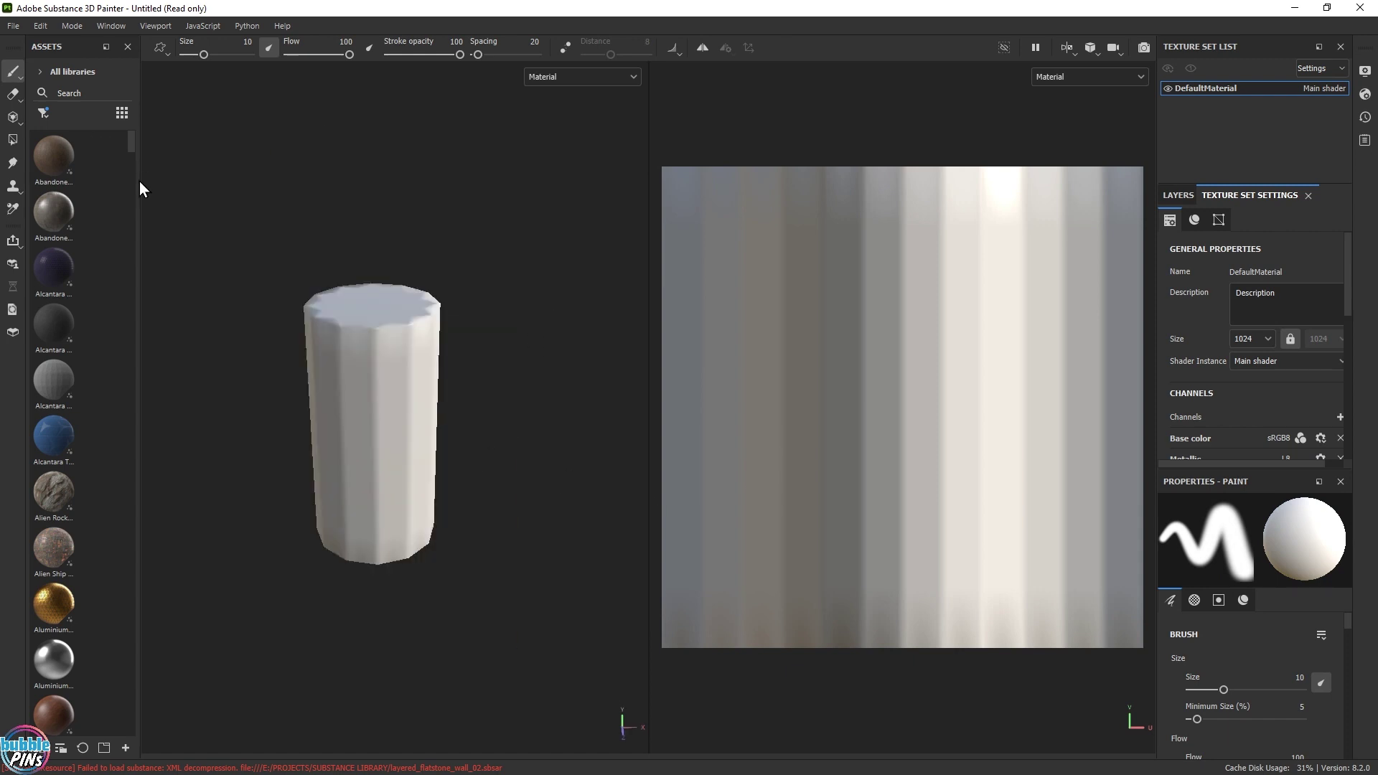
Step: Search the assets for "ship" and apply the Sci Fi Technical Hull material to the cylinder
drag(138, 188, 246, 188)
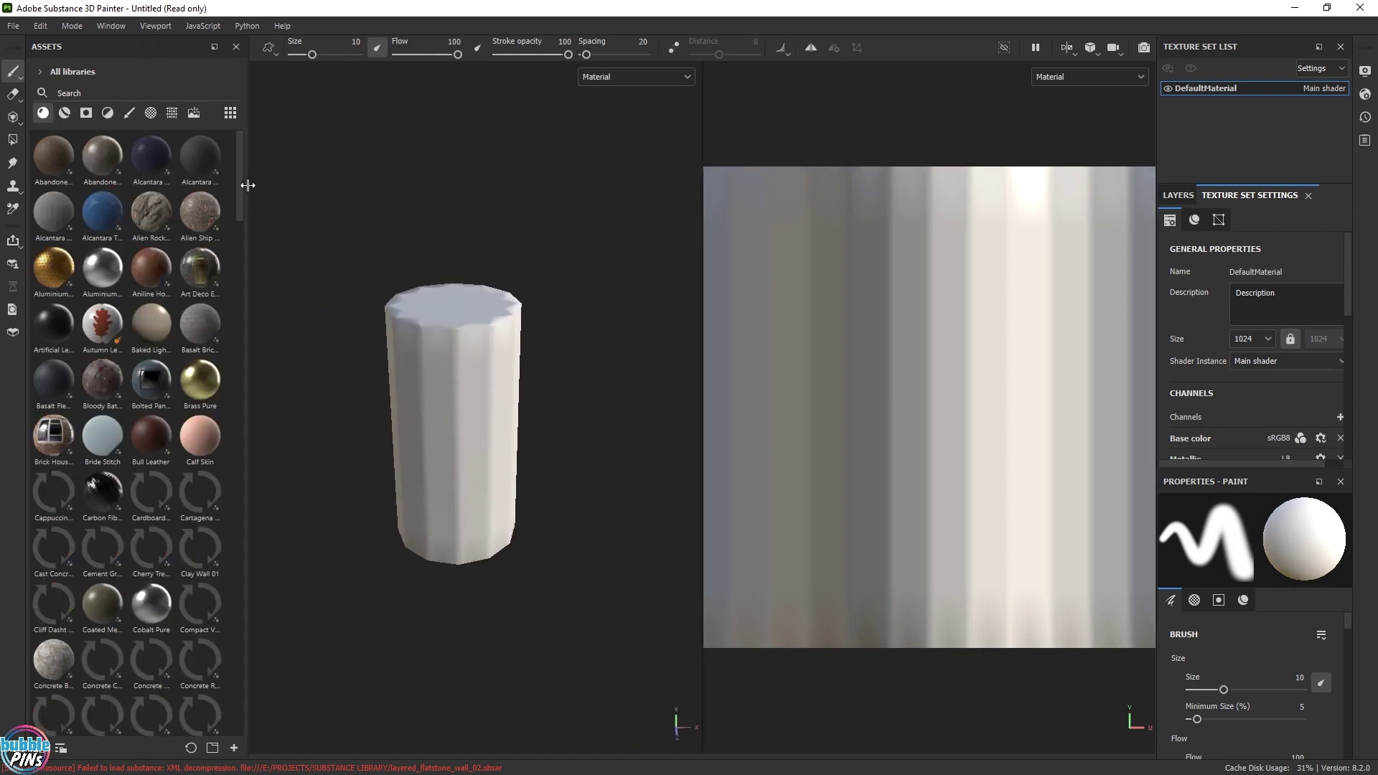
text(ship)
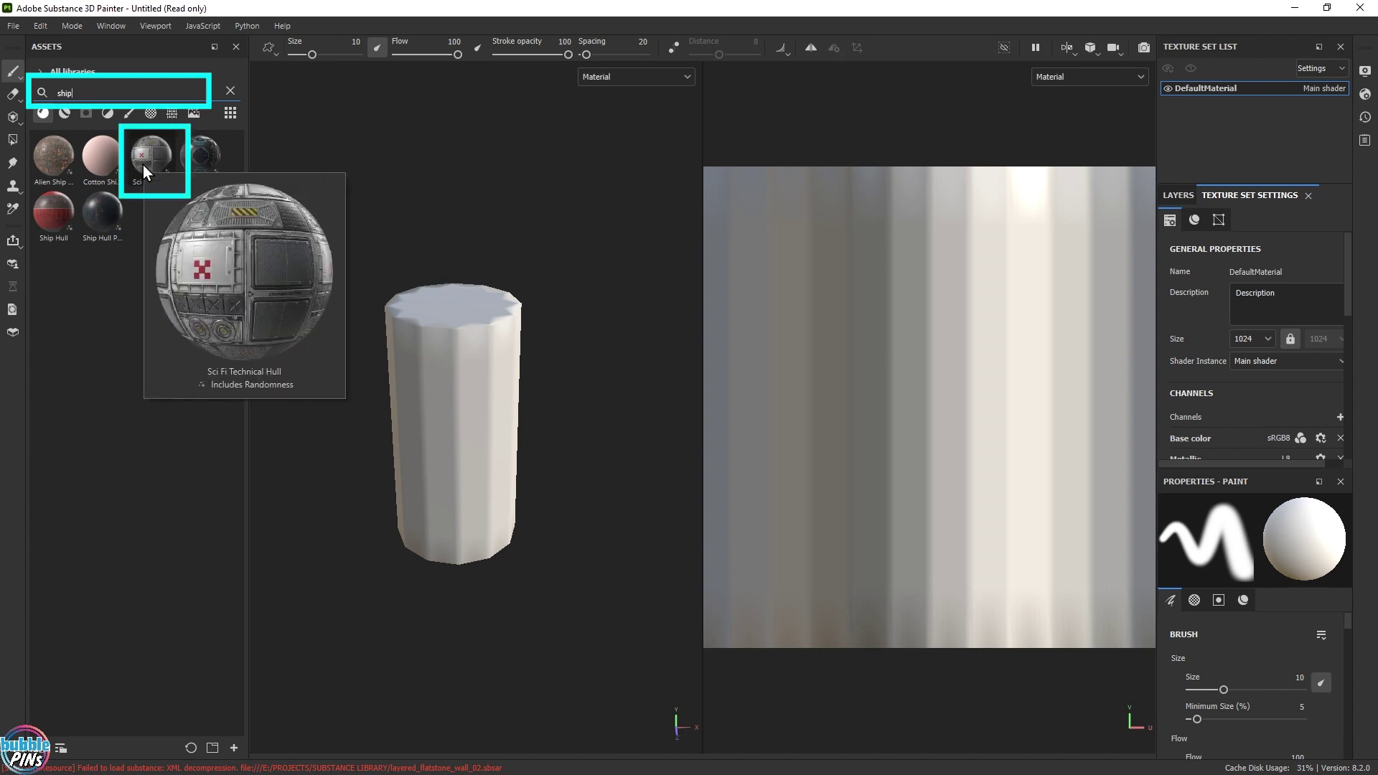
click(160, 186)
drag(154, 148, 442, 381)
drag(517, 478, 518, 477)
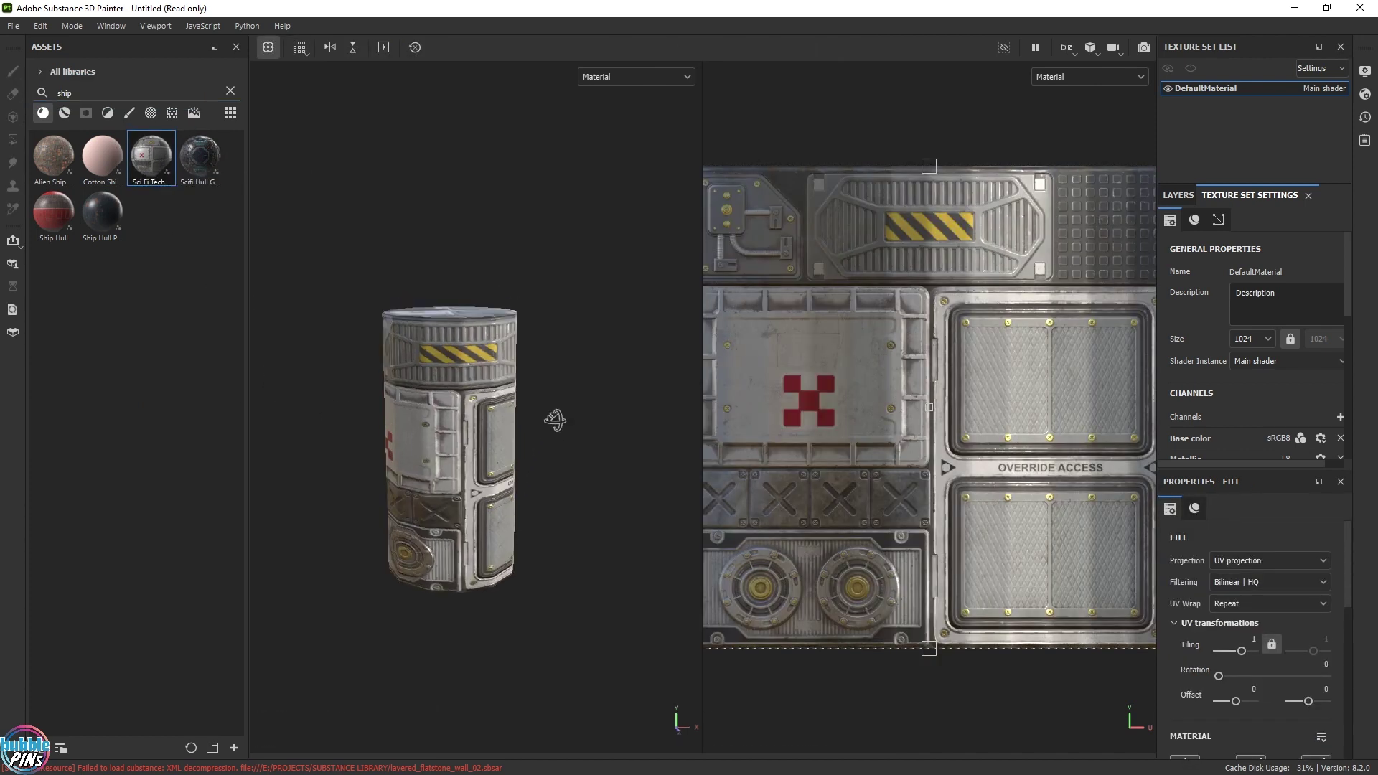
alt+drag(684, 337, 533, 538)
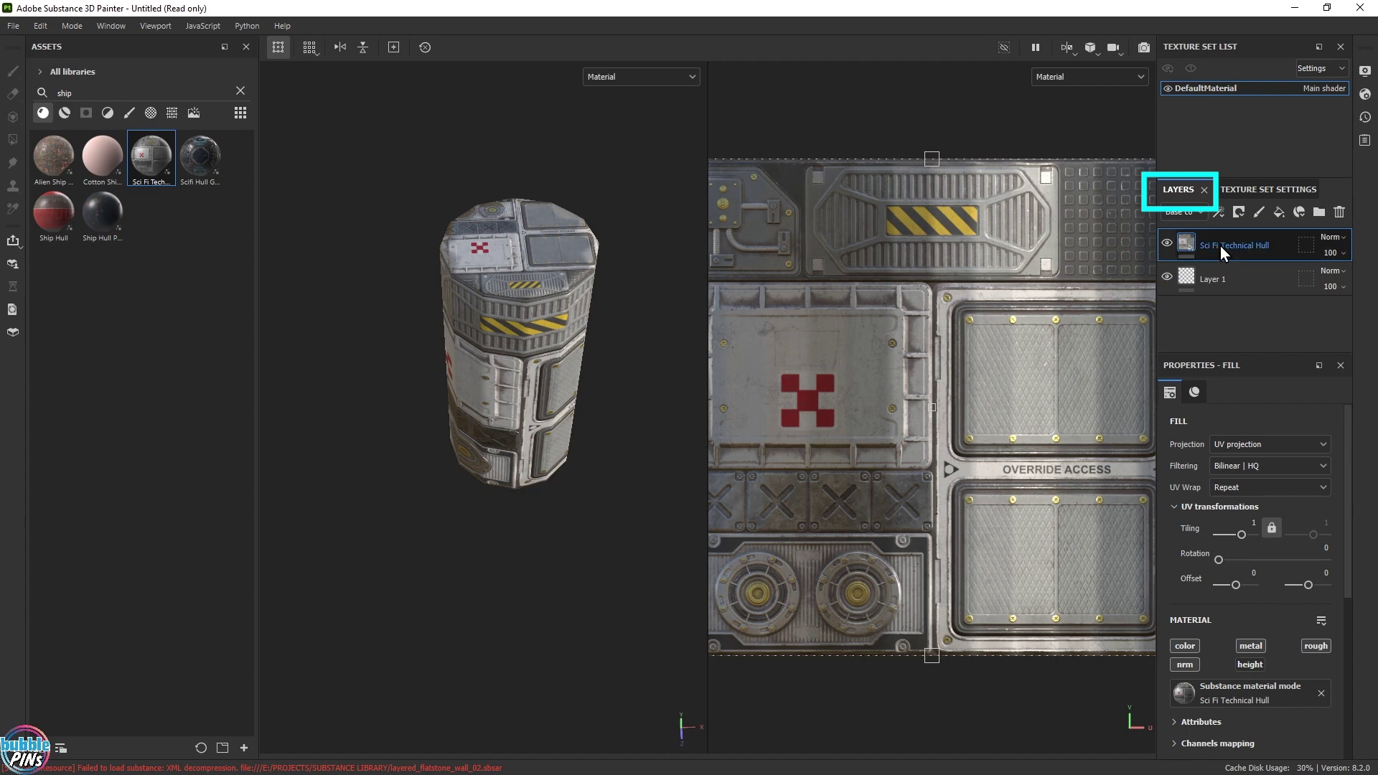
click(1252, 668)
Step: Export the textures to the Tube Ship Crash textures folder with the PBR Metallic Roughness_WITHOUT MESH NAME output template
click(13, 26)
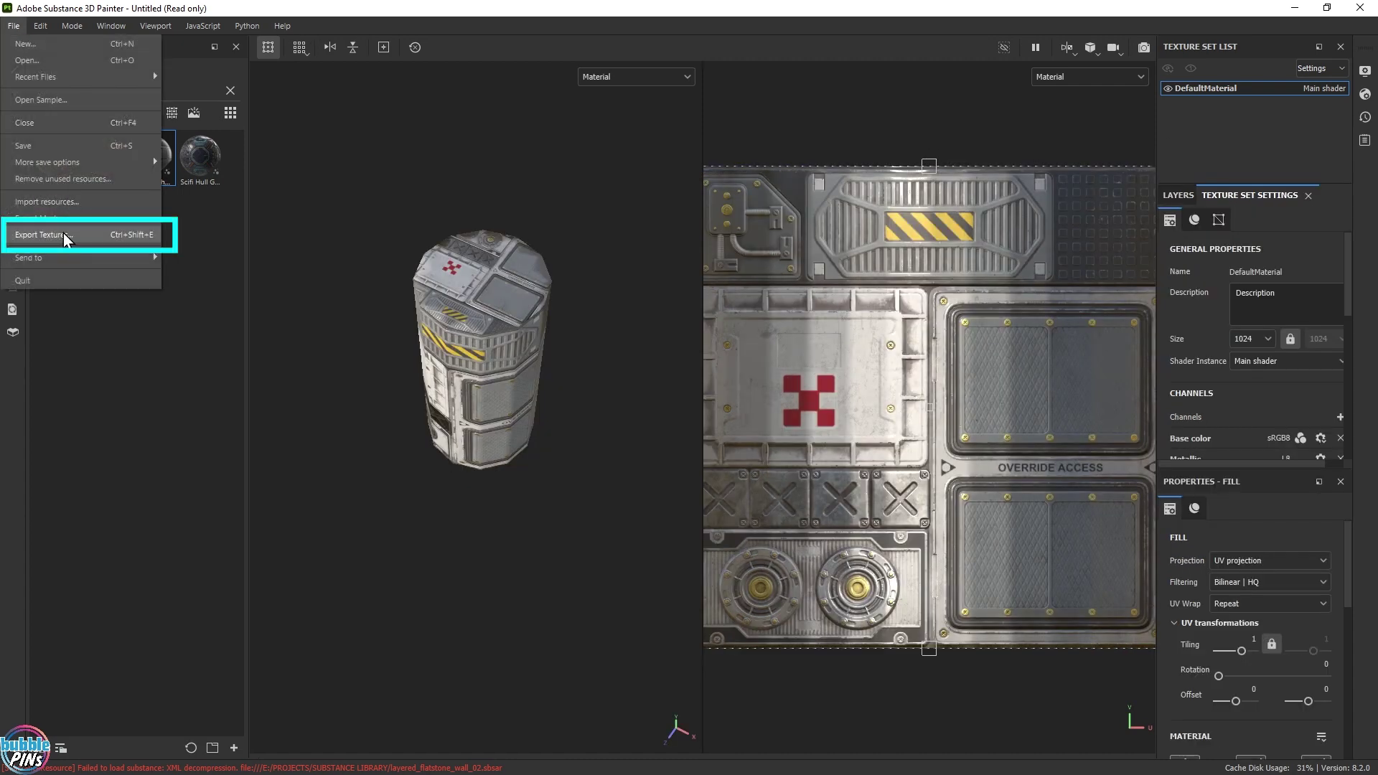
click(64, 235)
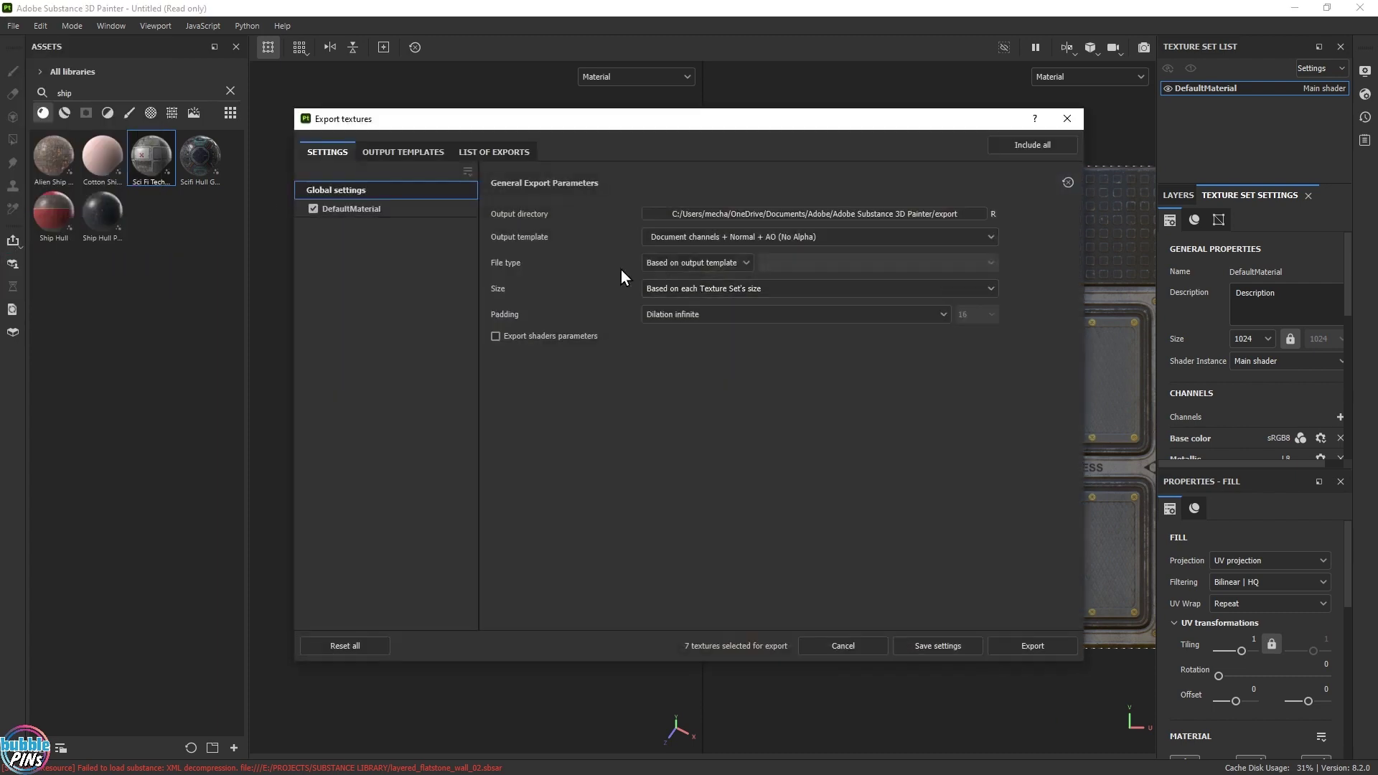
click(718, 238)
scroll(754, 305, down, 3)
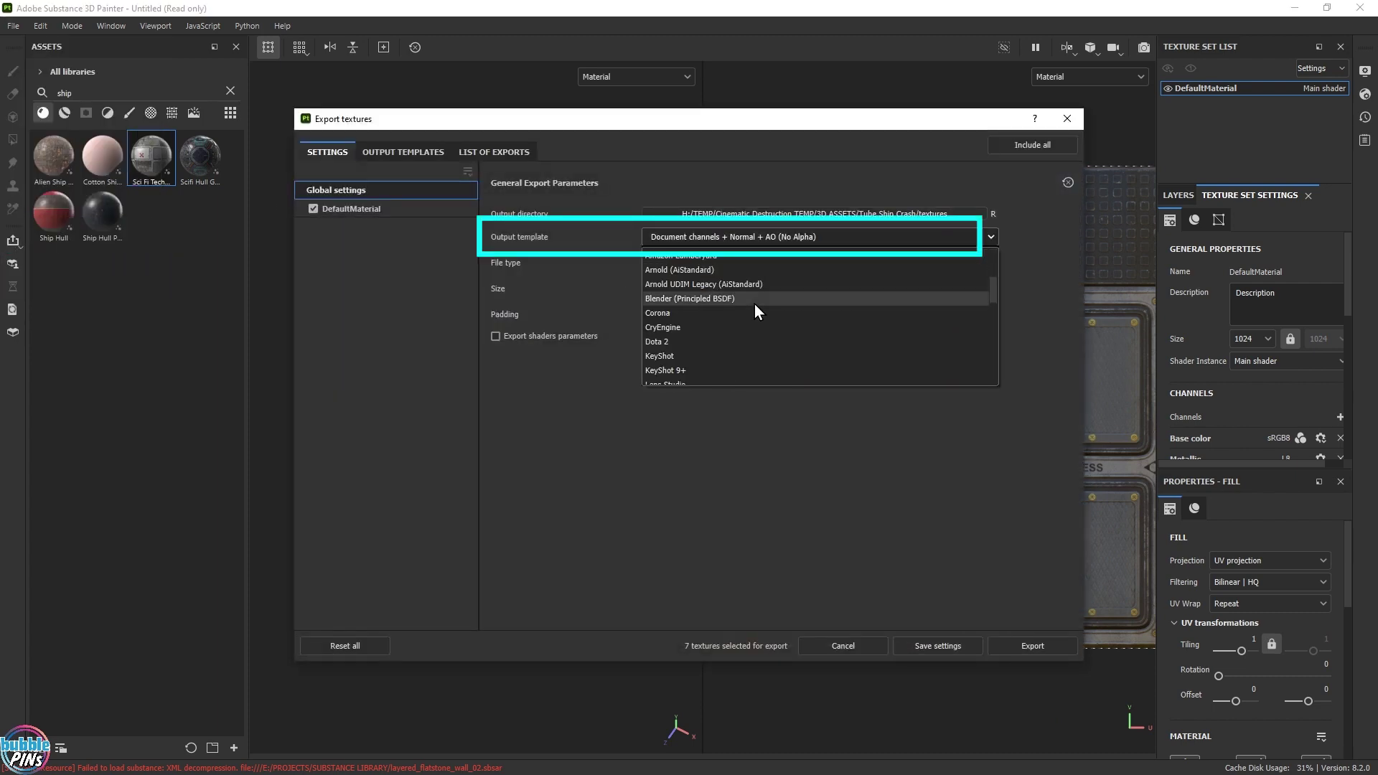
scroll(755, 304, down, 3)
scroll(755, 304, down, 1)
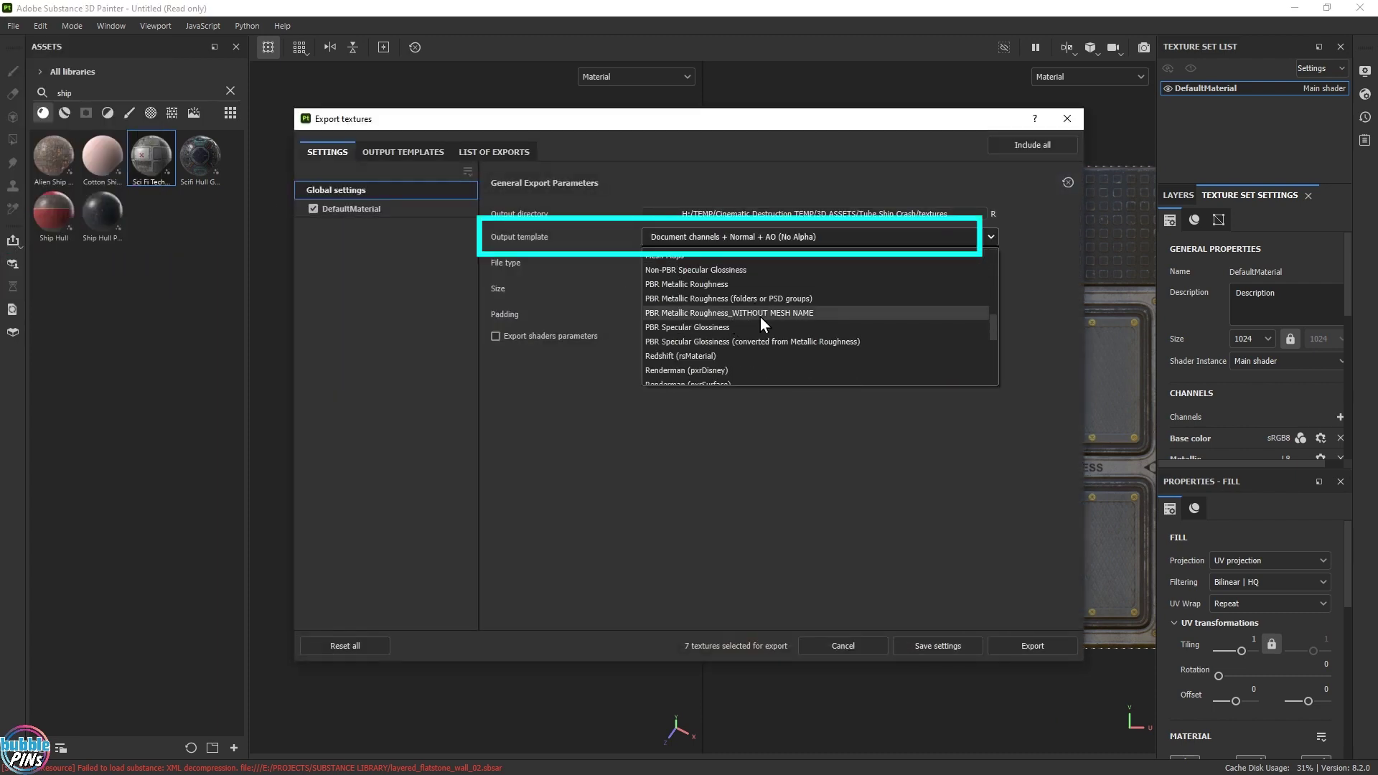
click(755, 313)
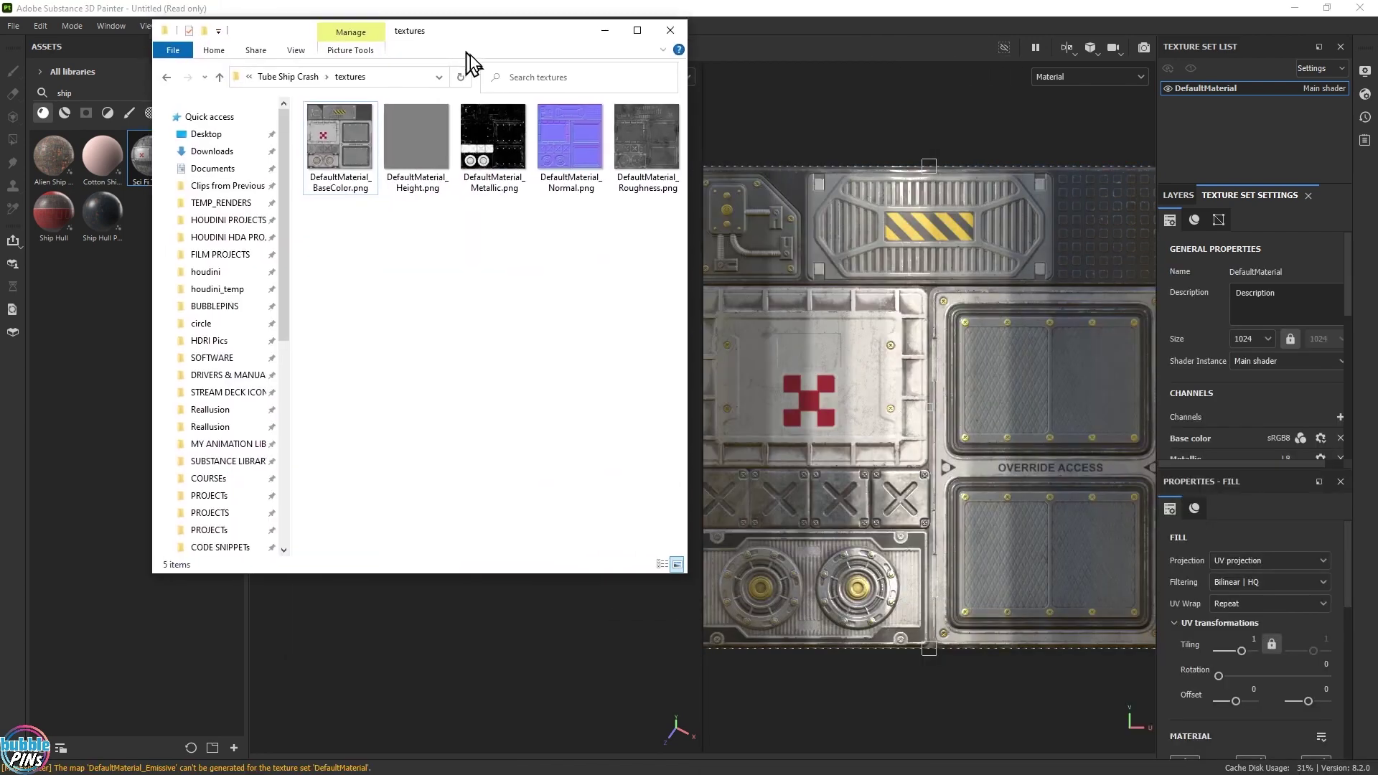
drag(471, 55, 604, 135)
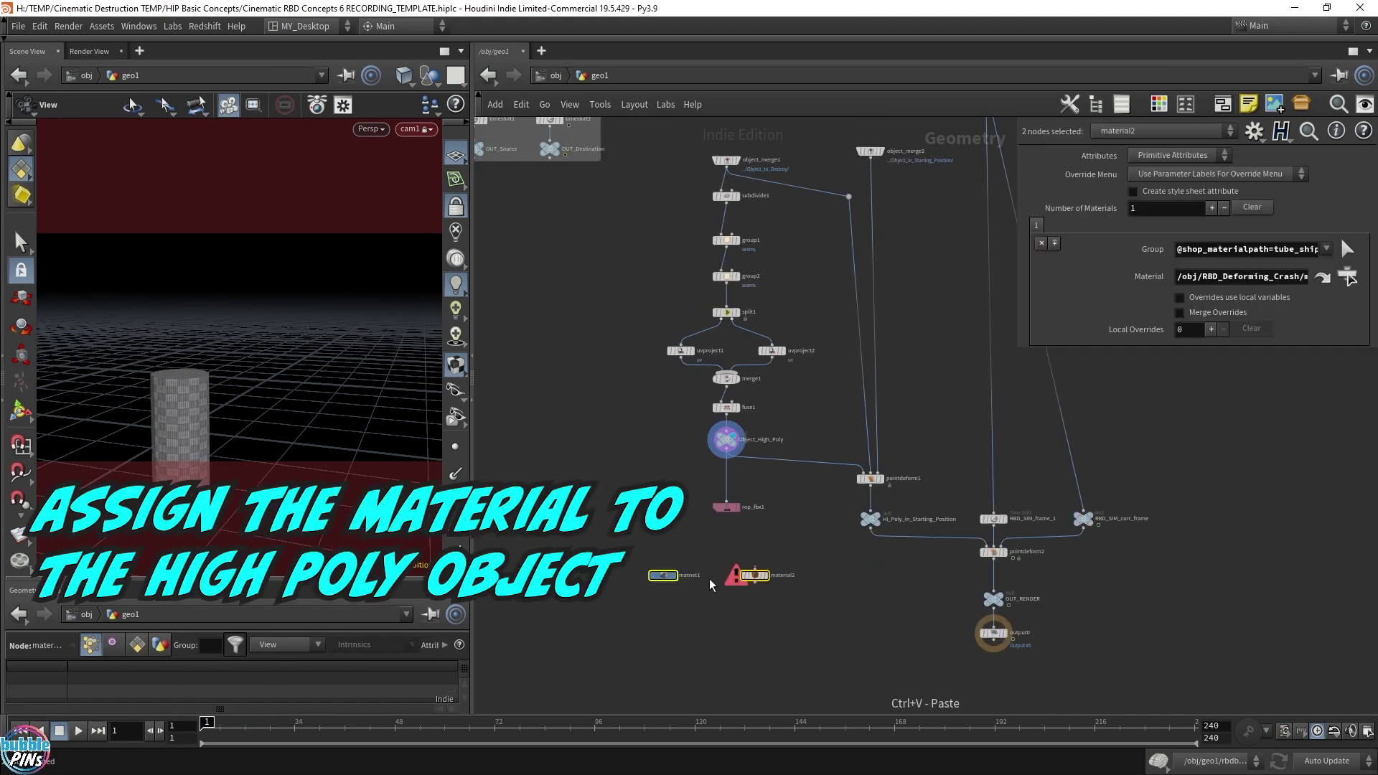
Step: Switch to Houdini, insert the pasted material2 node between fuse1 and Object_High_Poly with an empty group, and place matnet1 beside it
scroll(766, 563, up, 4)
middle_drag(767, 564, 908, 572)
drag(892, 606, 719, 324)
drag(790, 417, 790, 510)
drag(667, 584, 825, 194)
drag(790, 216, 790, 332)
click(790, 332)
drag(719, 442, 793, 220)
scroll(850, 290, down, 4)
drag(688, 316, 720, 270)
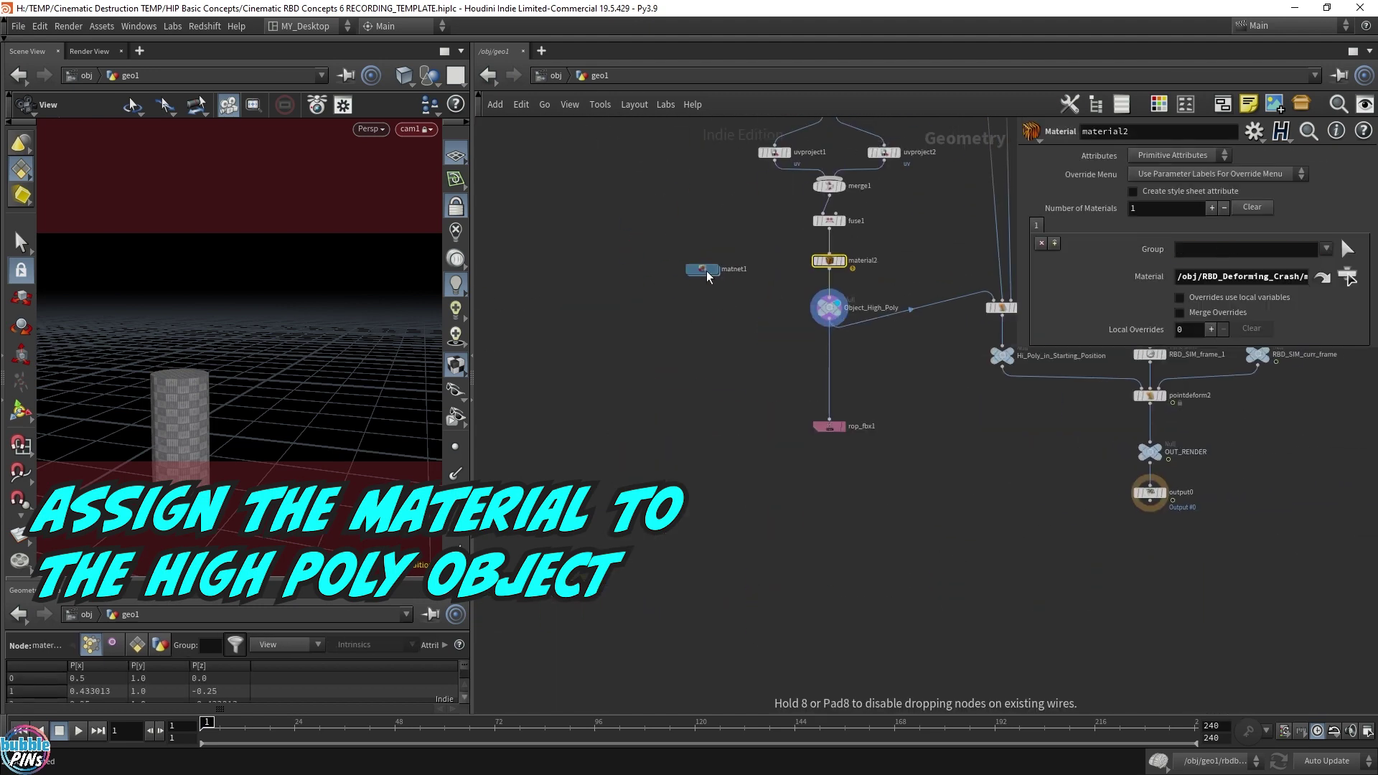
Step: Shift pointdeform1 and its downstream nodes lower in the network and display material2
middle_drag(897, 309, 653, 354)
drag(707, 327, 1041, 567)
drag(907, 399, 908, 438)
middle_drag(606, 322, 839, 354)
click(838, 347)
scroll(840, 349, up, 5)
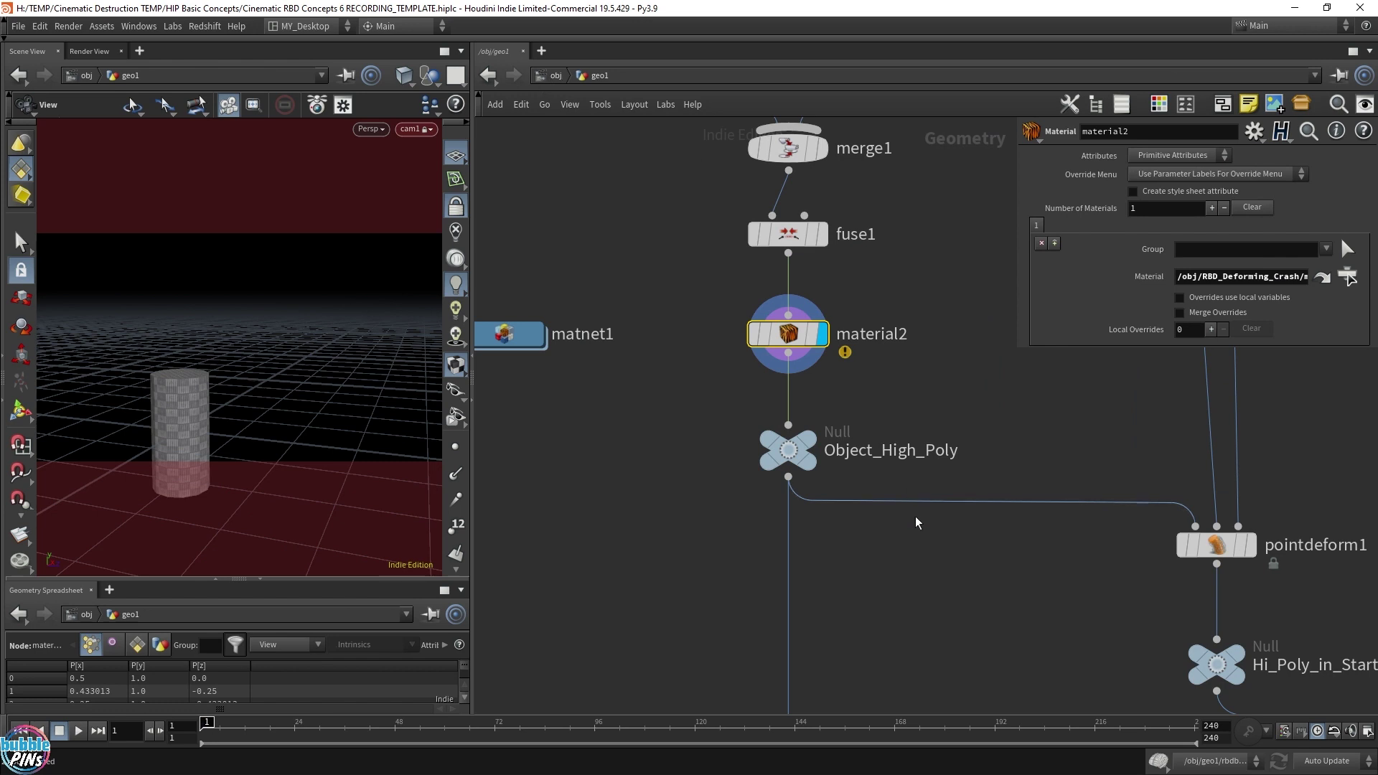
Step: Move output0 below Object_High_Poly, rewire its input to that null, and display output0
scroll(926, 546, down, 3)
middle_drag(987, 597, 958, 484)
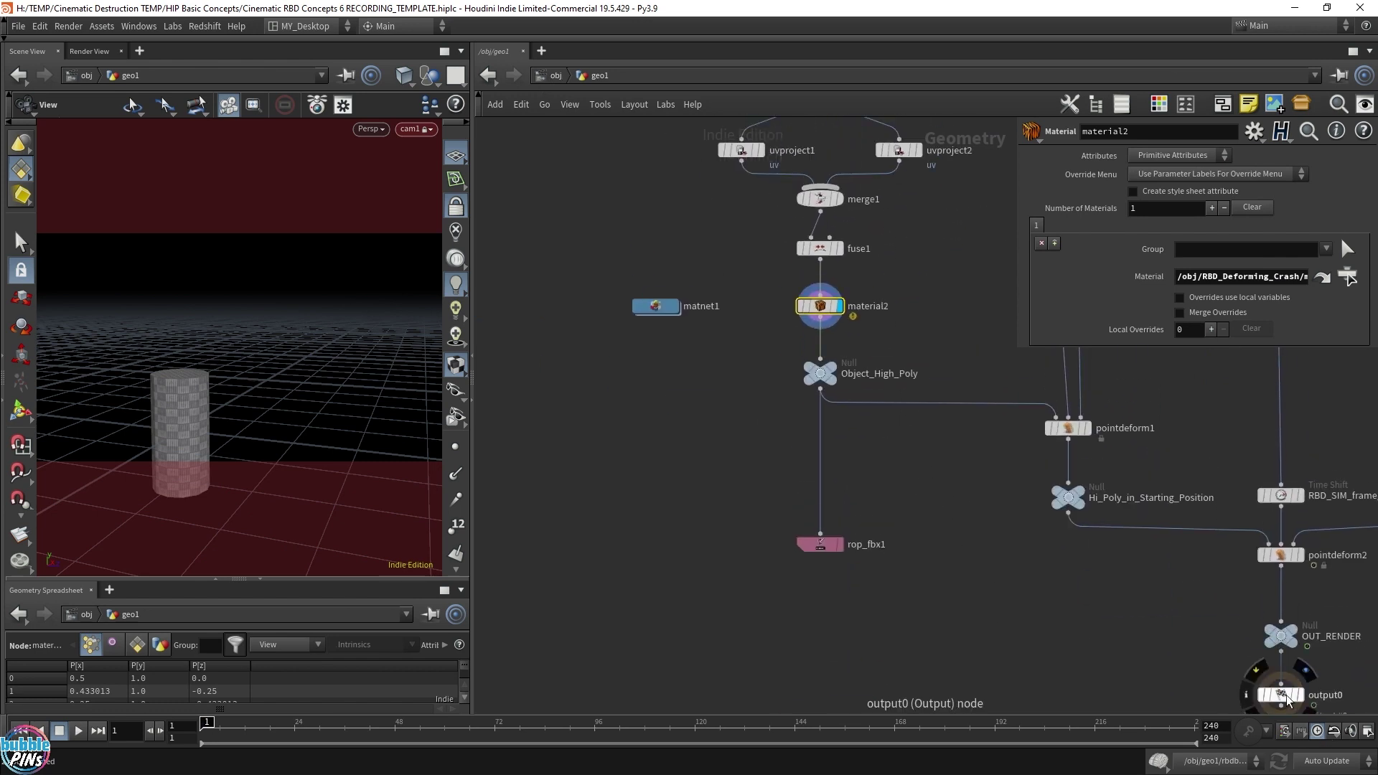
drag(1278, 700, 692, 484)
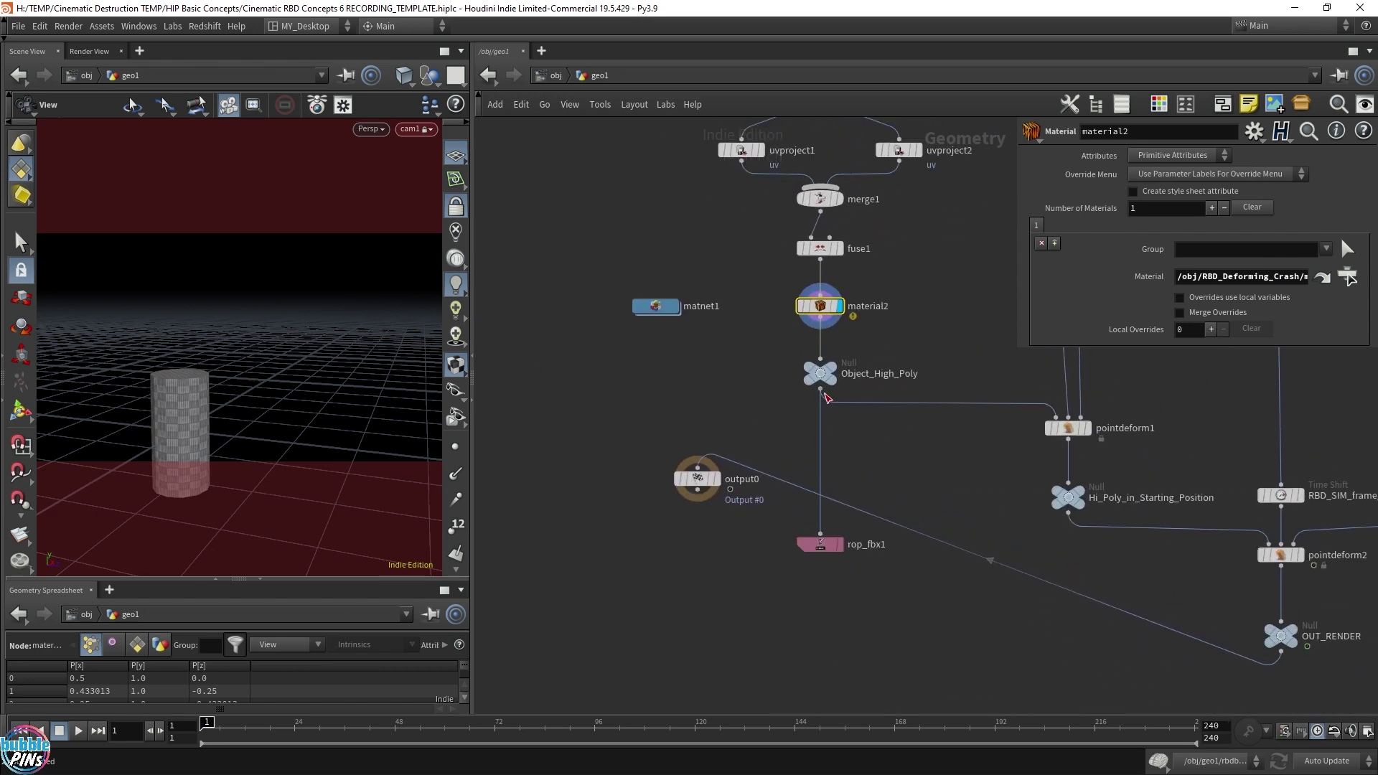
drag(796, 399, 697, 467)
click(716, 478)
Step: Enlarge the pane below the viewport and create a new camera that frames the whole cylinder
drag(343, 578, 348, 441)
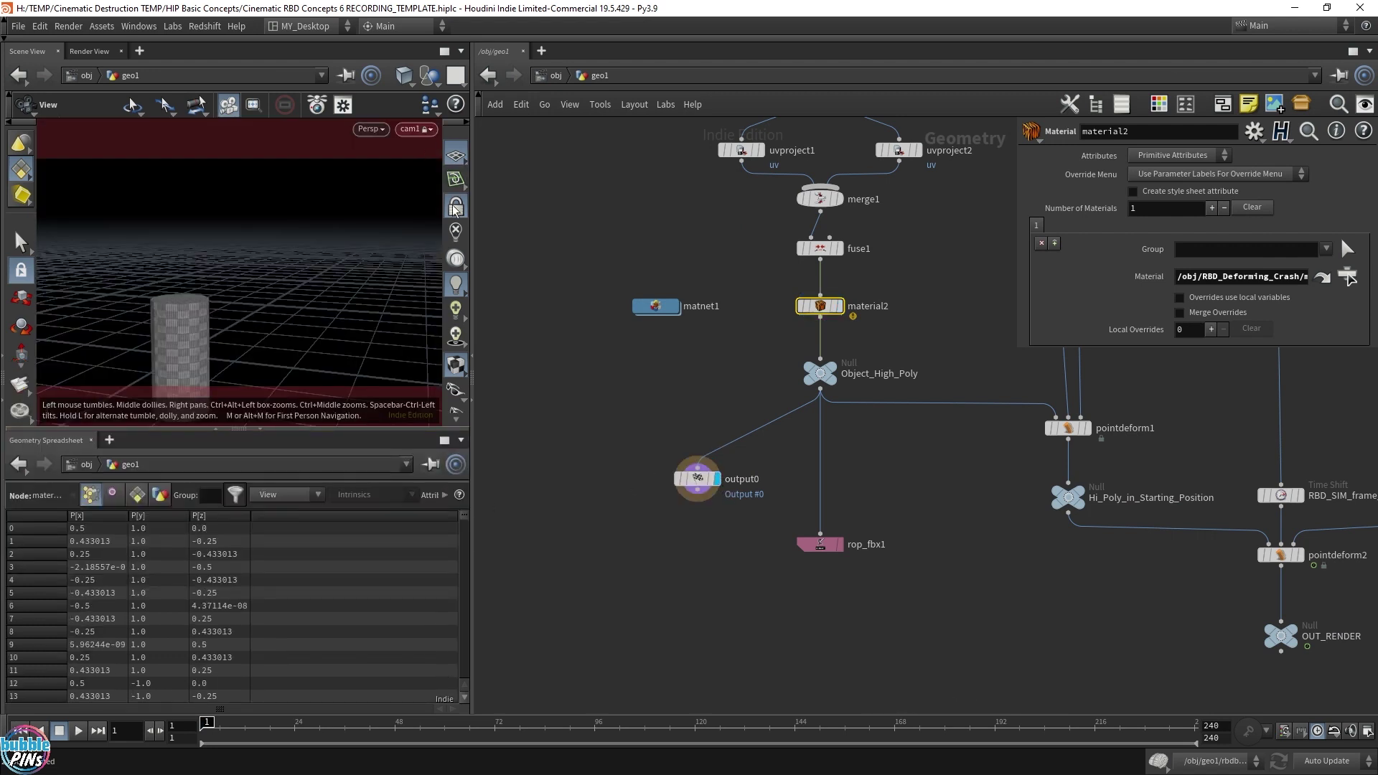
click(423, 130)
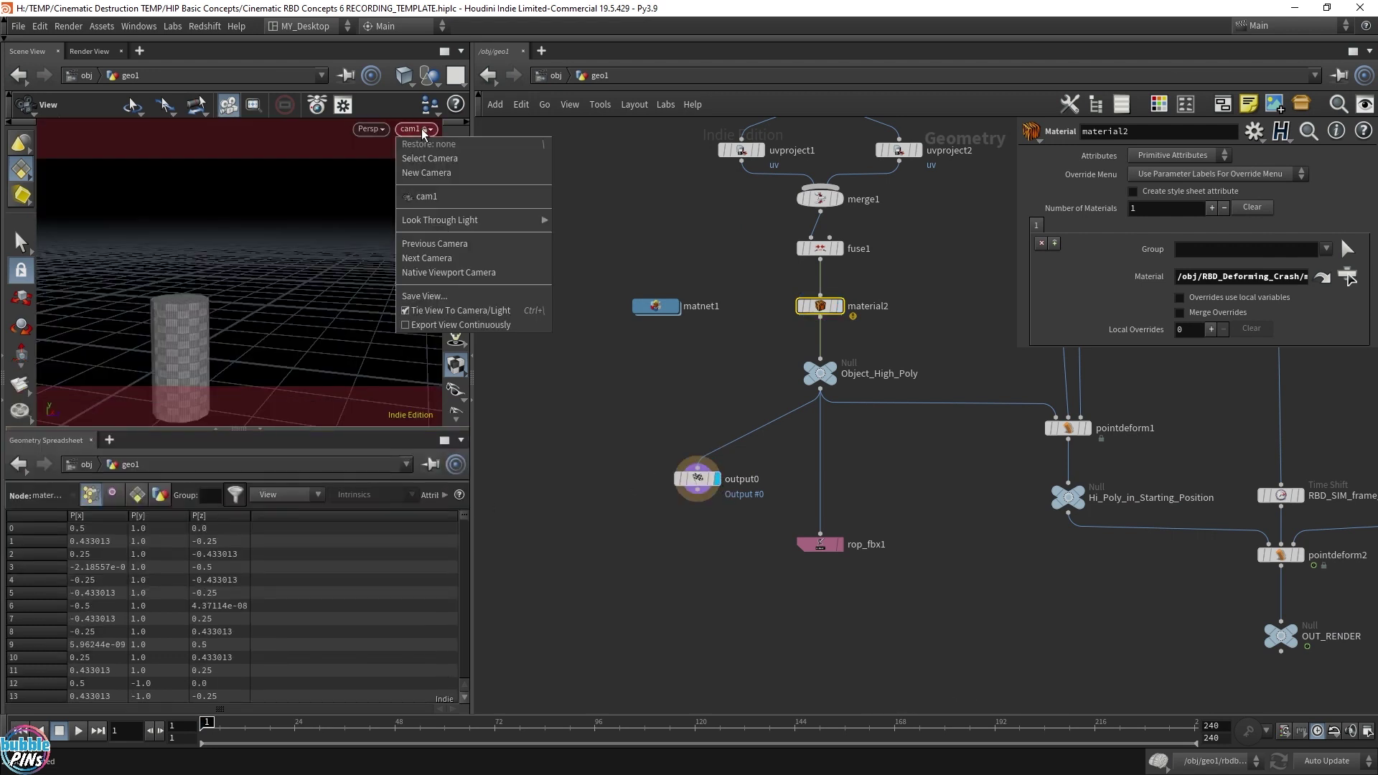
click(427, 173)
middle_drag(204, 330, 270, 254)
mouse_move(270, 254)
mouse_down()
mouse_move(262, 267)
mouse_move(257, 248)
mouse_up()
Step: At object level, rename cam1 to camera_tracker and the new camera to free_cam, placing free_cam below it
click(567, 75)
key(Escape)
double_click(687, 455)
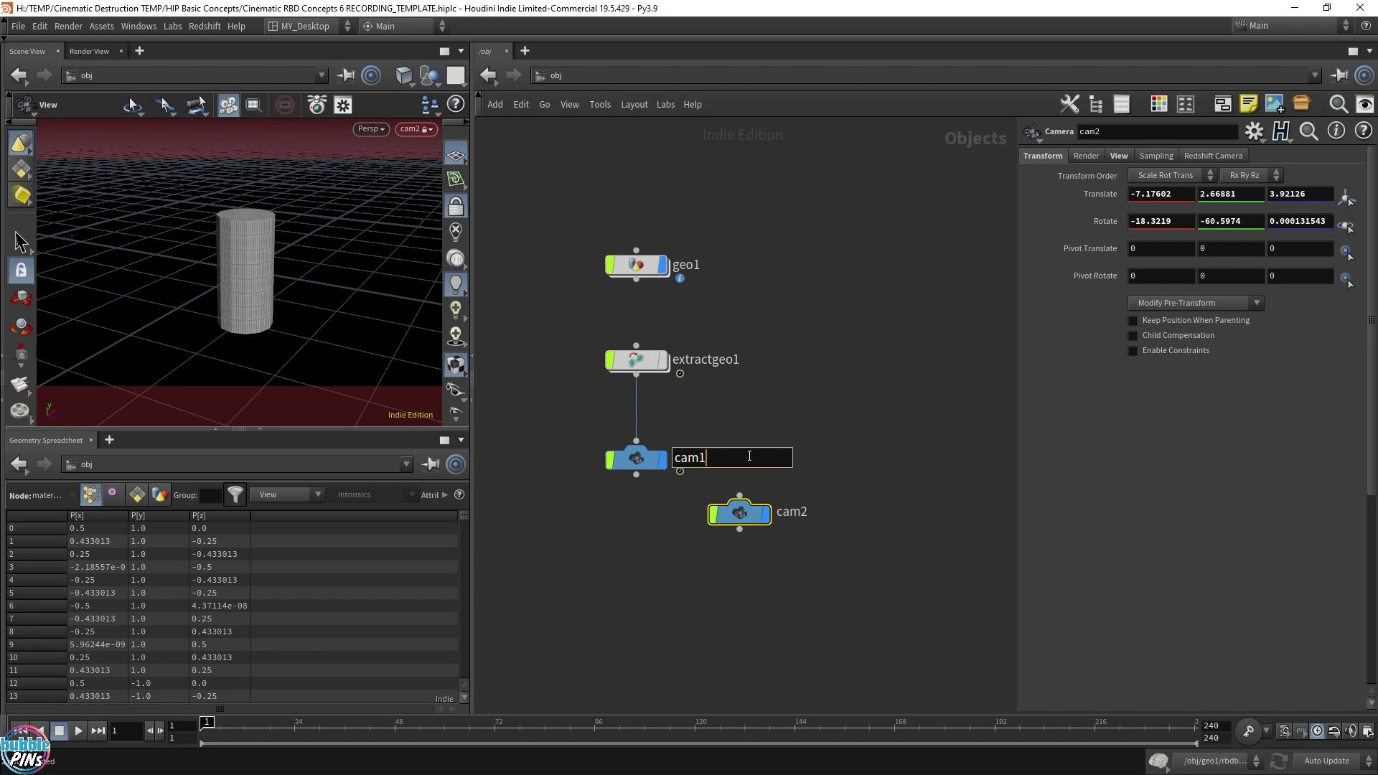
text(camera_tracker)
key(Return)
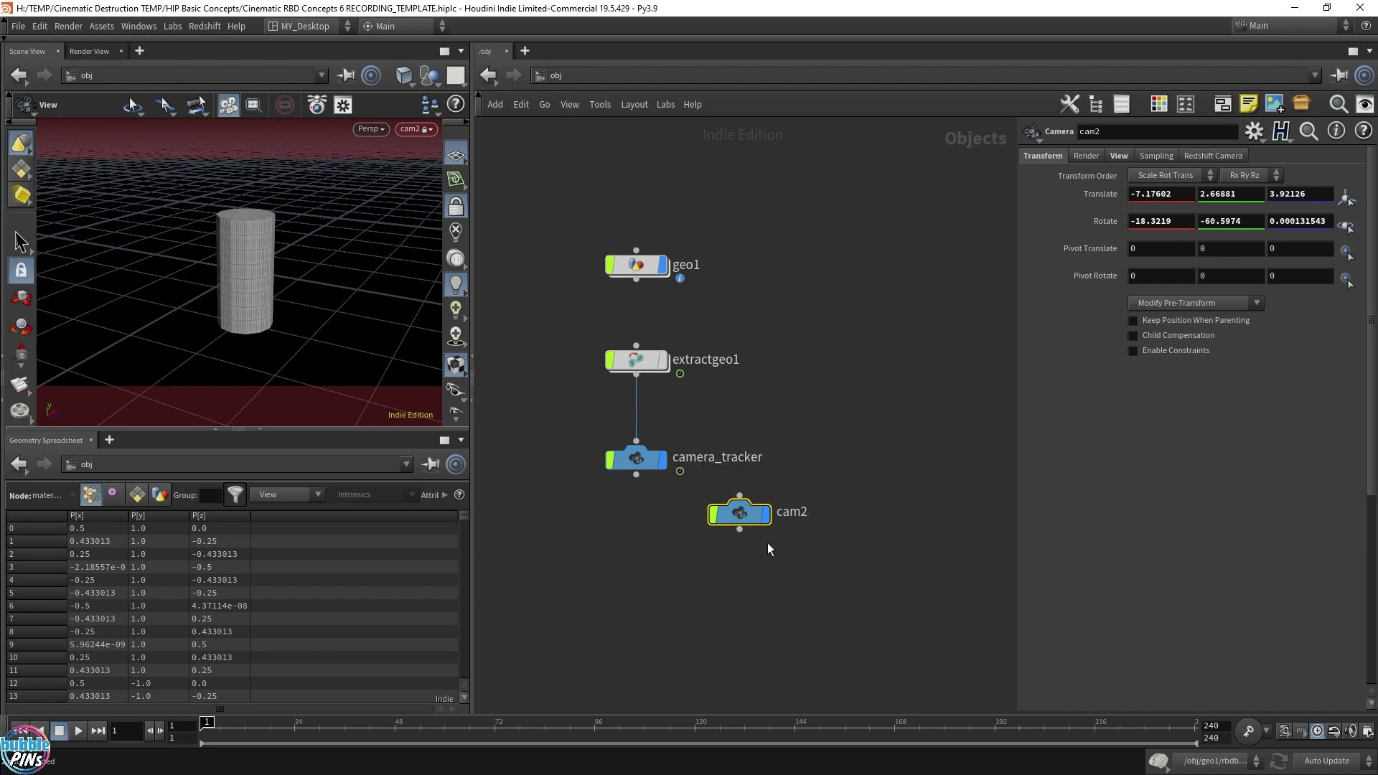
drag(739, 514, 636, 553)
double_click(686, 553)
double_click(683, 553)
text(free_cam)
key(Return)
Step: Add a Redshift RenderView next to the Geometry Spreadsheet and start rendering through free_cam
click(109, 440)
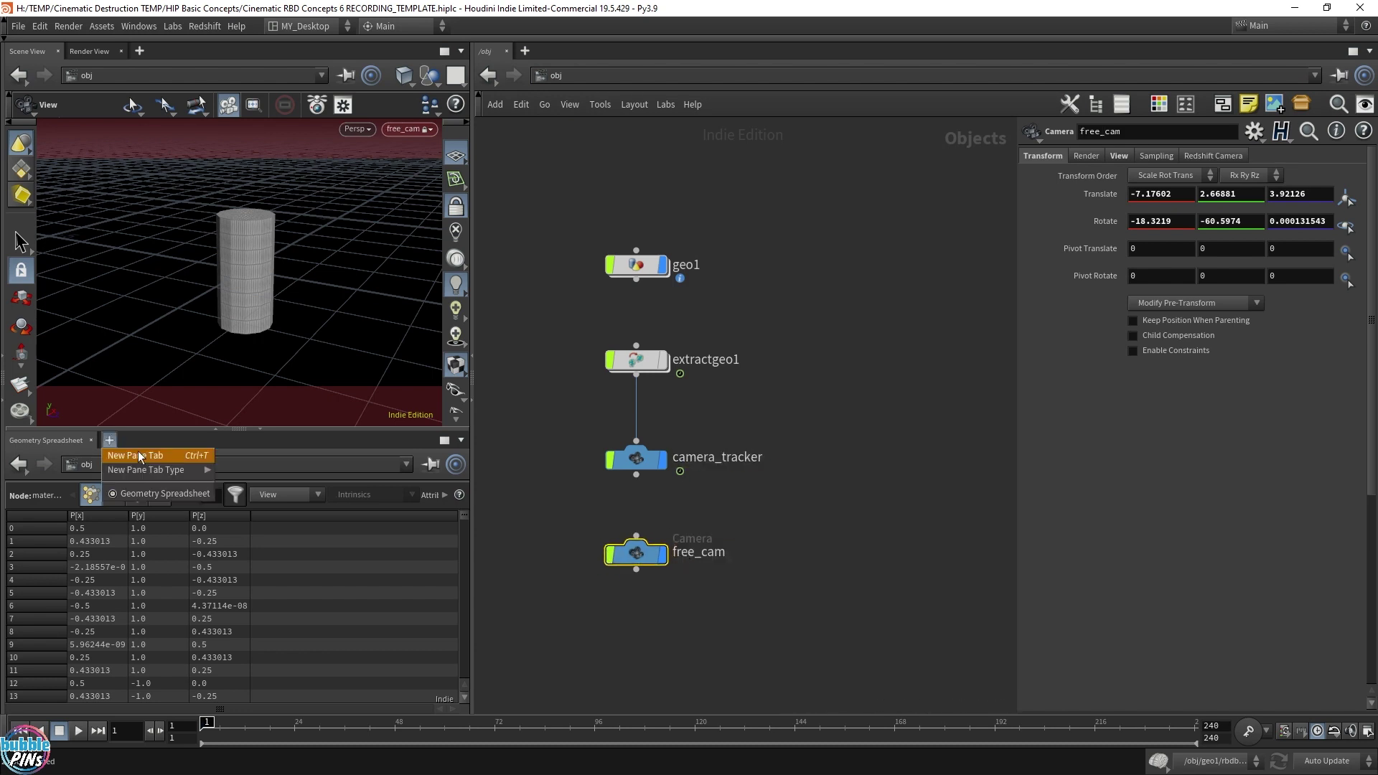
mouse_move(158, 471)
click(291, 450)
click(279, 473)
click(270, 511)
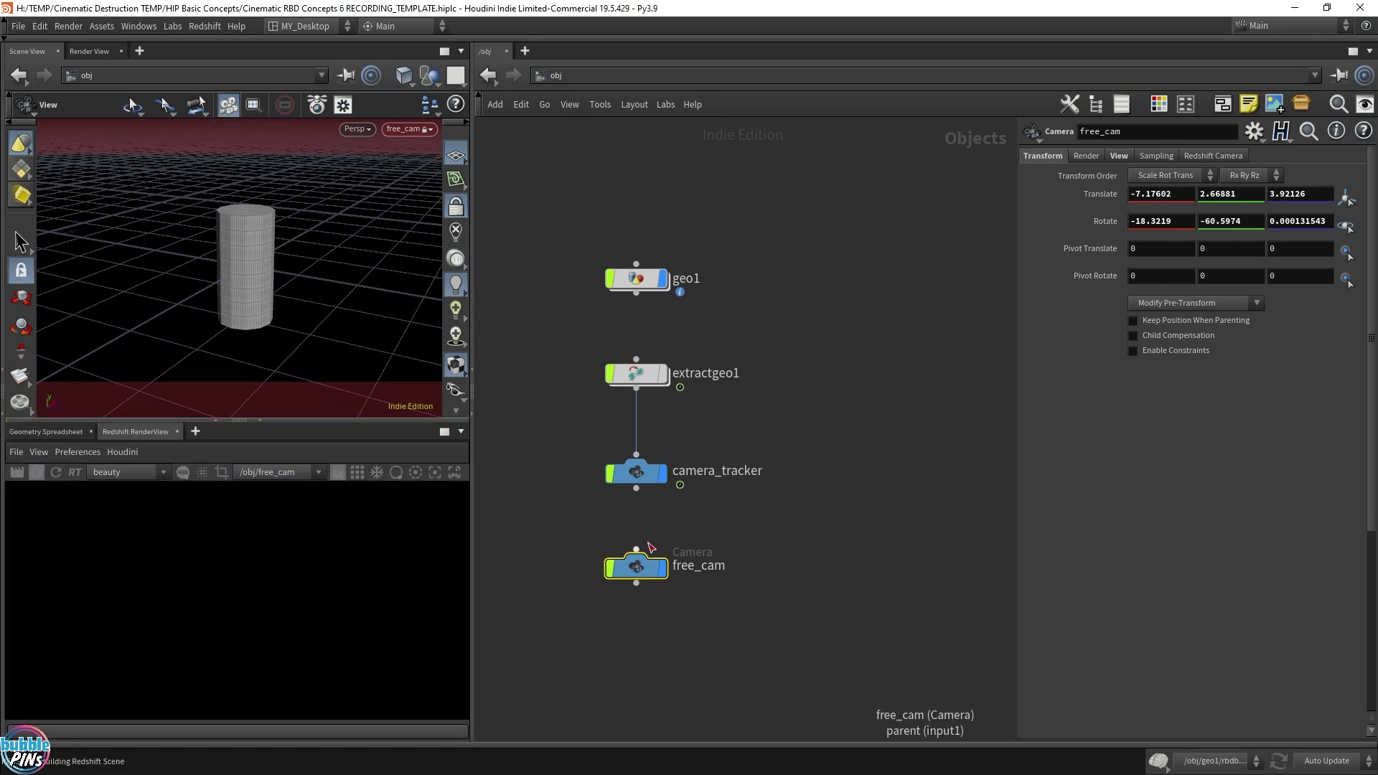
Step: Add a Redshift dome light textured with brown_photostudio_02_2k.exr and hide its background in both the render and the viewport
click(5, 38)
click(632, 44)
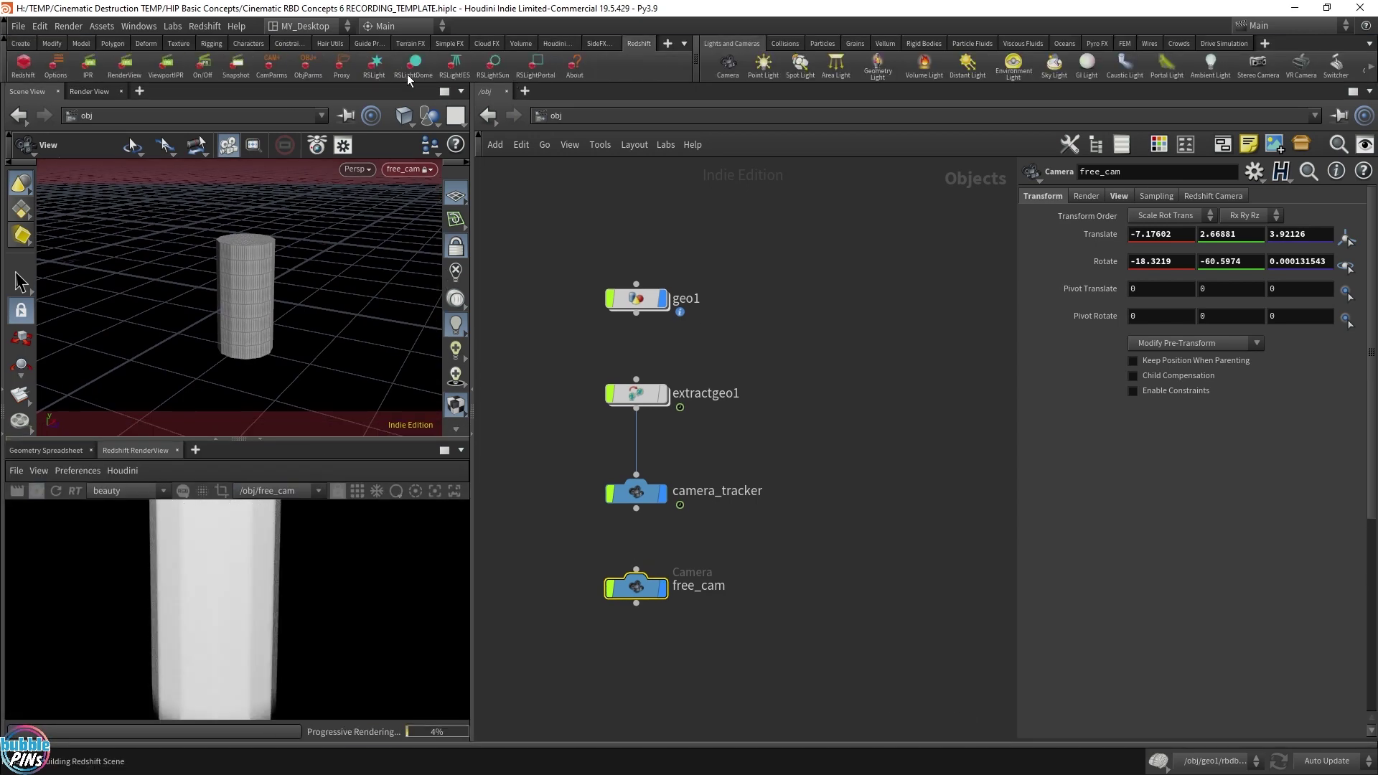
click(413, 66)
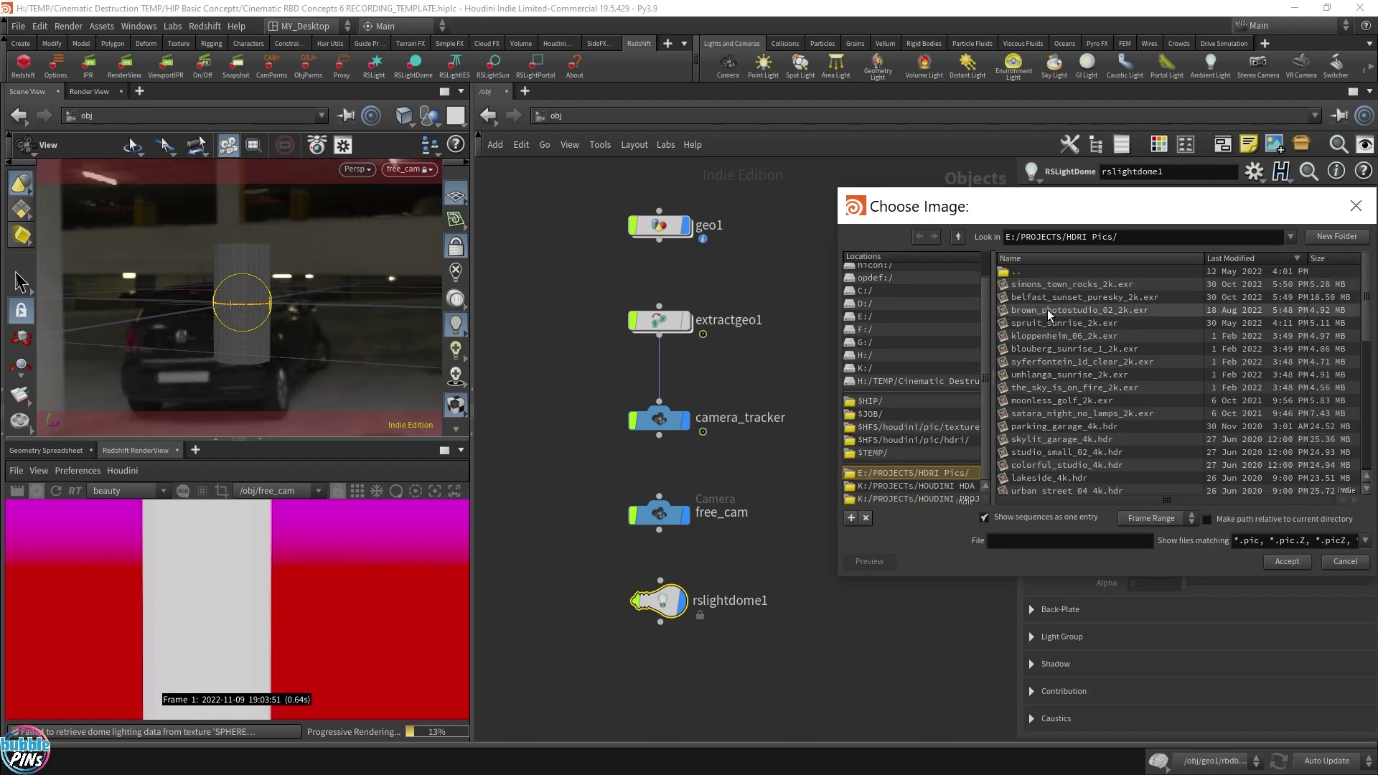
double_click(1048, 309)
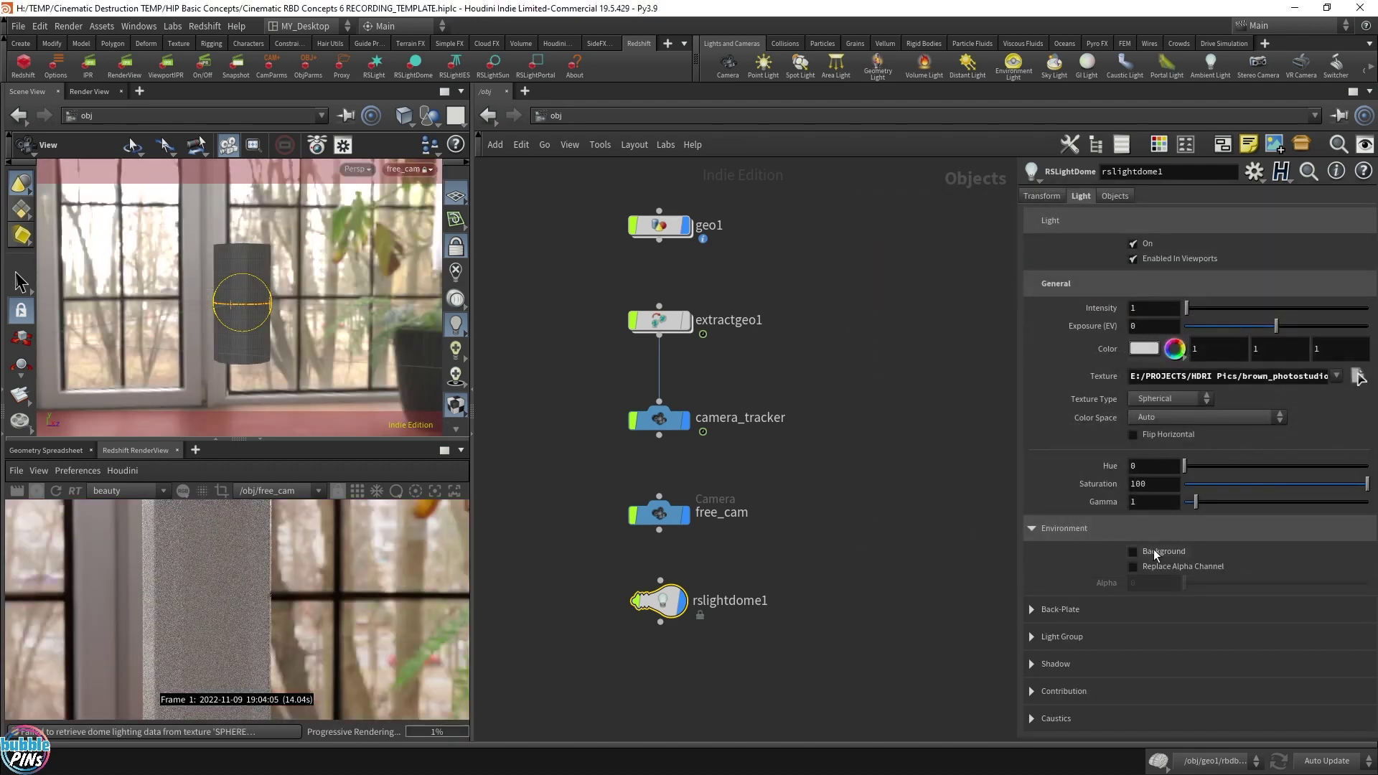
click(1133, 551)
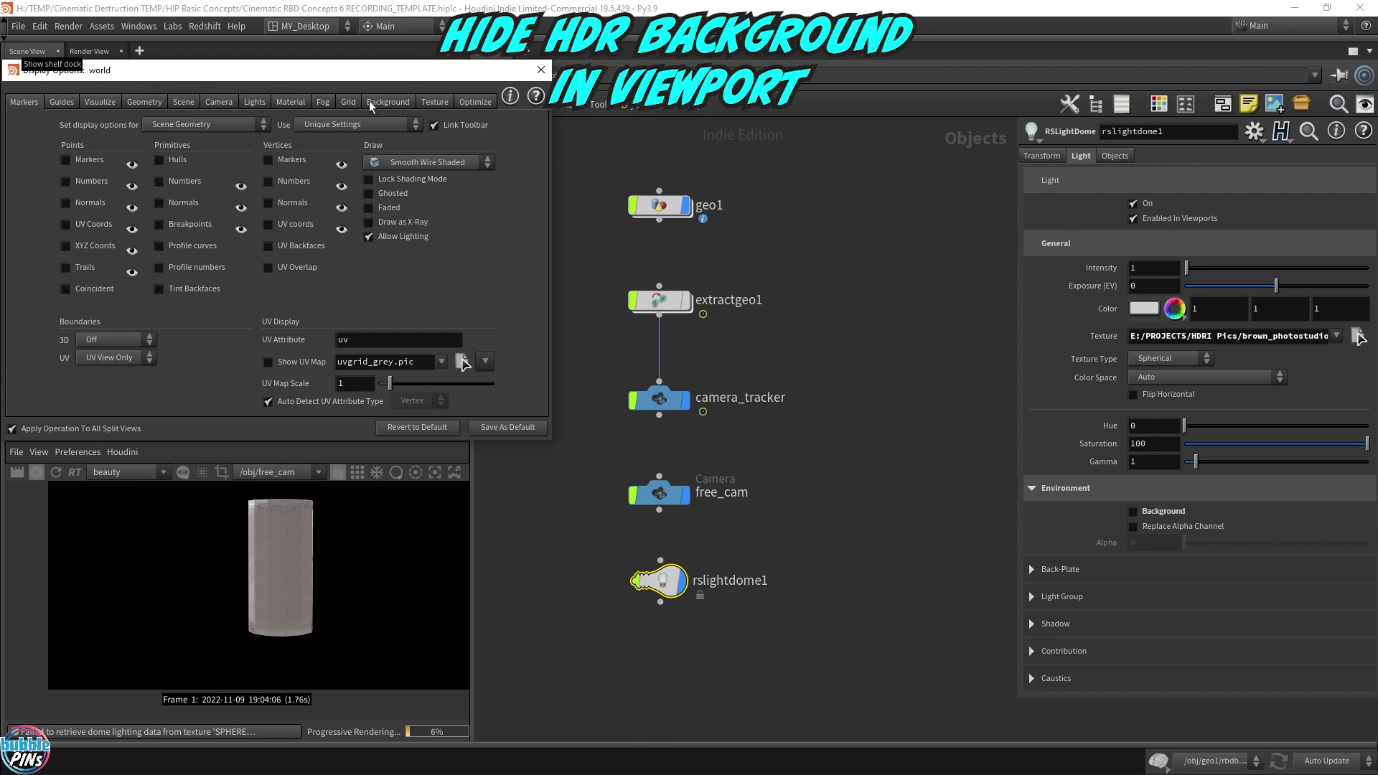
click(388, 102)
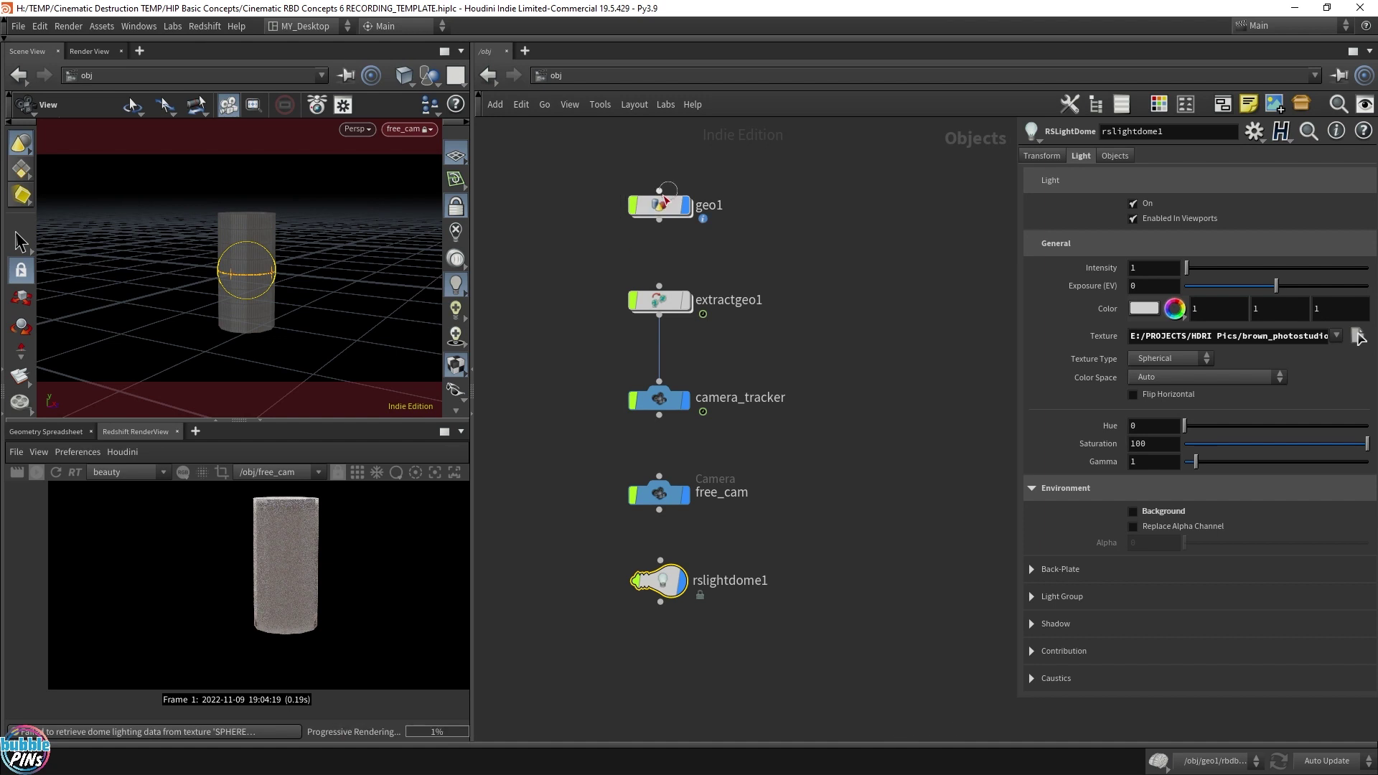
Step: Inside geo1, display the Object_High_Poly null and open the node information with the warning for material2
double_click(664, 203)
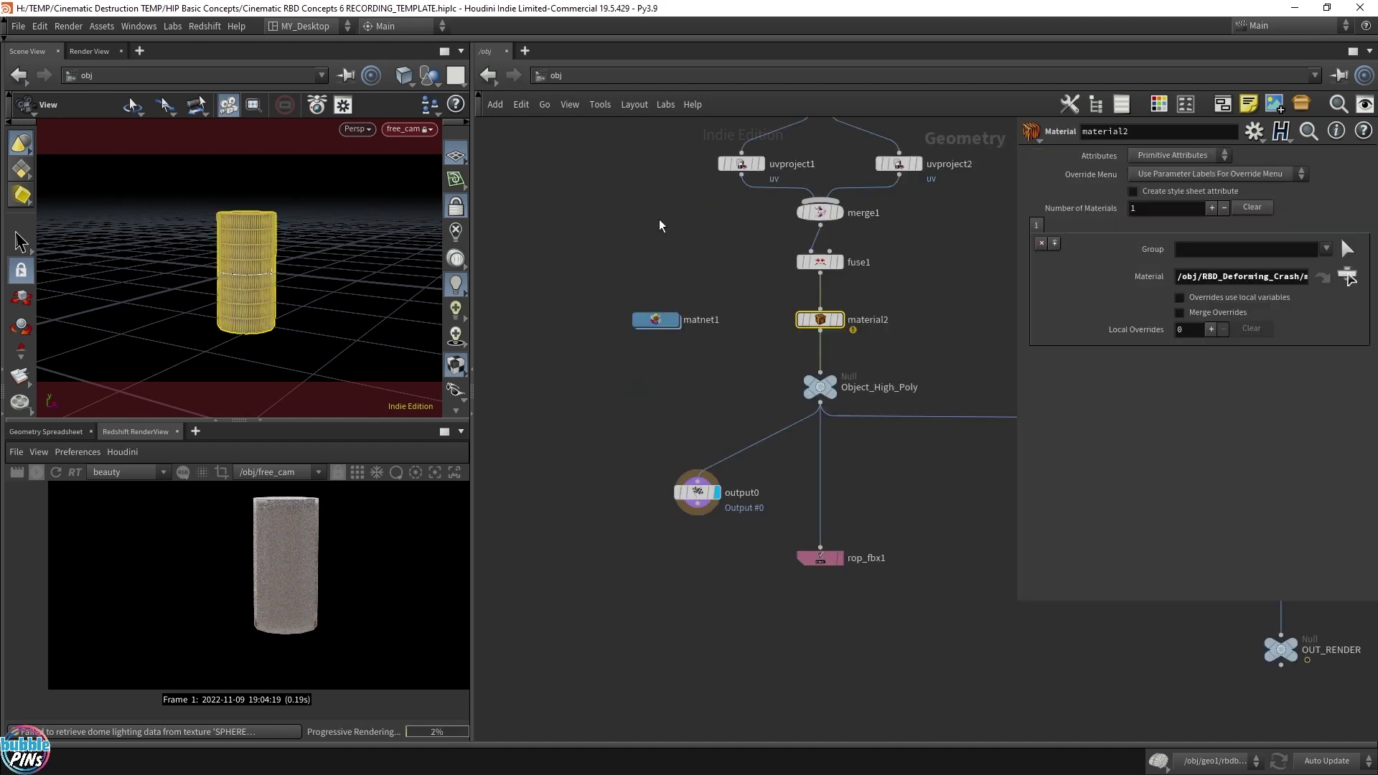
mouse_move(699, 502)
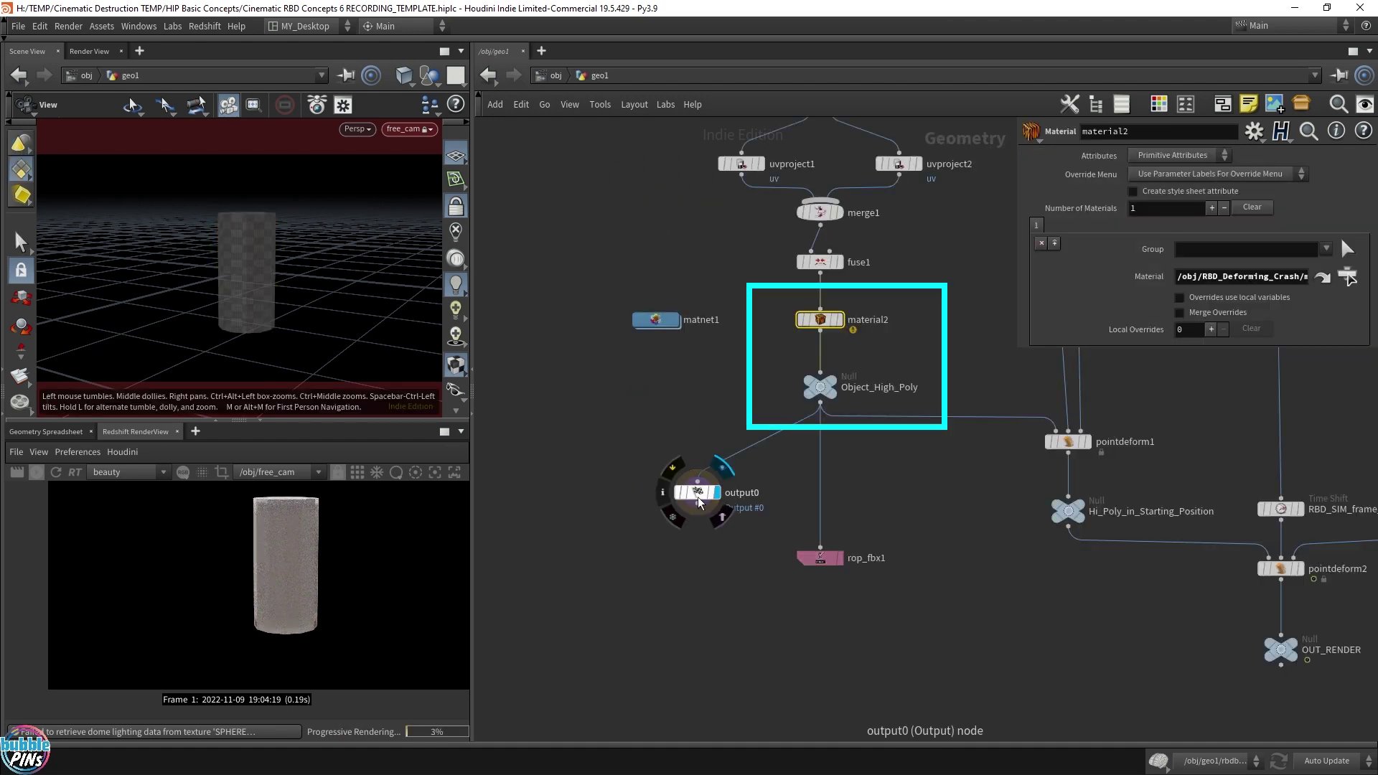
drag(699, 503, 725, 460)
click(820, 387)
mouse_move(834, 321)
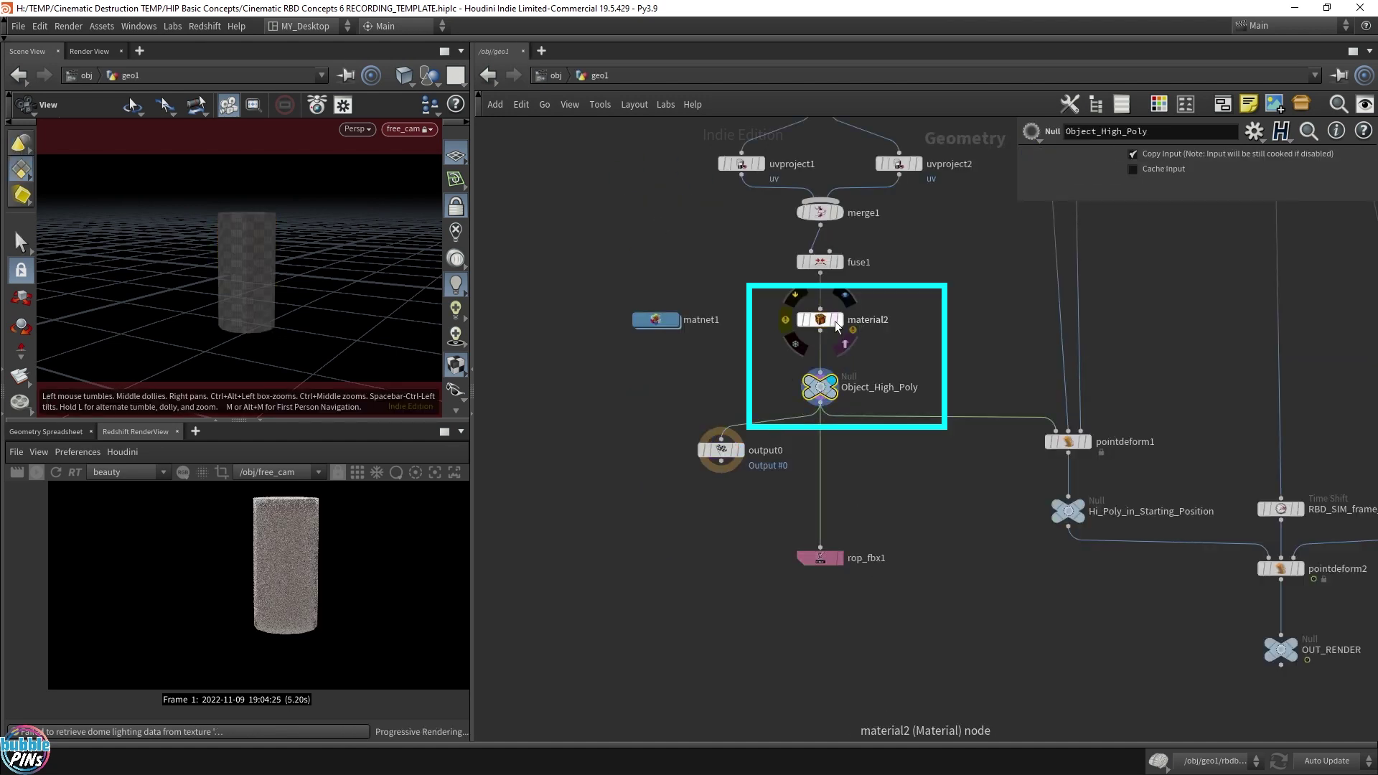
click(787, 320)
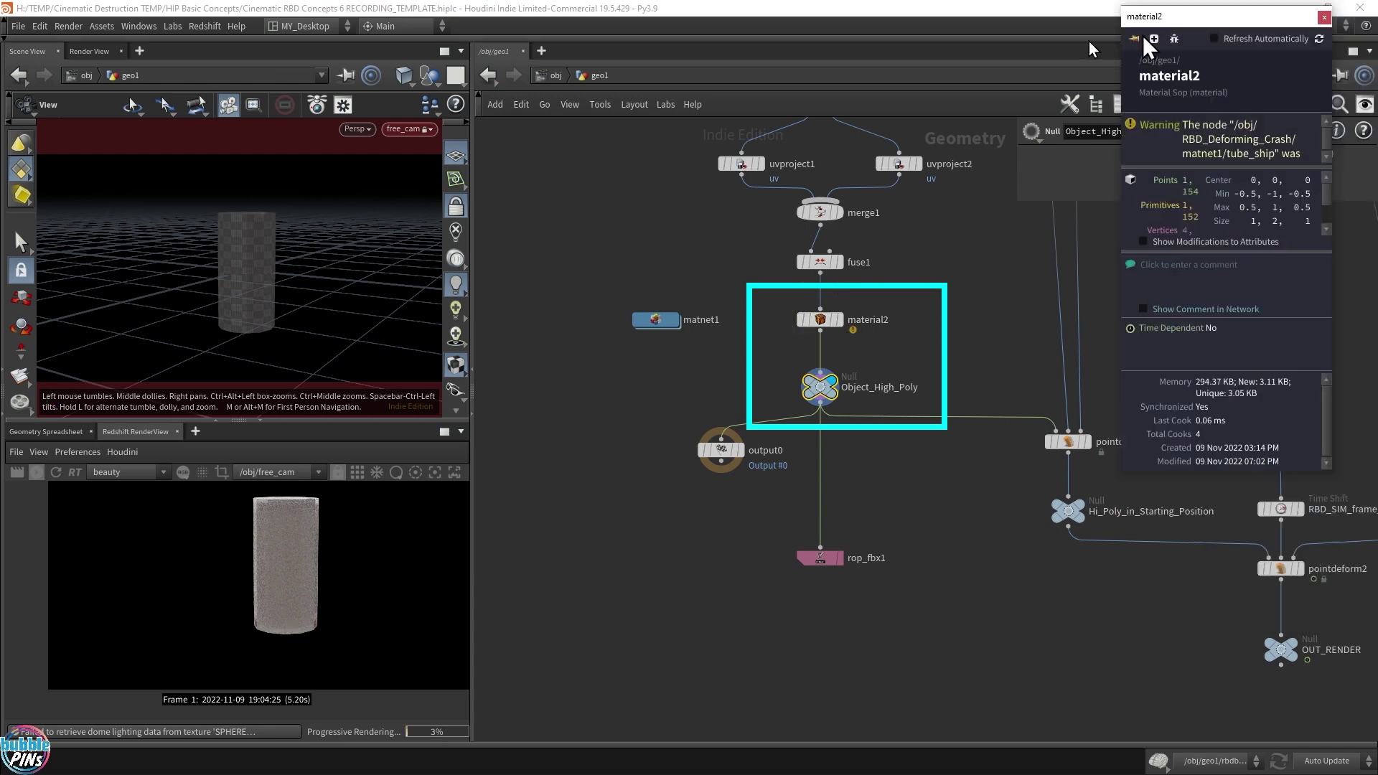
Step: Enlarge material2's node information to read the full warning about its material path, and close it
drag(973, 58, 731, 128)
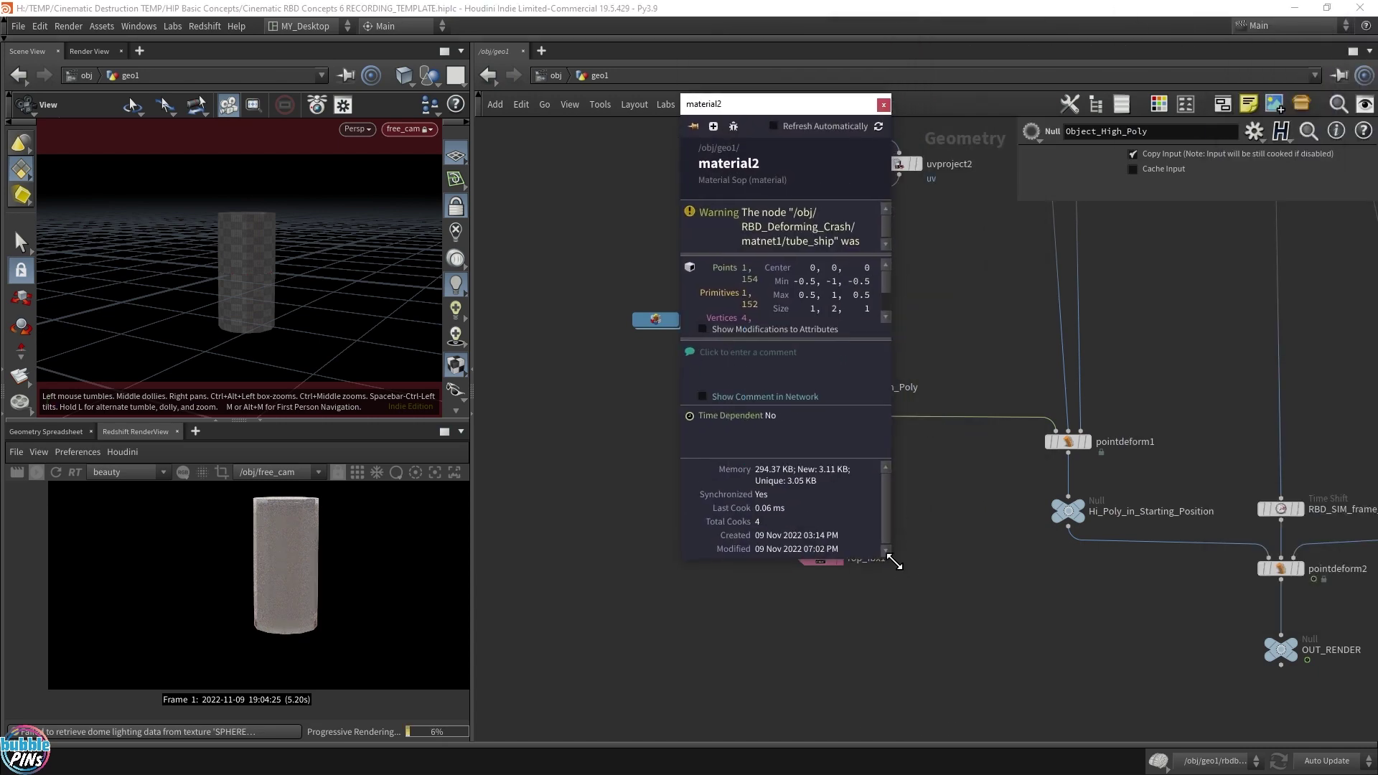
drag(895, 562, 1138, 578)
click(1126, 105)
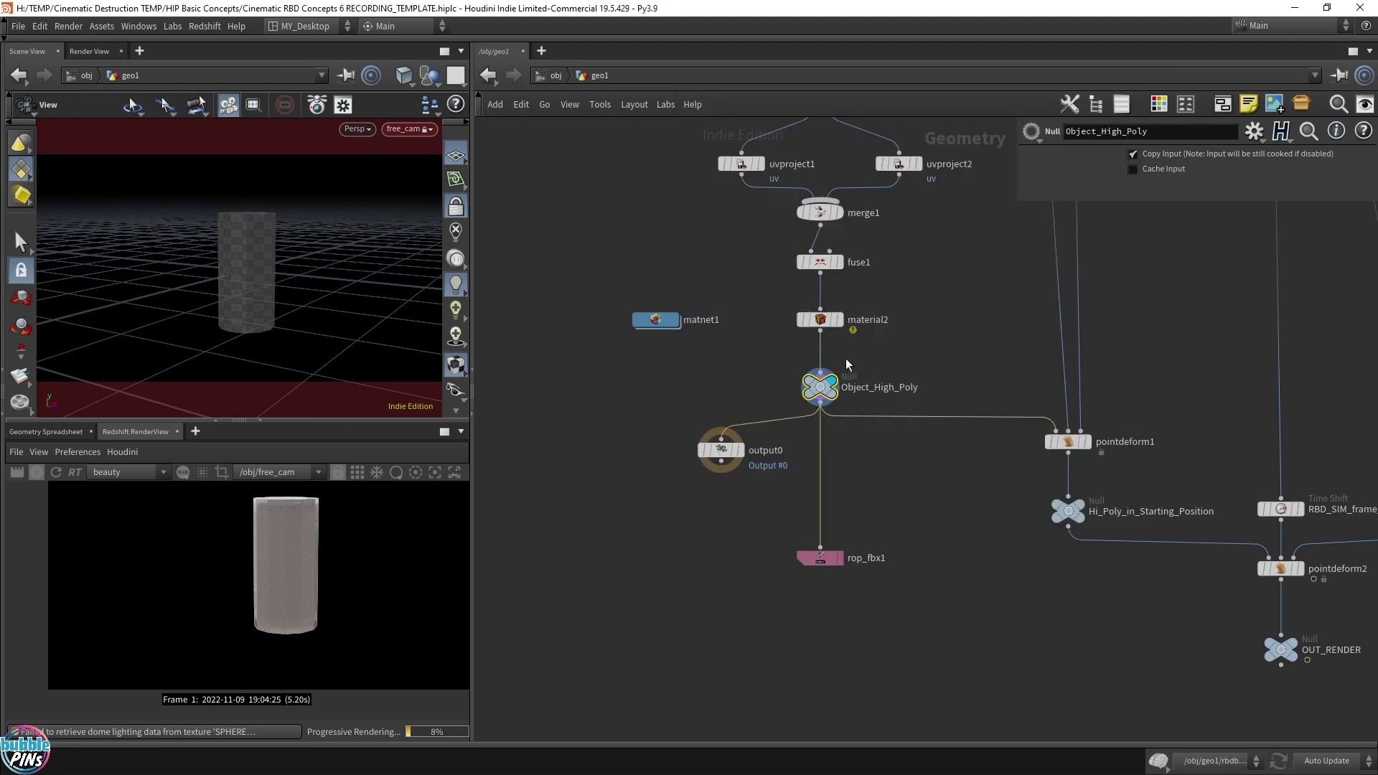
Step: Assign the tube_ship material from geo1's matnet1 to the material2 node
click(820, 320)
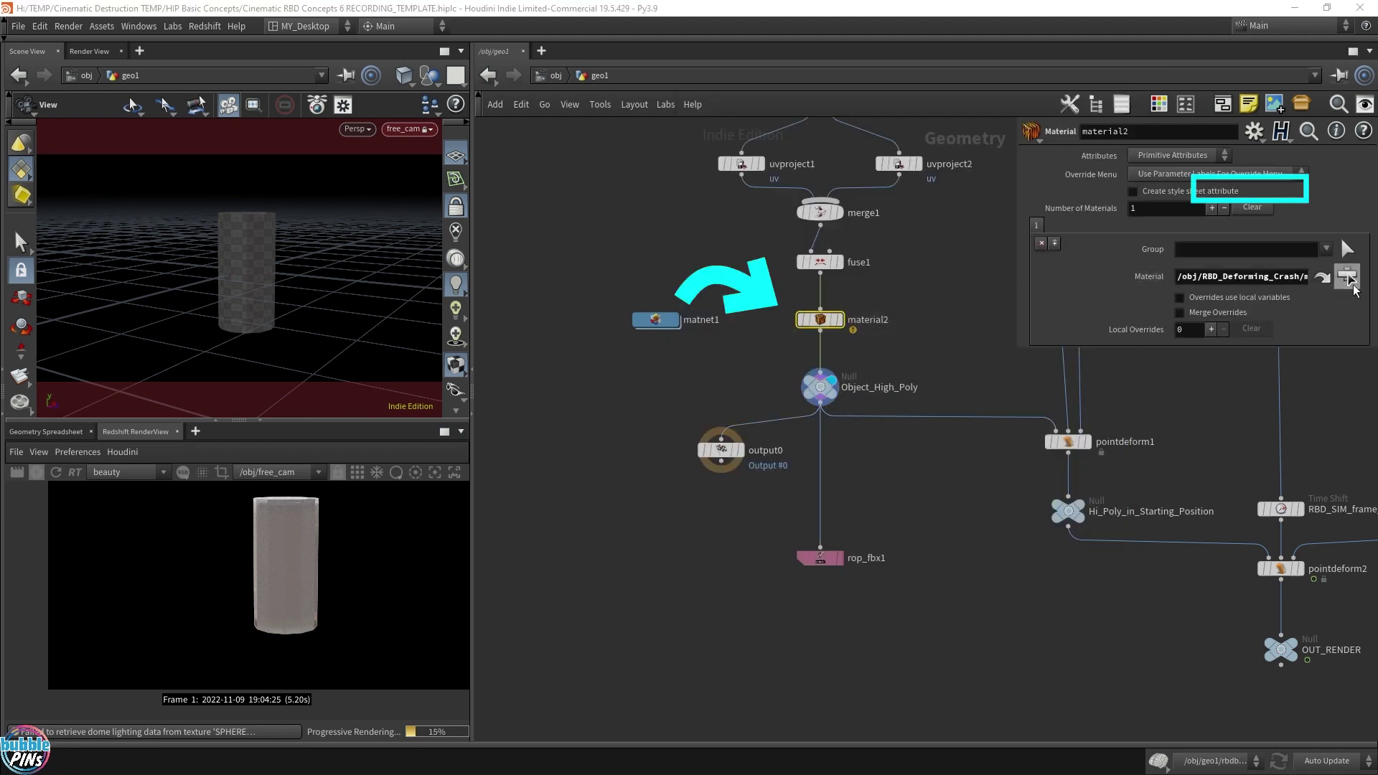
click(1348, 277)
click(1213, 189)
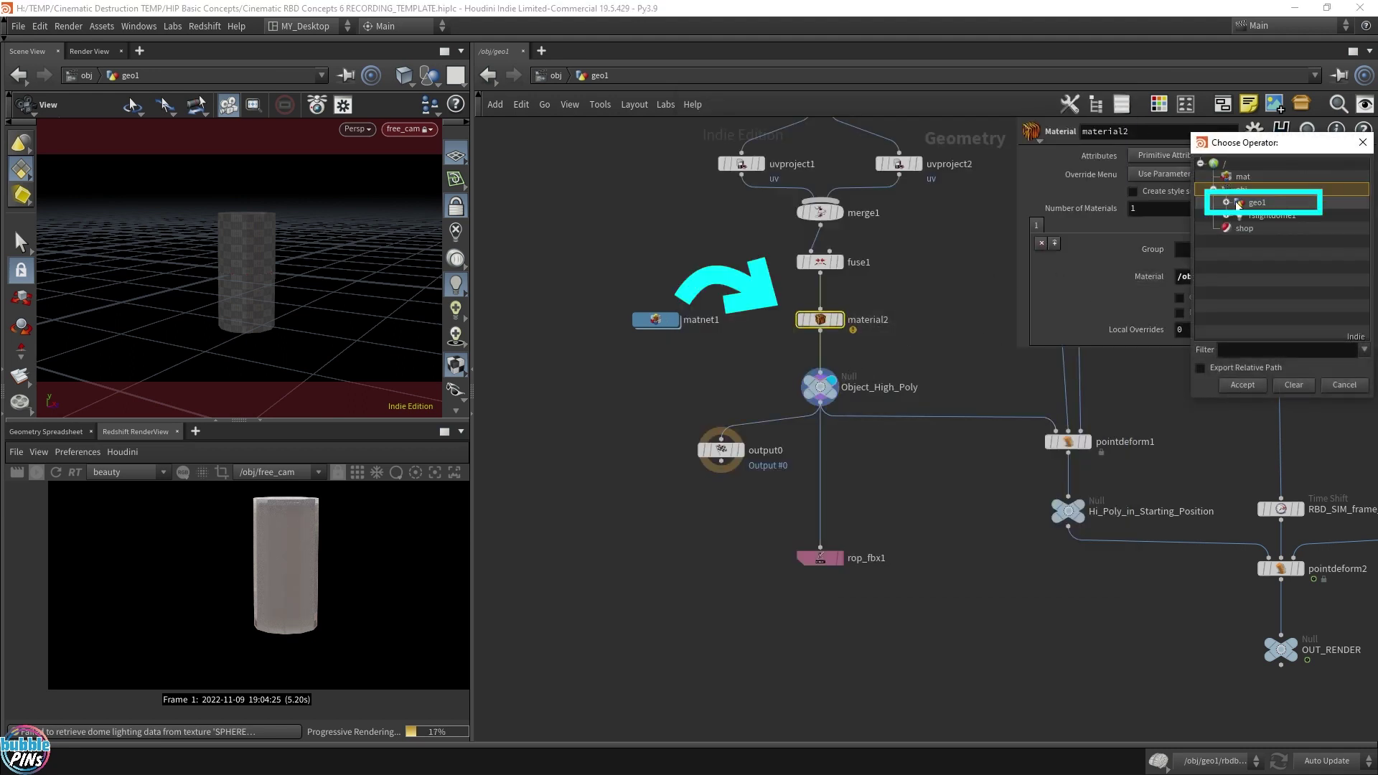
click(1227, 203)
click(1239, 215)
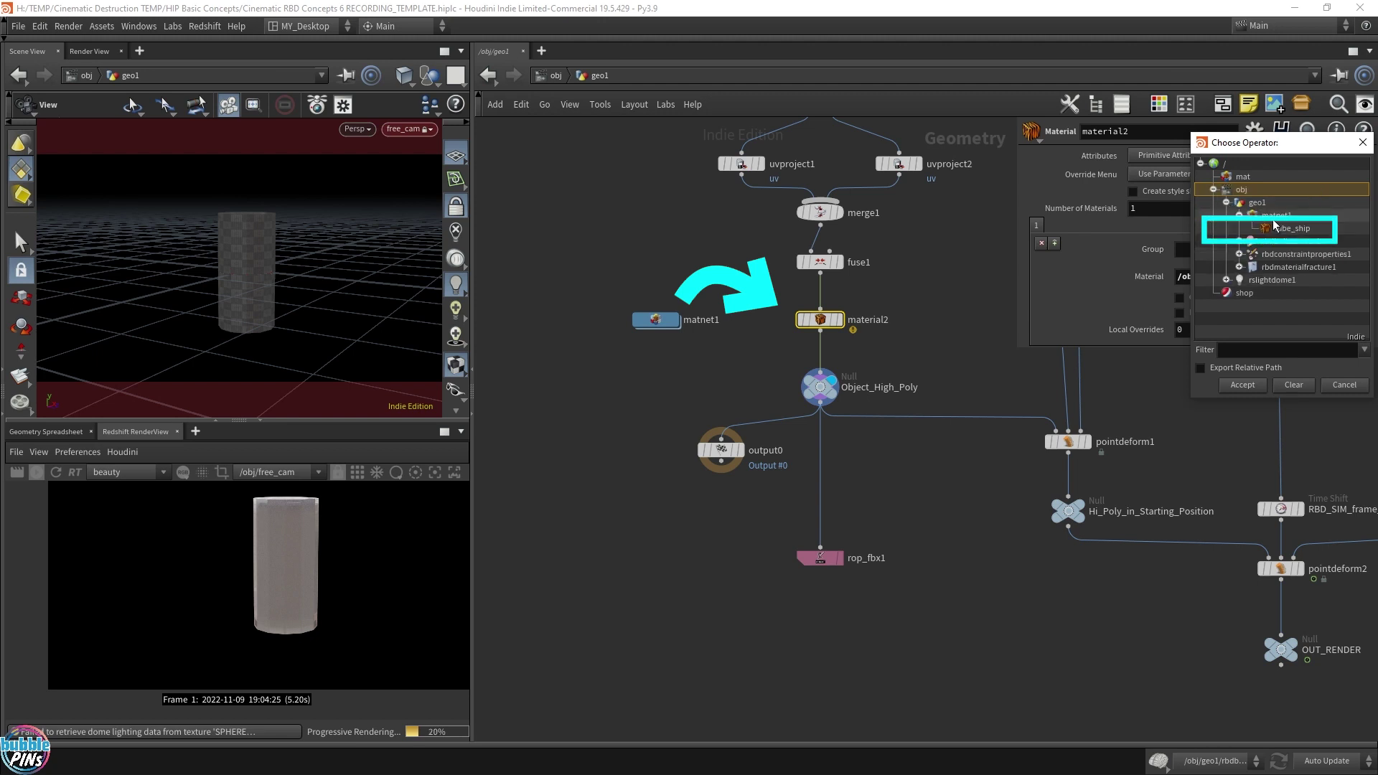
double_click(1278, 230)
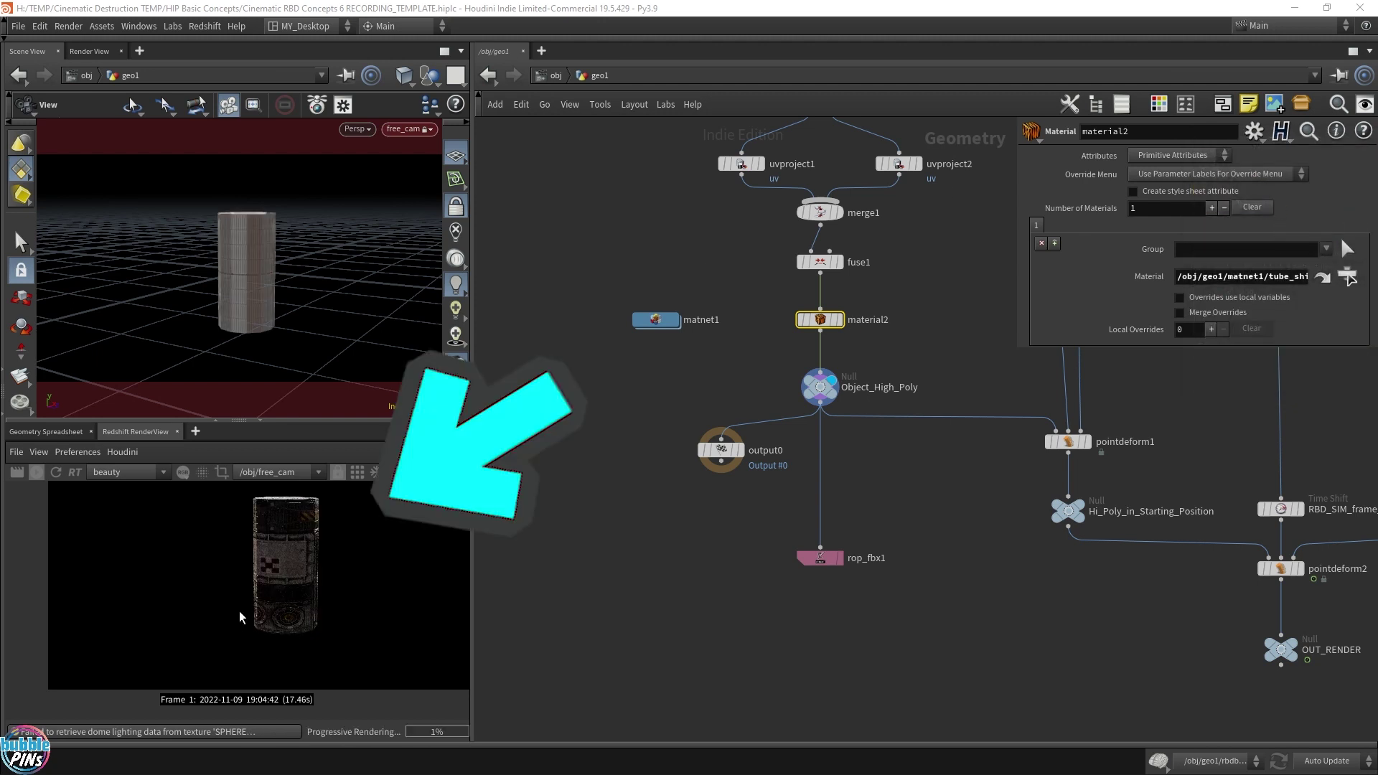
Step: At object level, set rslightdome1's intensity to 2 and give the Redshift RenderView more height
click(553, 75)
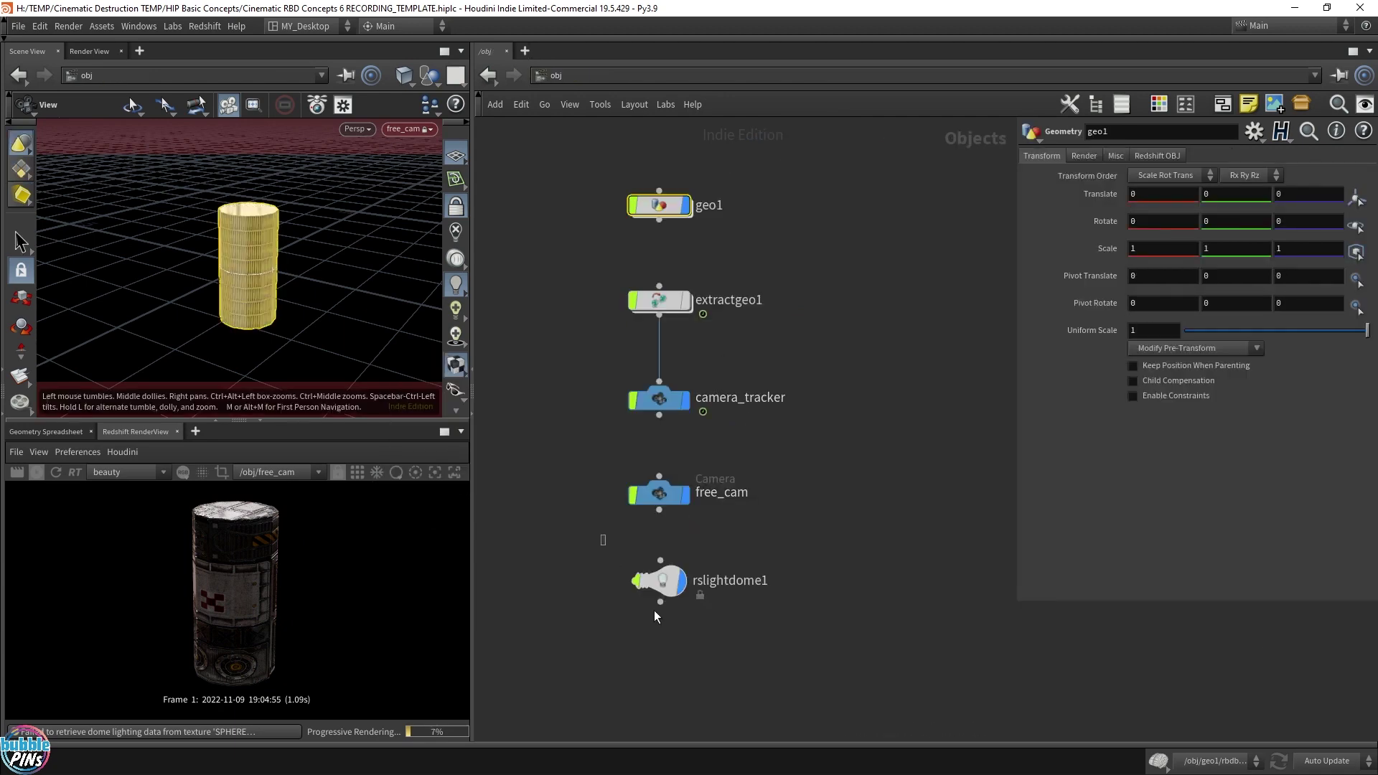
click(659, 580)
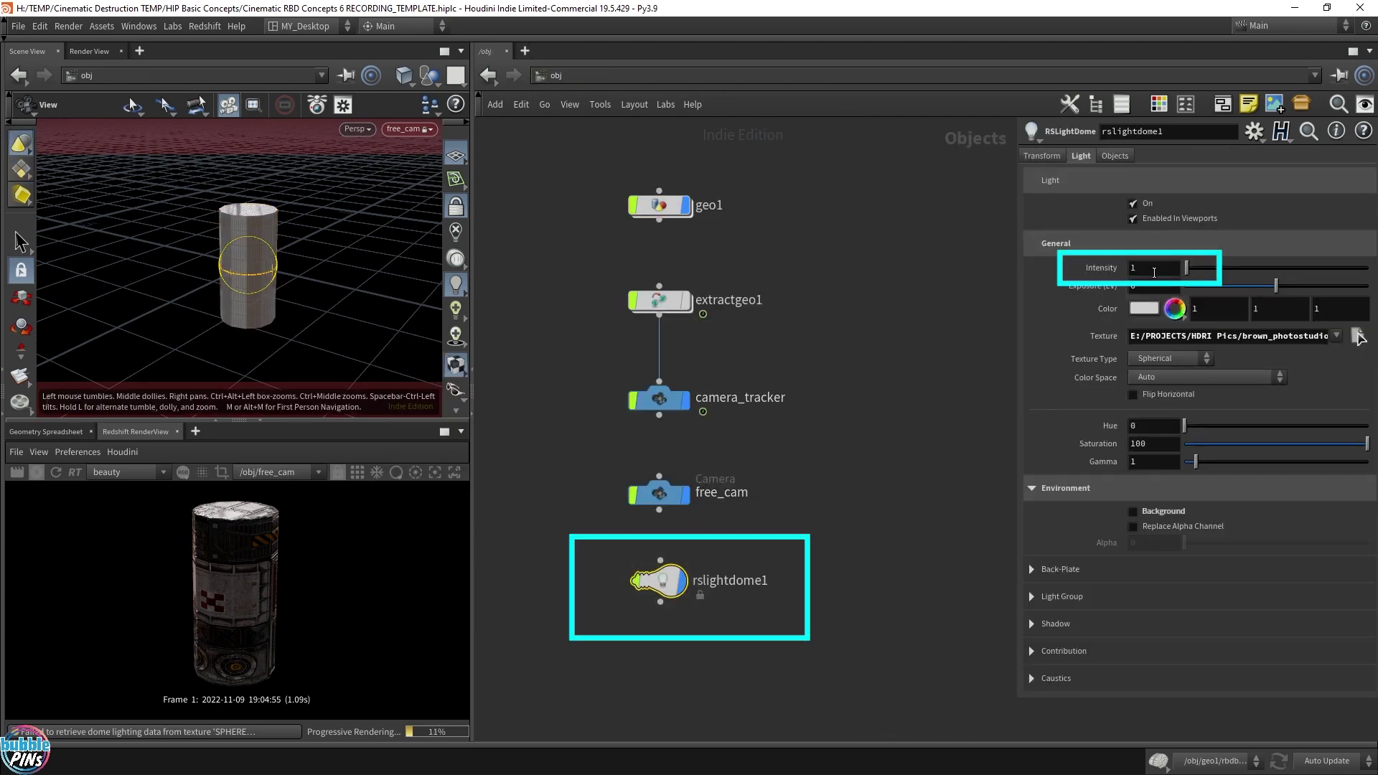
click(1154, 270)
text(2)
key(Return)
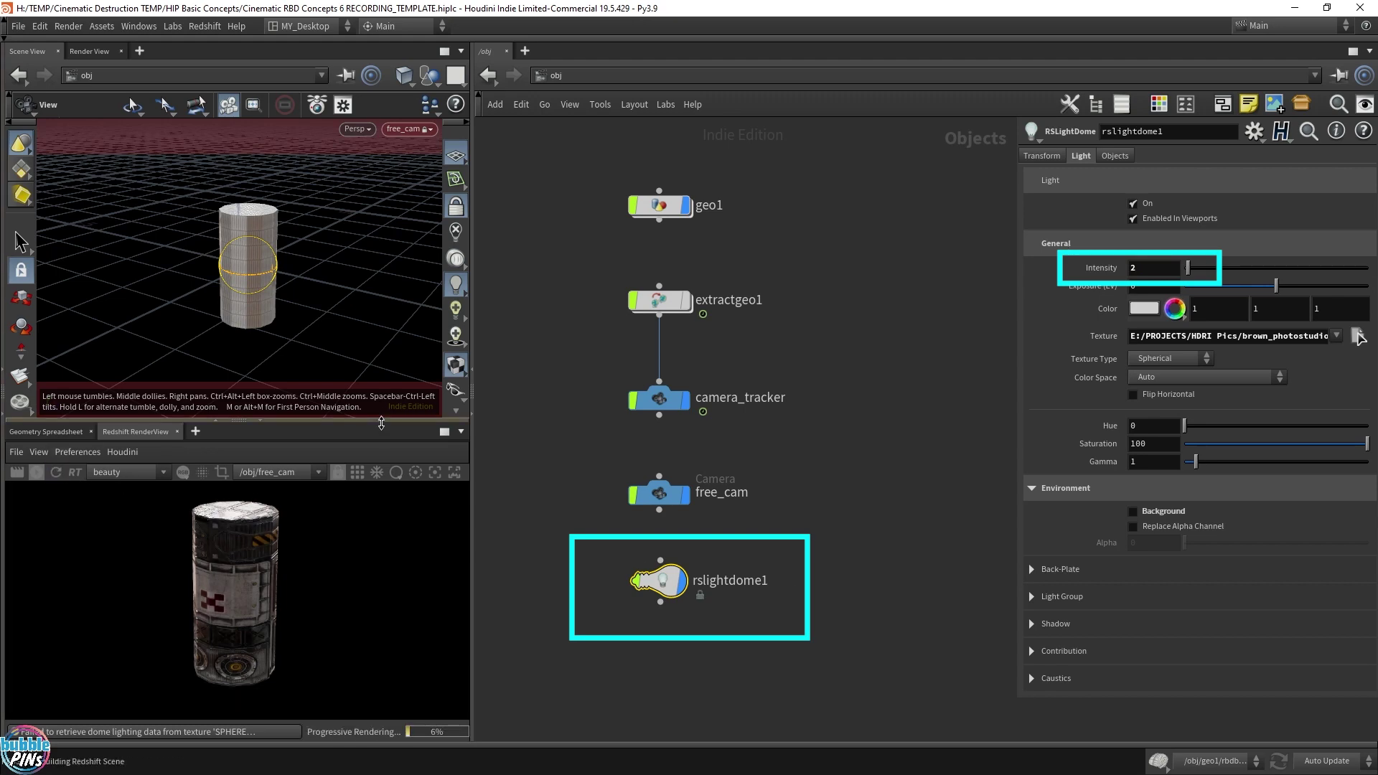
drag(381, 423, 382, 384)
Step: Inside geo1, select the OUT_RENDER null and switch both the viewport and the Redshift RenderView to camera_tracker
double_click(657, 205)
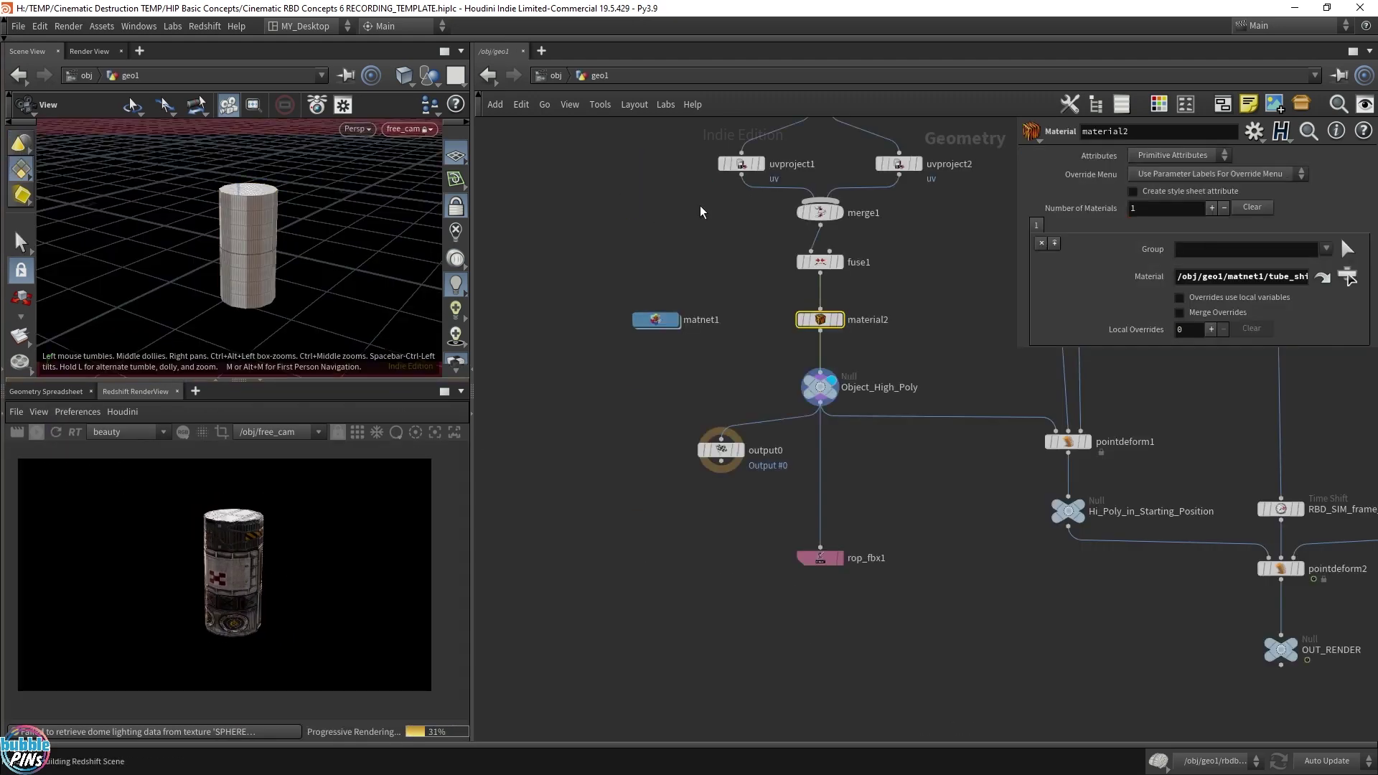
middle_drag(1116, 603, 795, 619)
scroll(793, 593, down, 1)
click(931, 657)
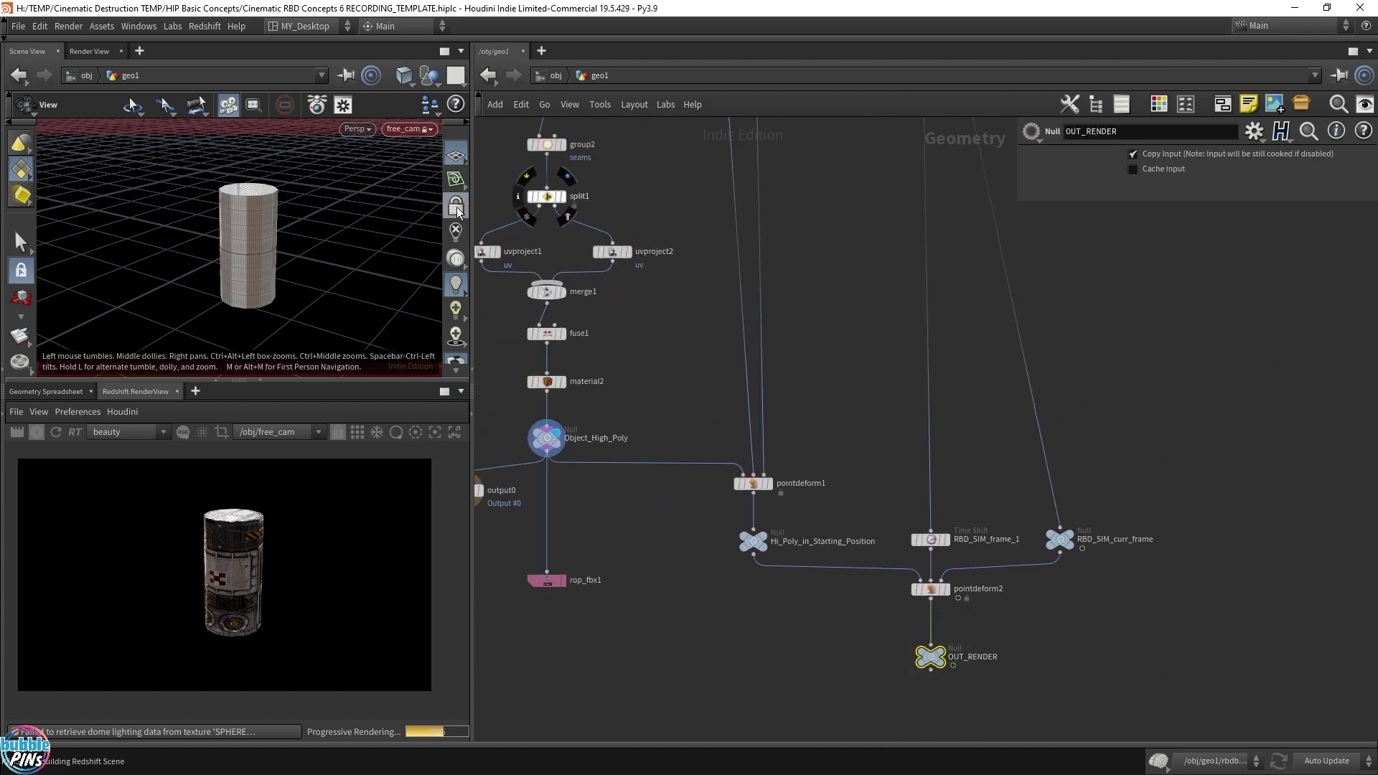
click(415, 129)
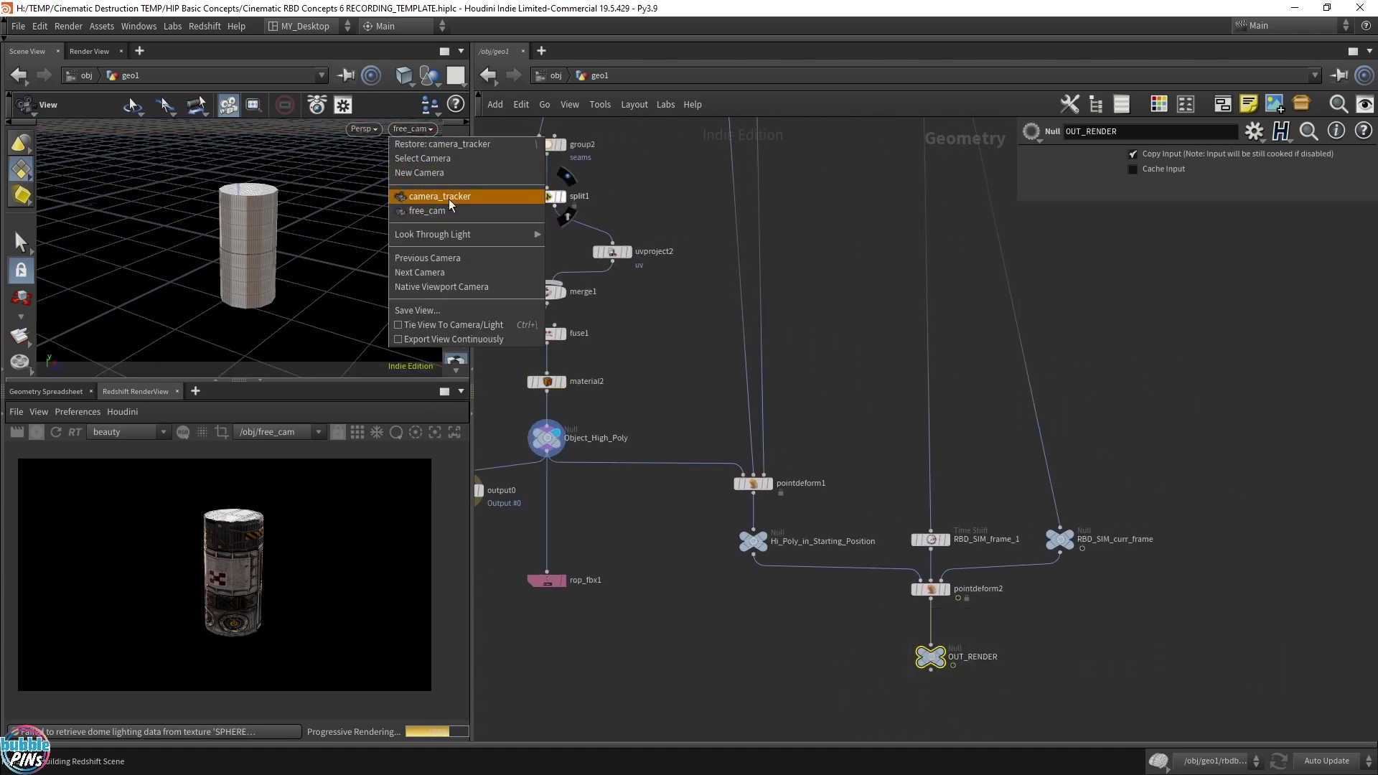
click(450, 199)
click(274, 432)
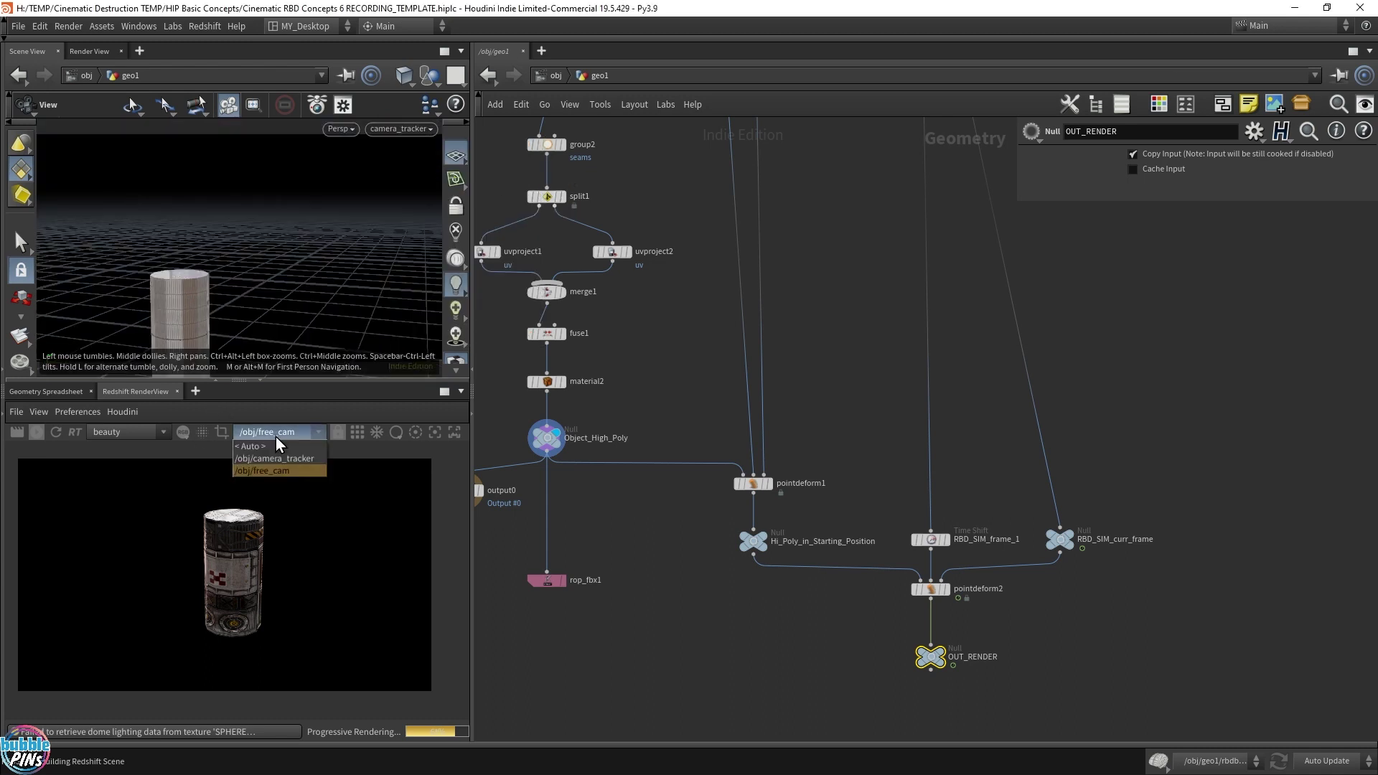
click(277, 458)
Step: Move output0 from Object_High_Poly to below the OUT_RENDER null, wire it there, and save the scene
middle_drag(553, 549, 667, 521)
drag(578, 468, 1047, 644)
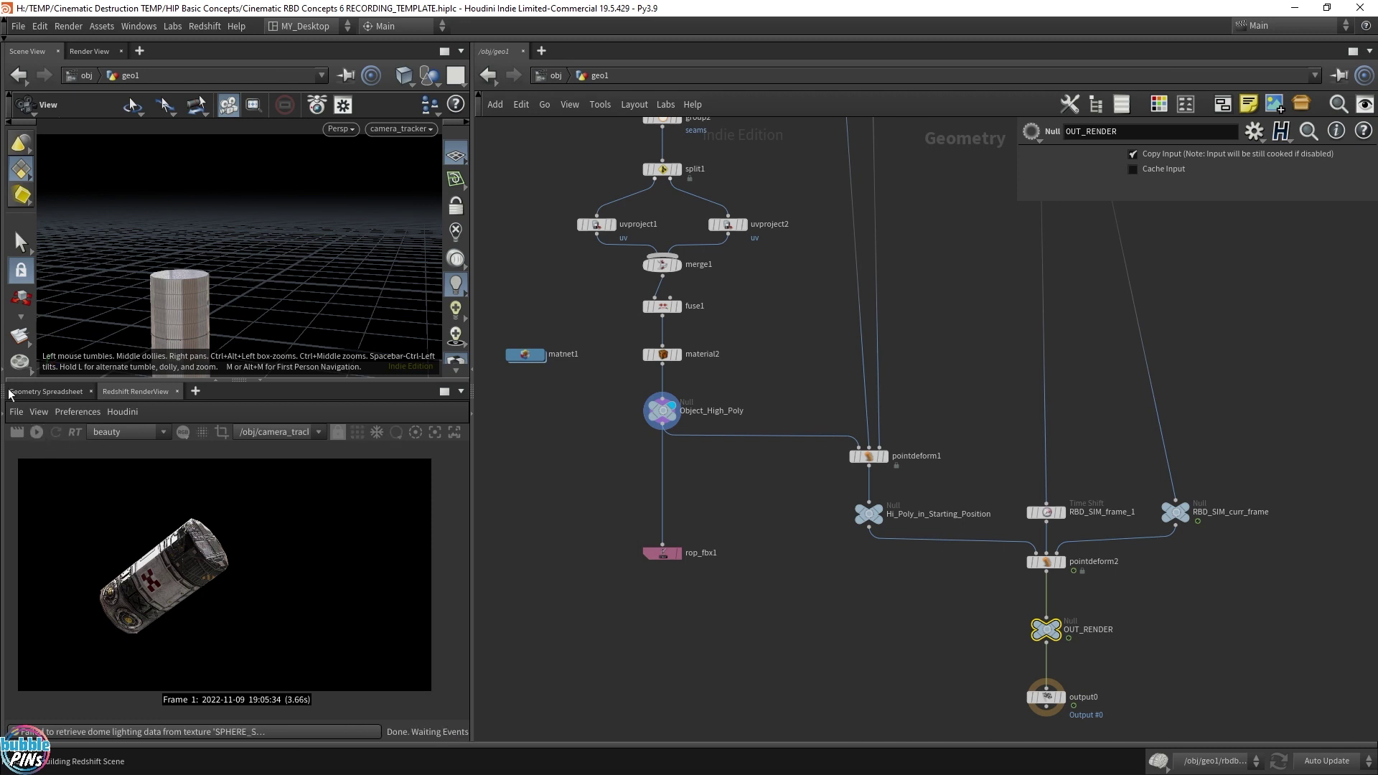
key(ctrl+s)
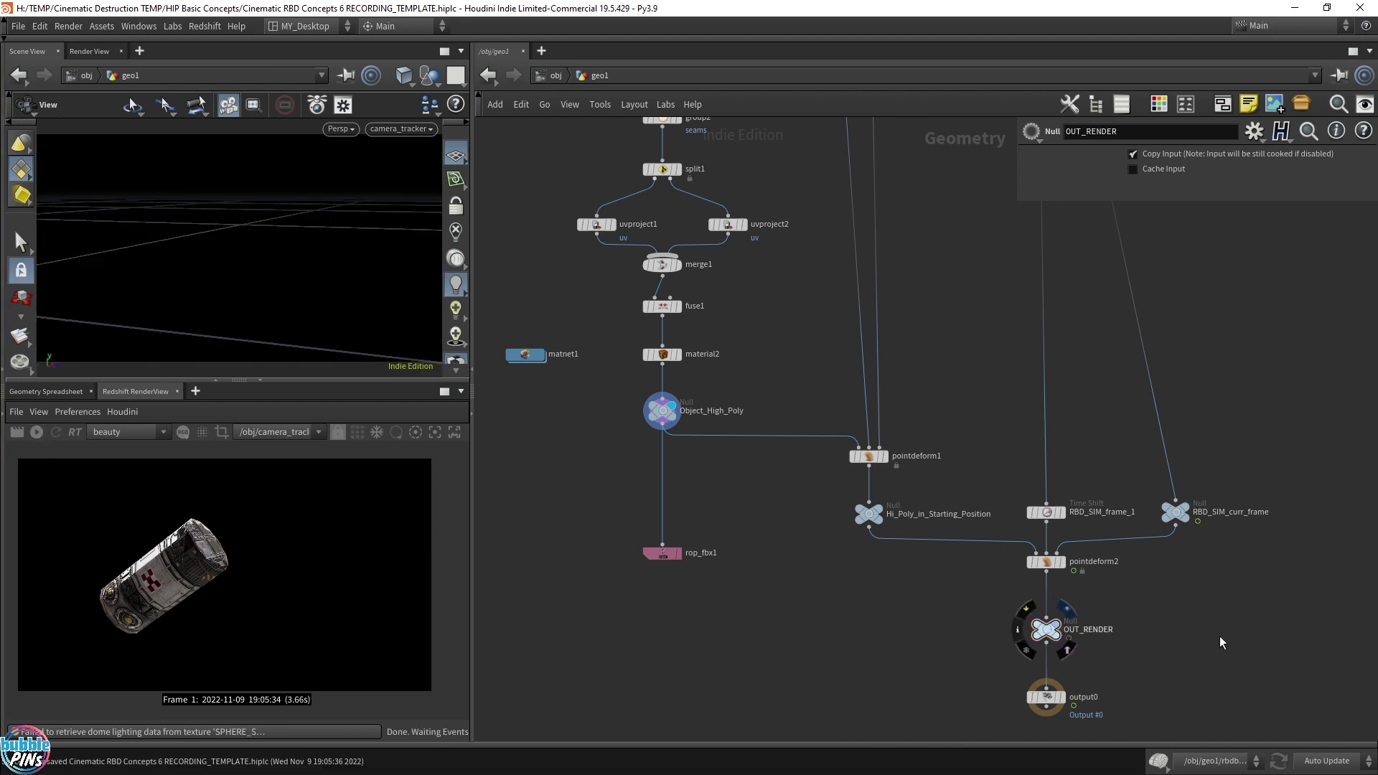
Step: Display the OUT_RENDER null and render the deformed cylinder at frame 33 in the Redshift RenderView
click(1066, 609)
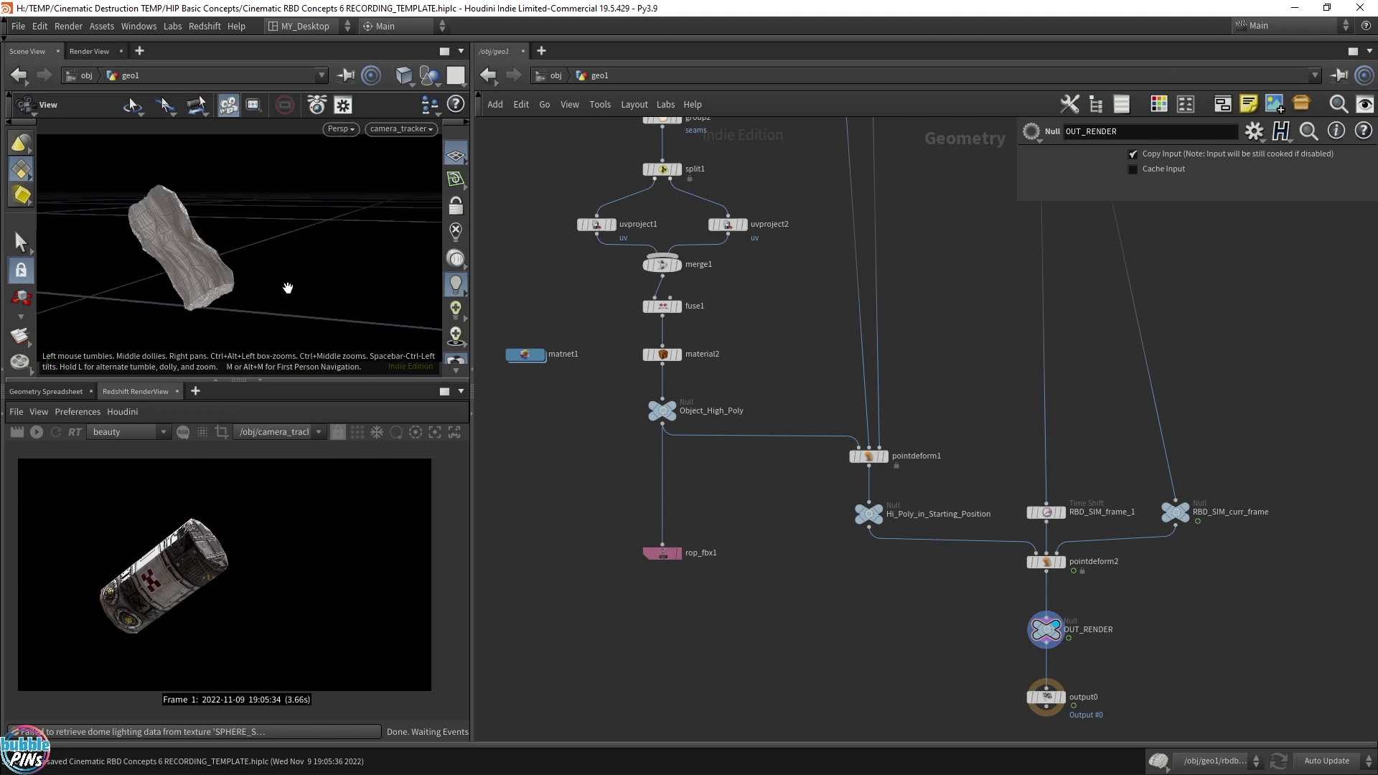
click(37, 433)
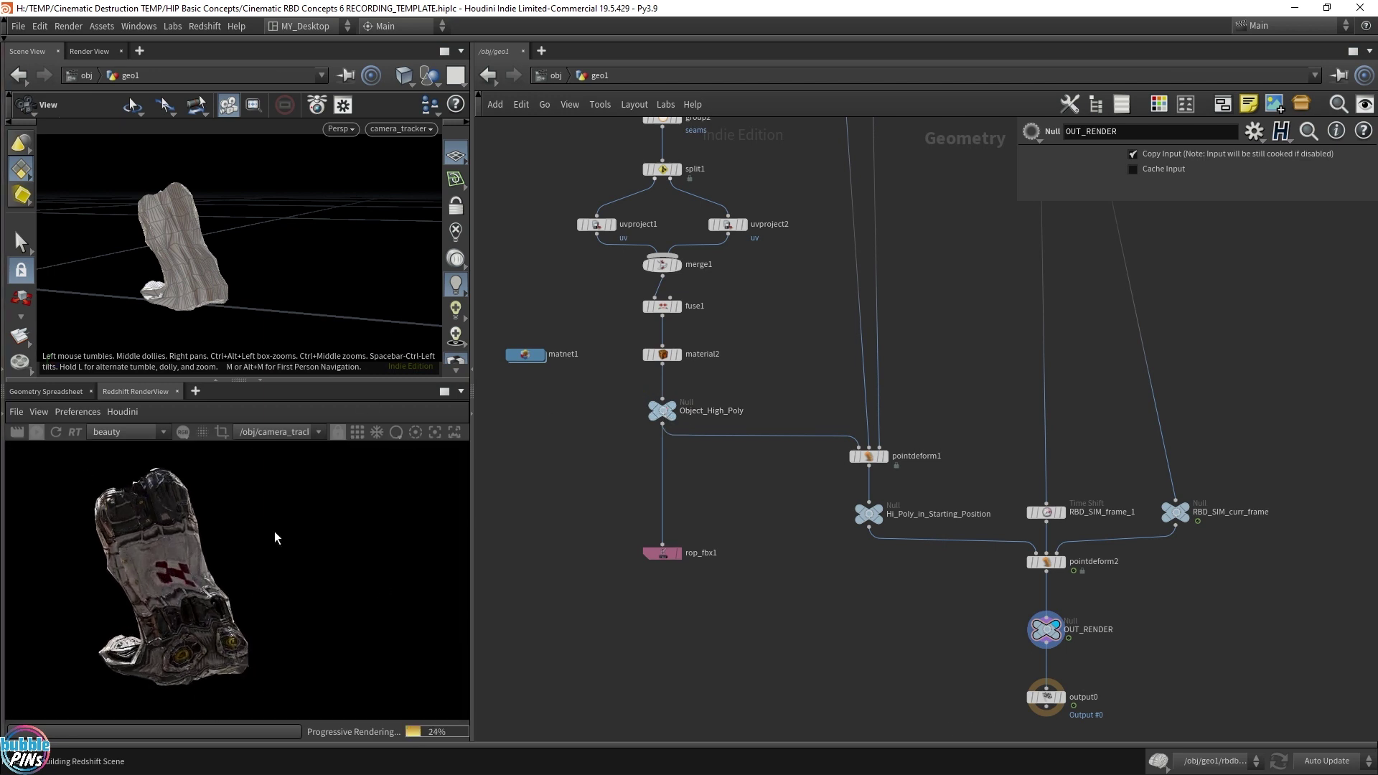
Step: Display the Object_High_Poly null, frame the cylinder in the viewport, and inspect its mesh density from the side and above
mouse_move(677, 416)
click(682, 393)
key(f)
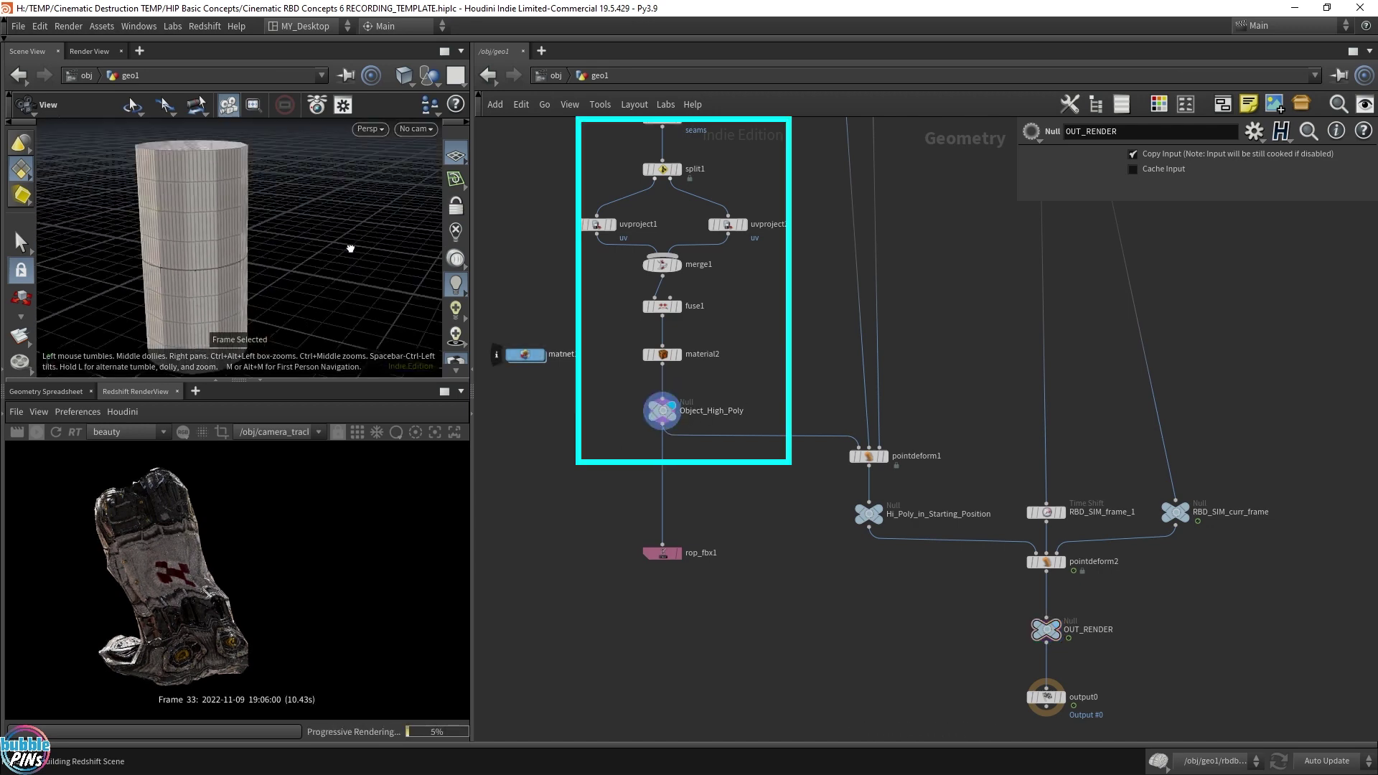
middle_drag(351, 248, 230, 234)
right_drag(231, 234, 264, 252)
drag(265, 252, 302, 224)
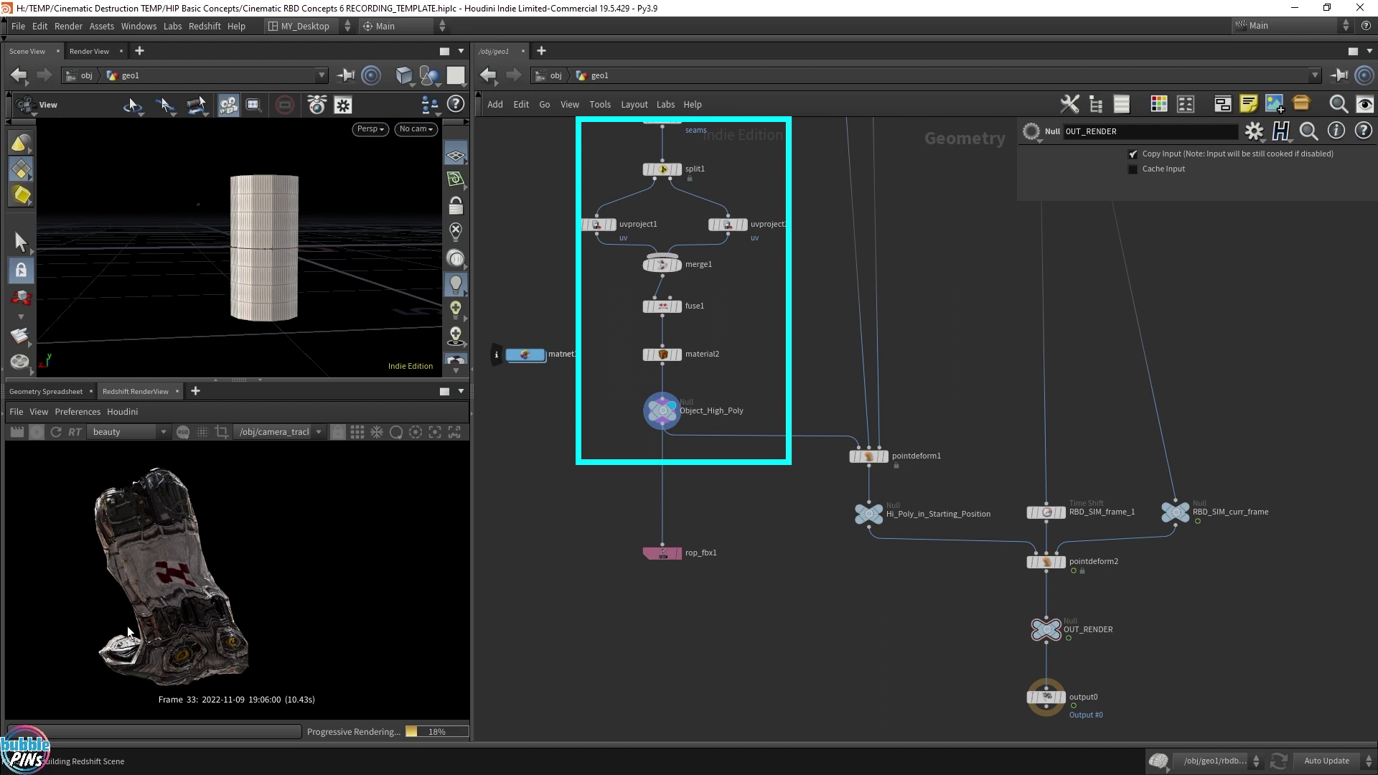
drag(308, 230, 218, 173)
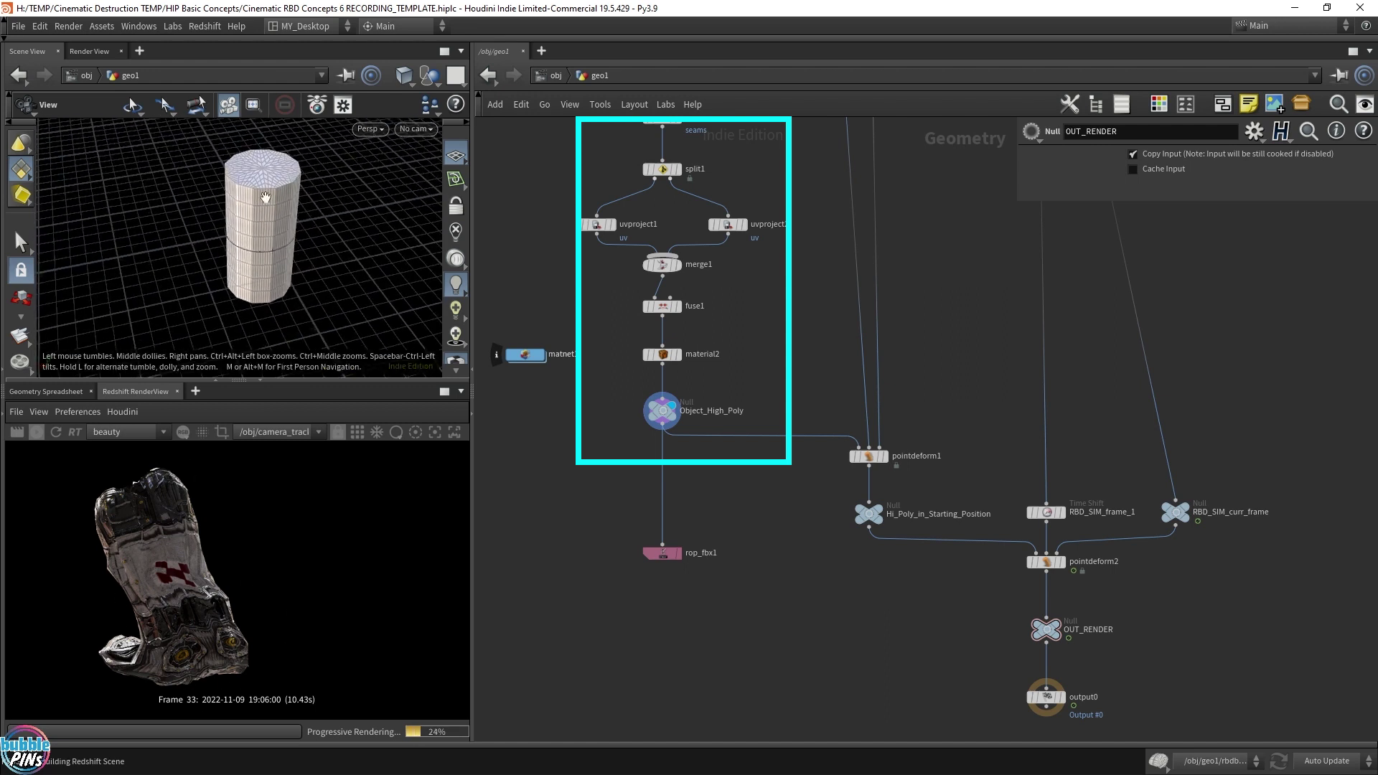
Step: Select the subdivide1 node near the start of the high-poly chain to show its parameters
middle_drag(762, 485, 790, 641)
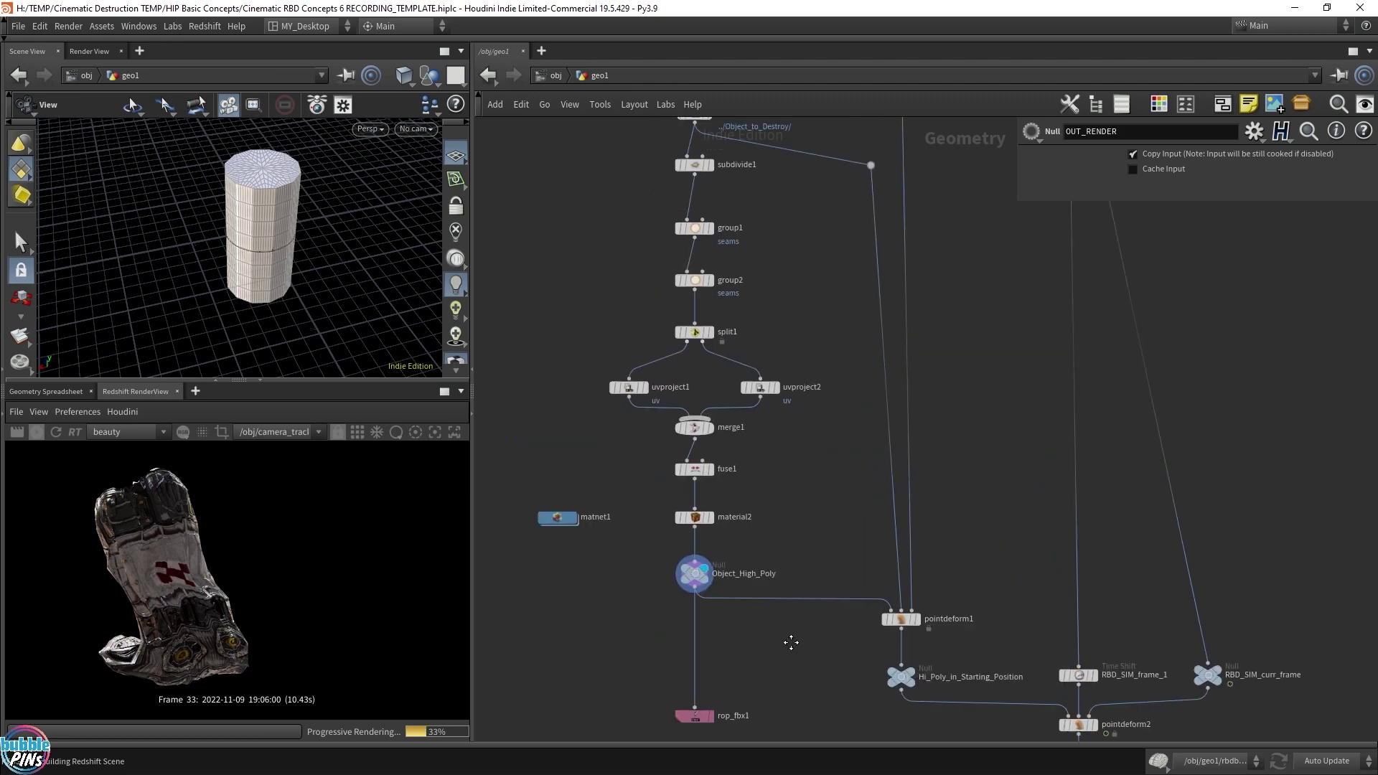
scroll(770, 626, down, 1)
drag(601, 160, 800, 624)
click(628, 186)
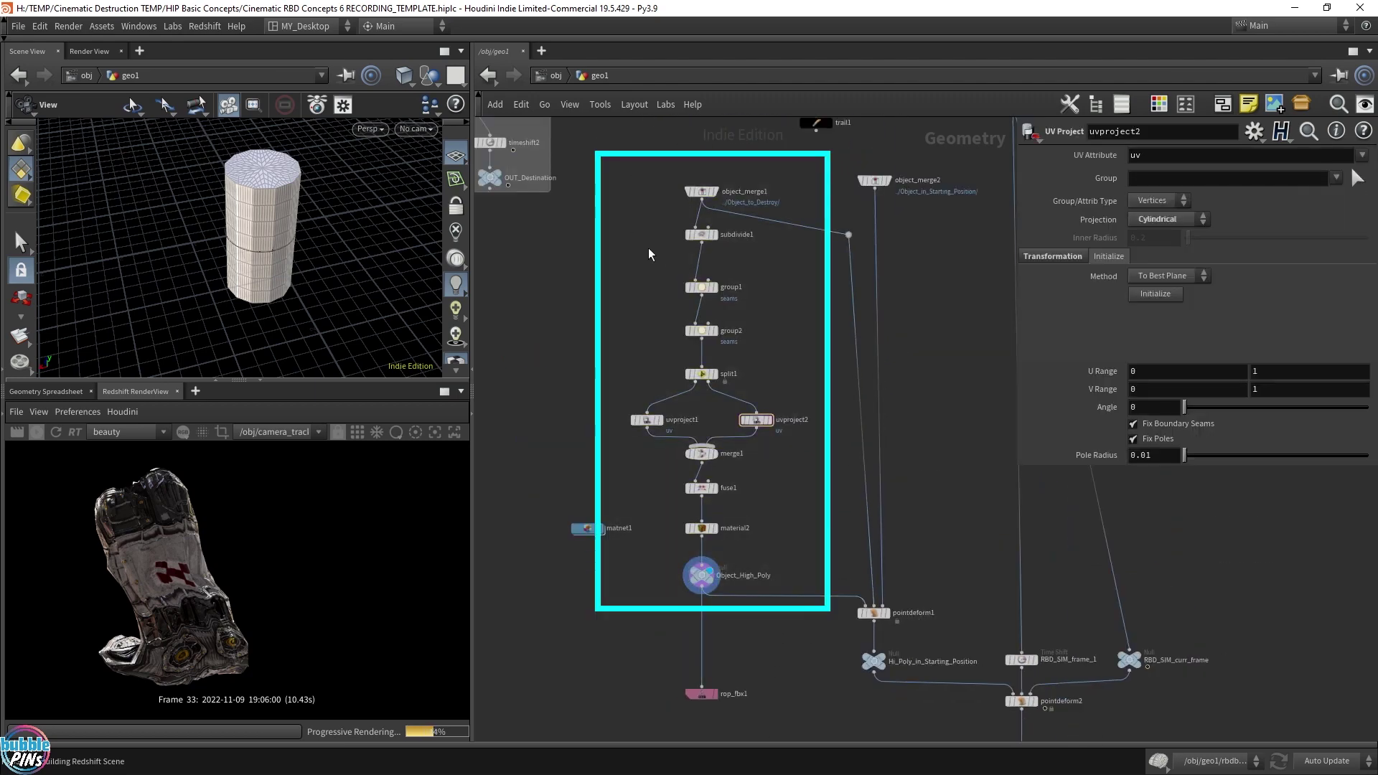
click(701, 234)
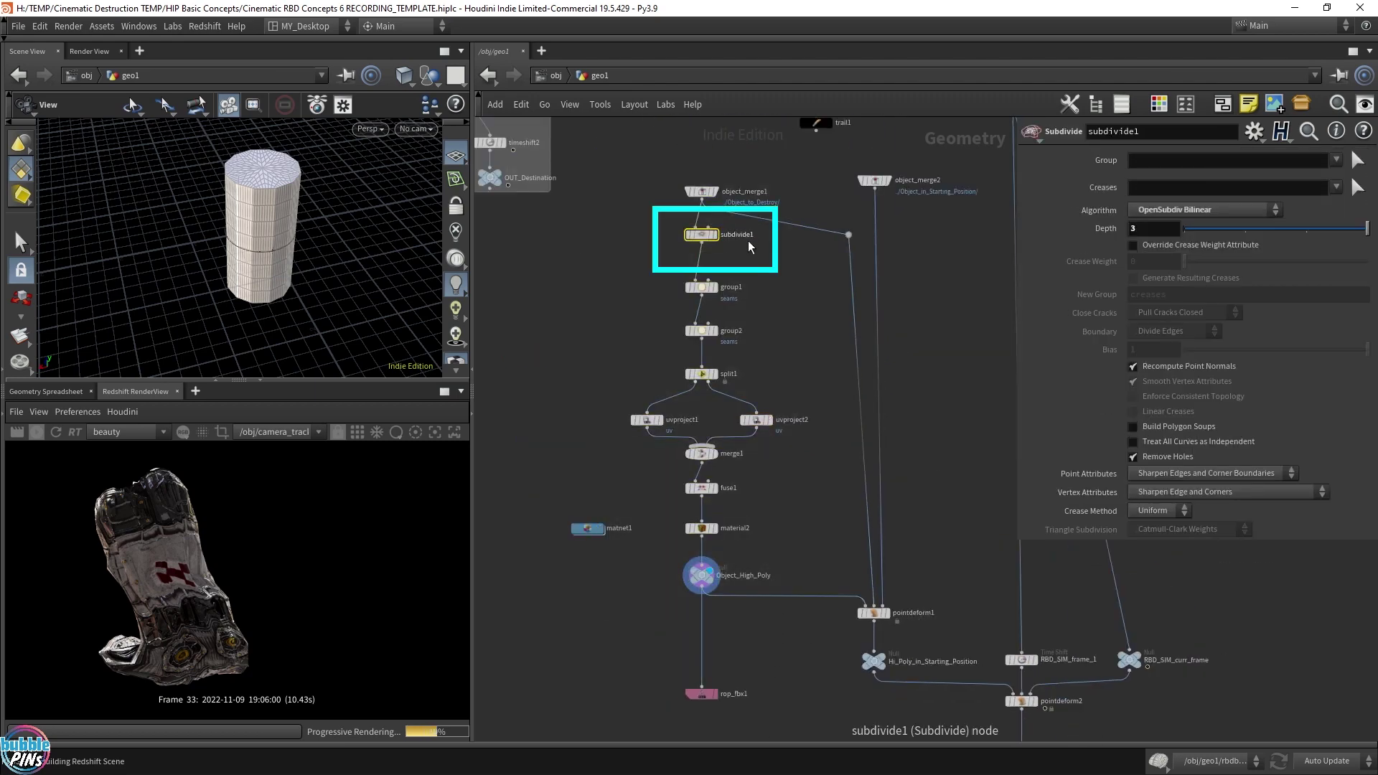